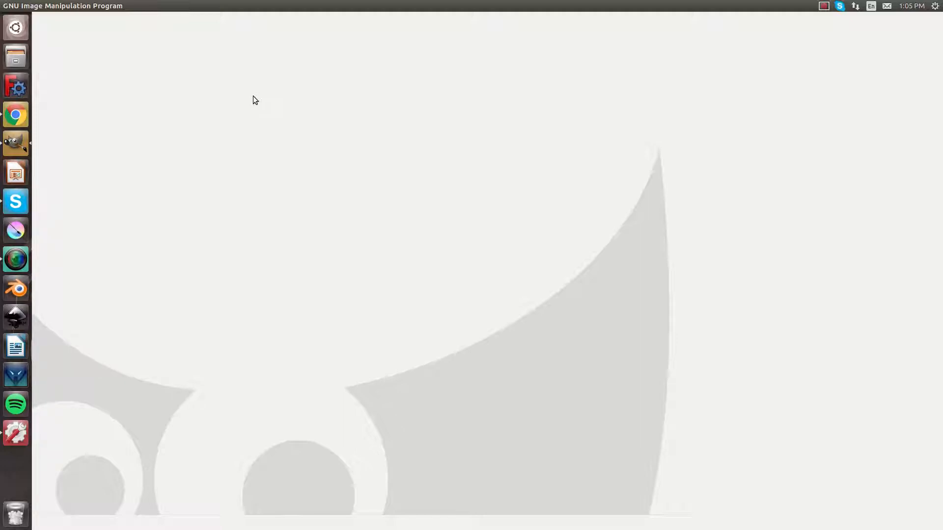
Create a new blank image 640 px wide and 400 px high
mouse_move(78, 7)
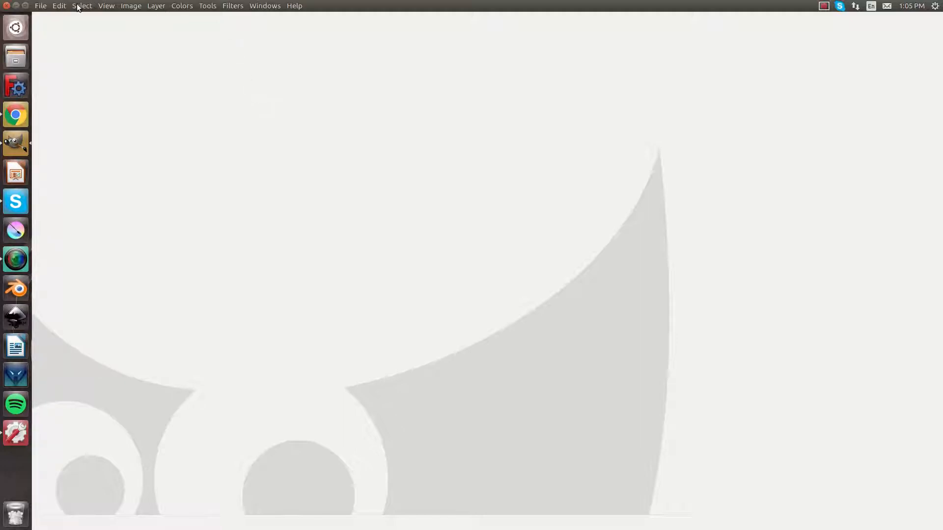
click(41, 6)
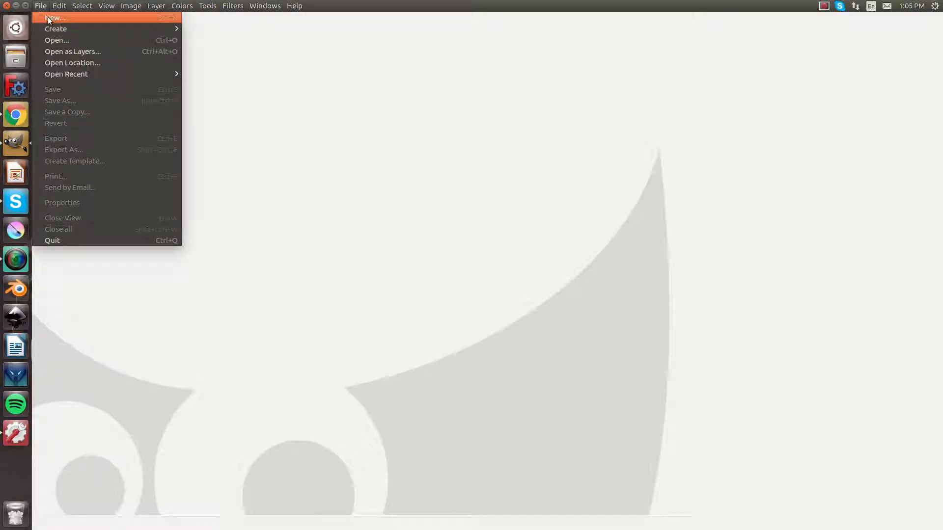
click(49, 16)
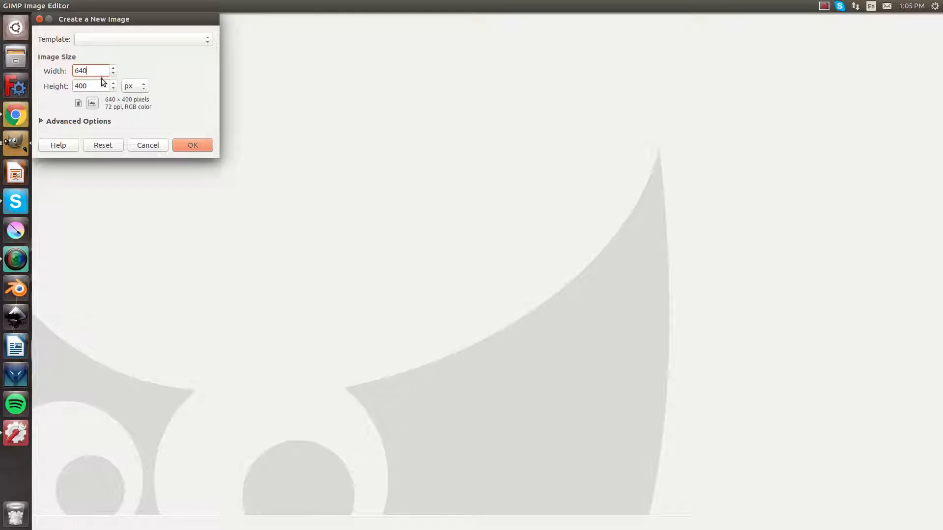
click(192, 145)
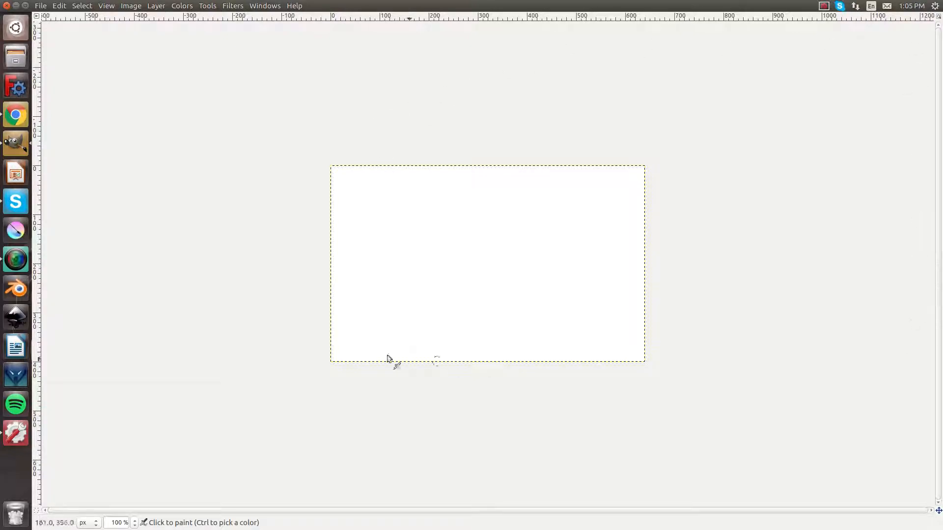
Show a new toolbox, dock it along the canvas's left edge, and enlarge it to a taller, four-column layout
click(275, 5)
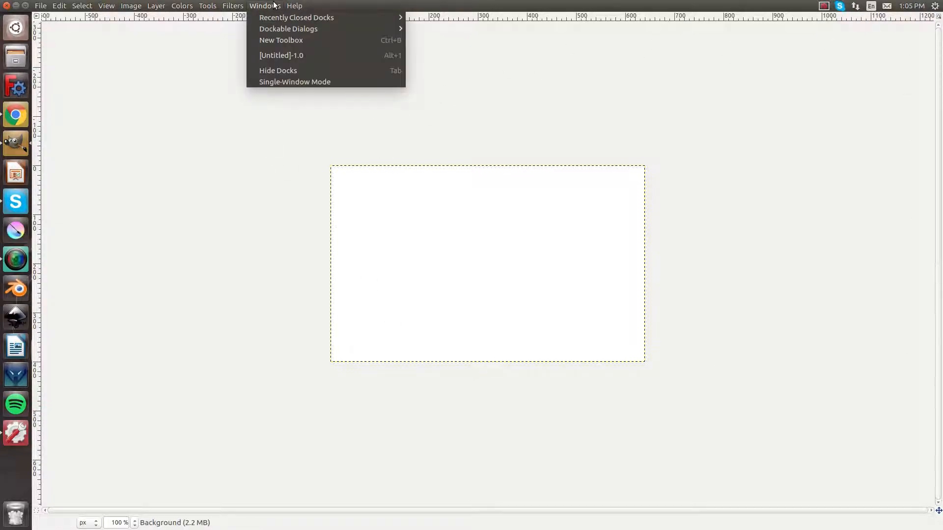
click(286, 38)
drag(290, 18, 53, 7)
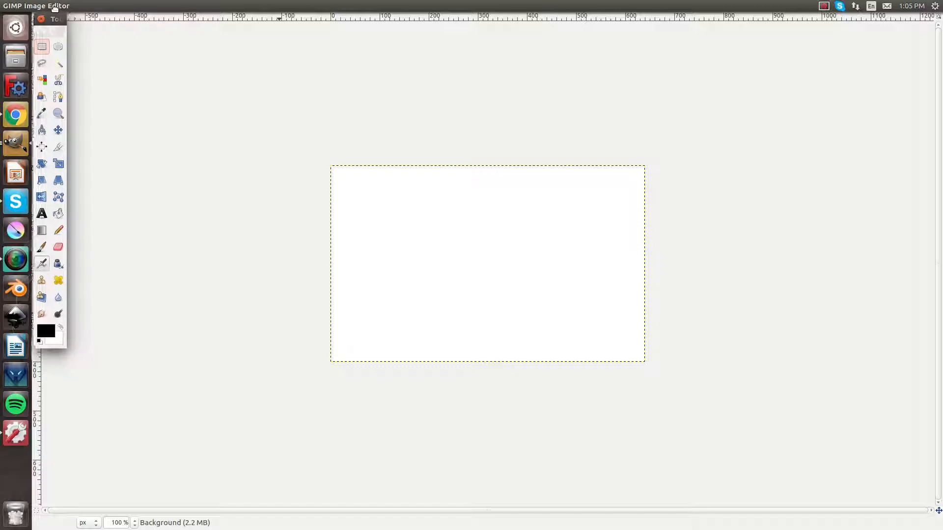
drag(65, 53, 99, 60)
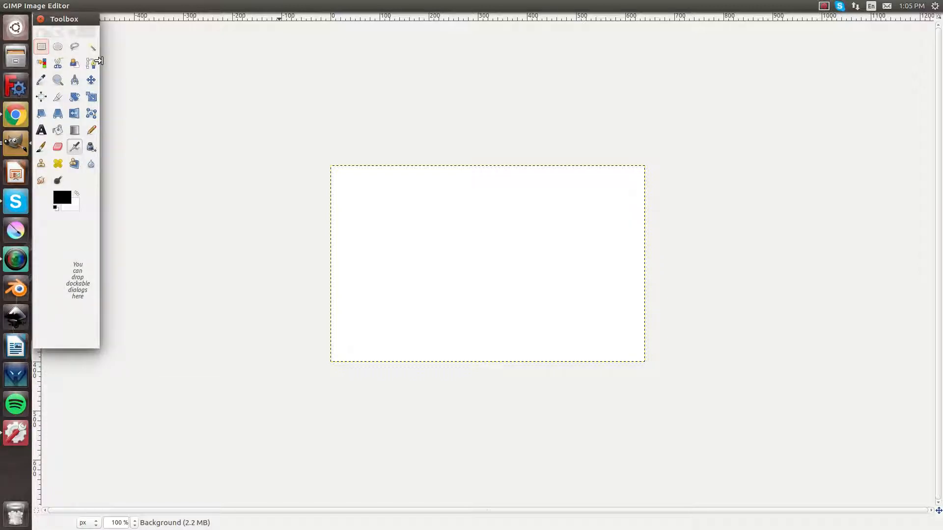
drag(83, 348, 84, 390)
drag(97, 313, 113, 315)
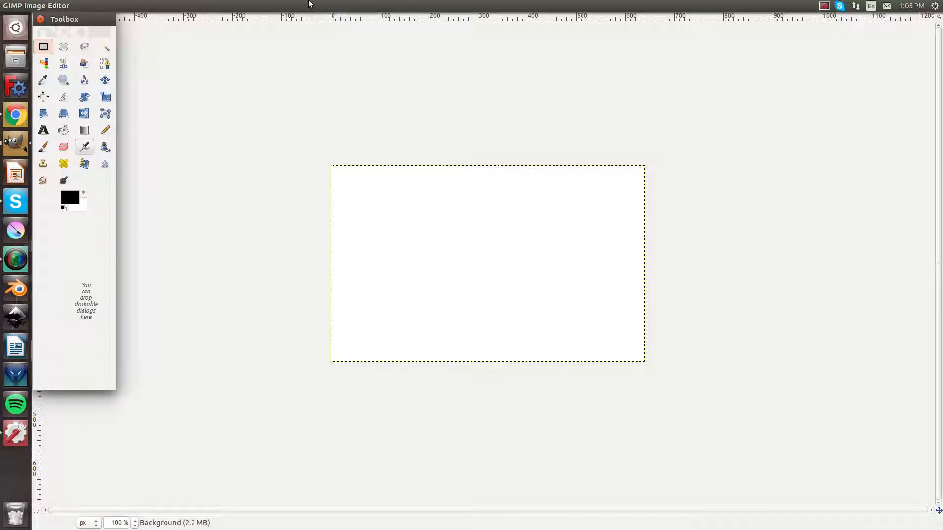
Restore the recently closed dock with Layers, Channels, Paths, Undo and Brushes, Patterns, Gradients, and bring it to the front
click(264, 5)
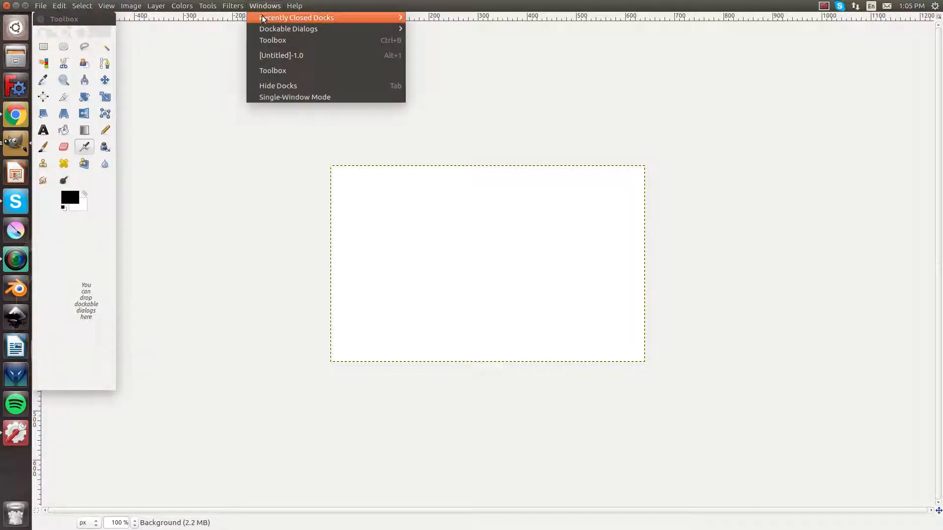
mouse_move(263, 19)
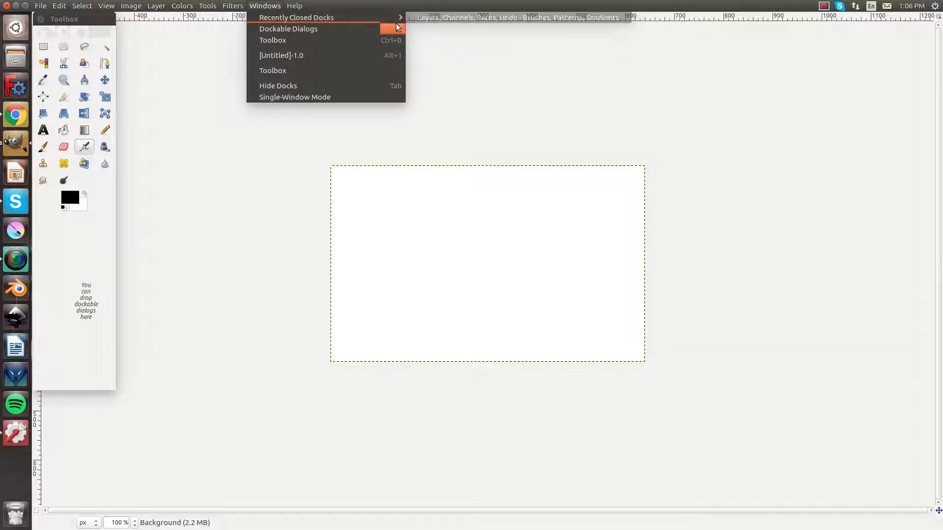
mouse_move(398, 30)
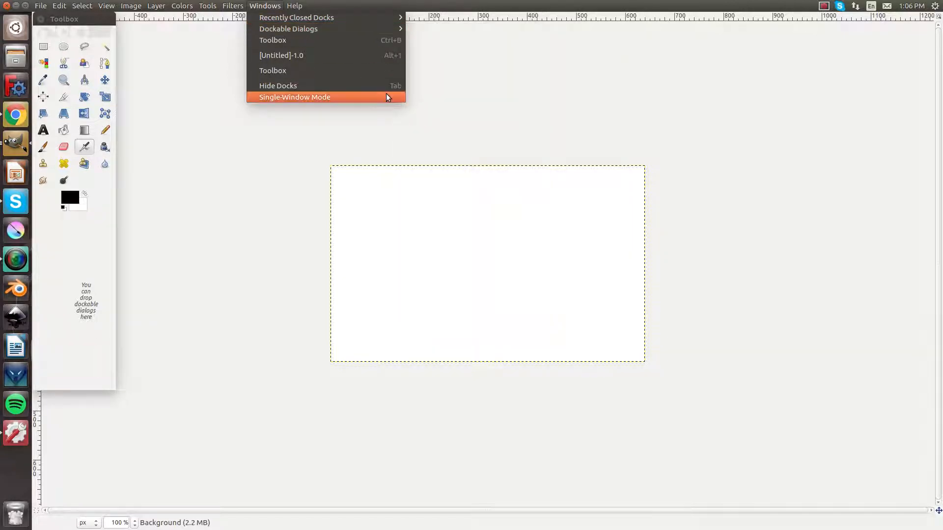
mouse_move(344, 18)
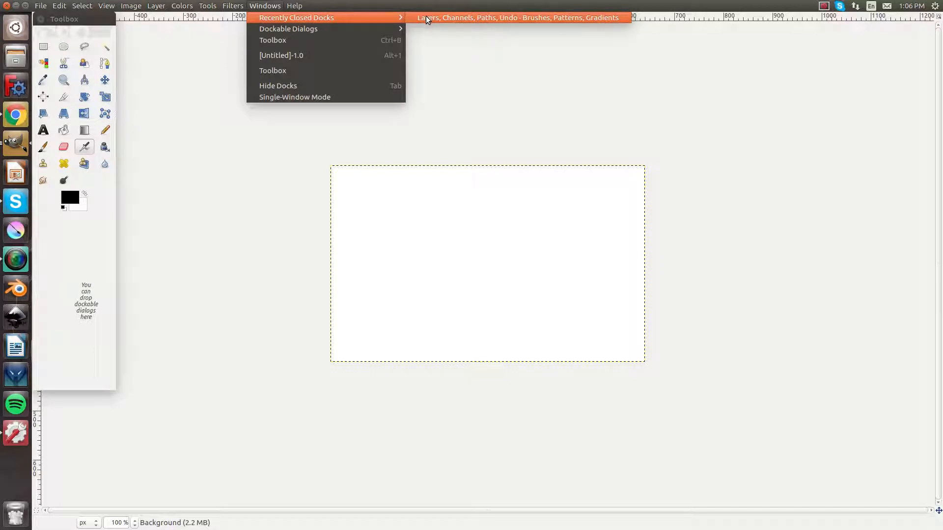
click(426, 19)
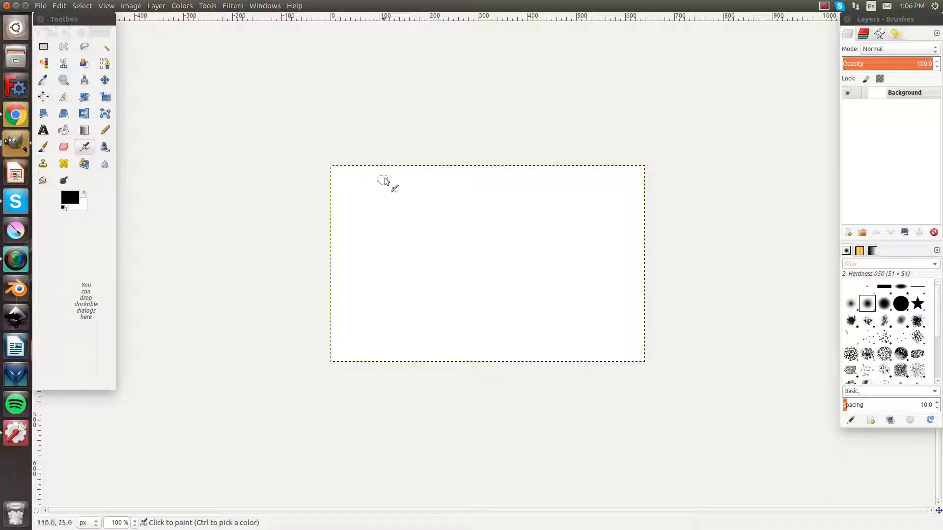
click(270, 5)
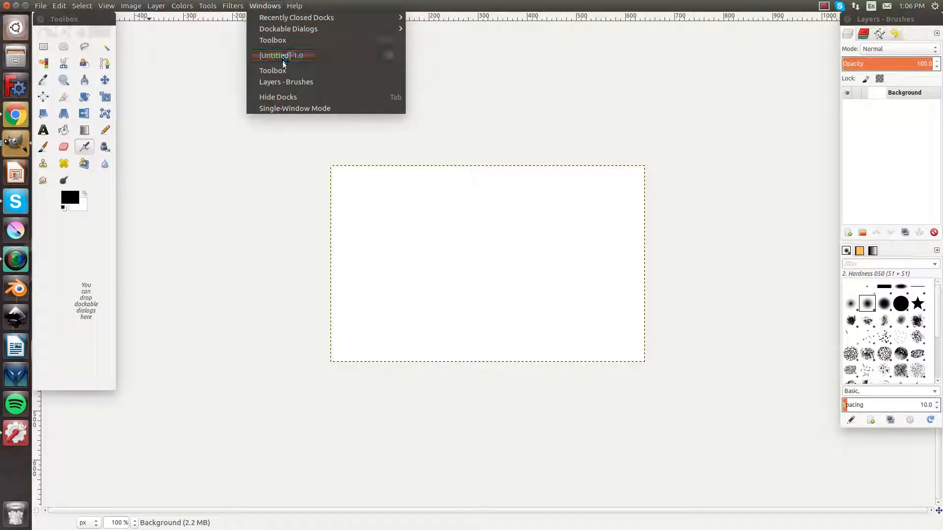
click(278, 83)
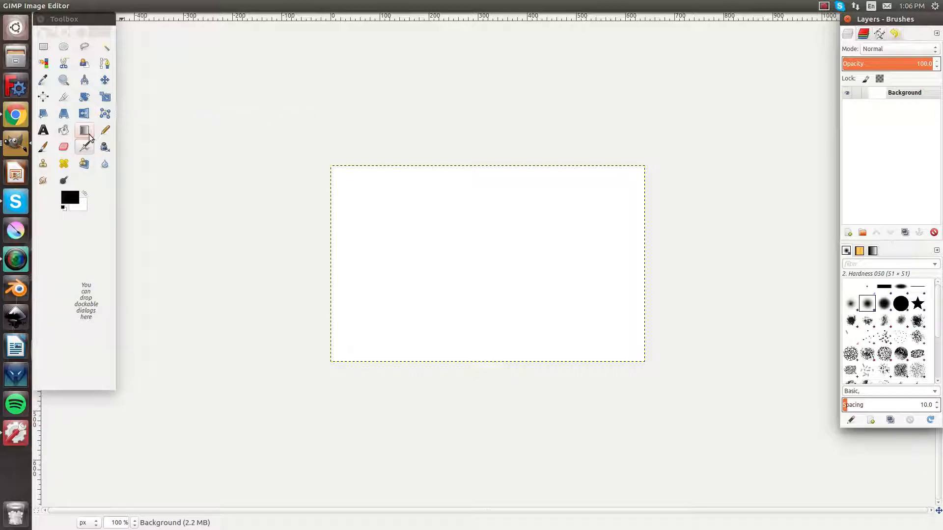
Narrow the toolbox slightly while keeping four columns, and activate the Paintbrush tool
mouse_move(117, 73)
mouse_down()
mouse_move(93, 77)
mouse_move(102, 80)
mouse_up()
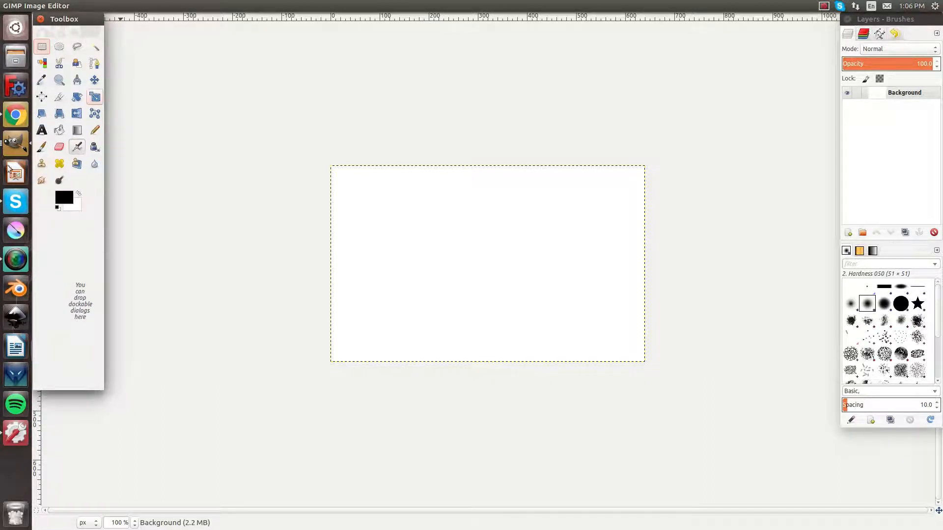
click(41, 146)
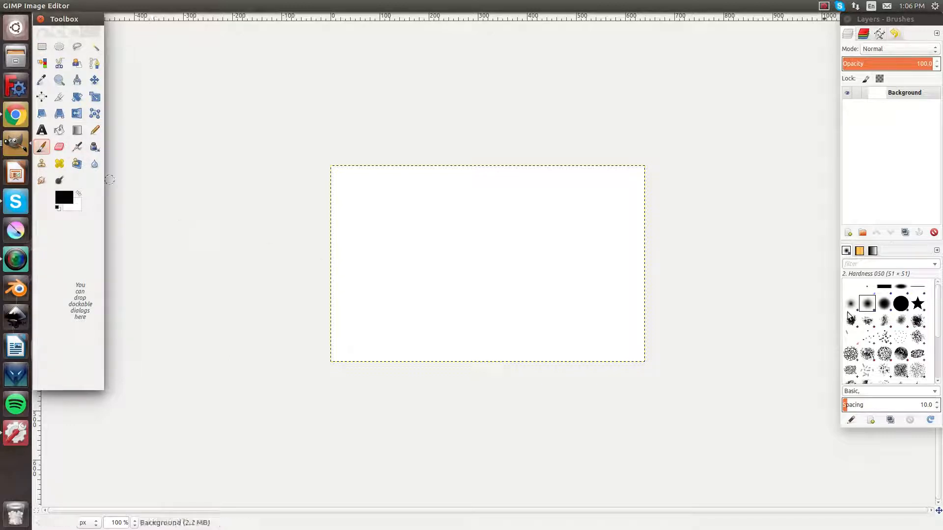
Paint black freehand test strokes on the canvas with the Hardness 100, Hardness 075, Hardness 025 and Block 02 brushes
click(901, 303)
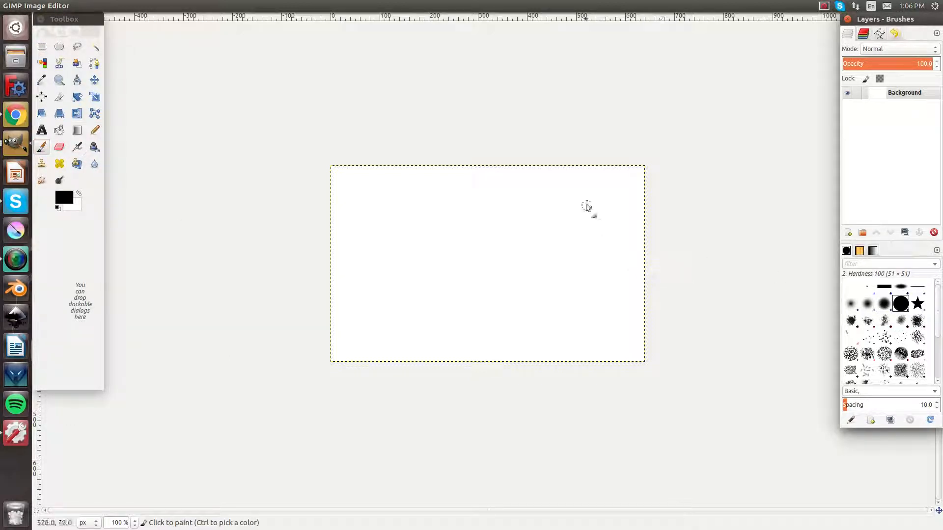
click(603, 221)
mouse_move(602, 223)
mouse_down()
mouse_move(543, 316)
mouse_move(497, 323)
mouse_move(474, 316)
mouse_up()
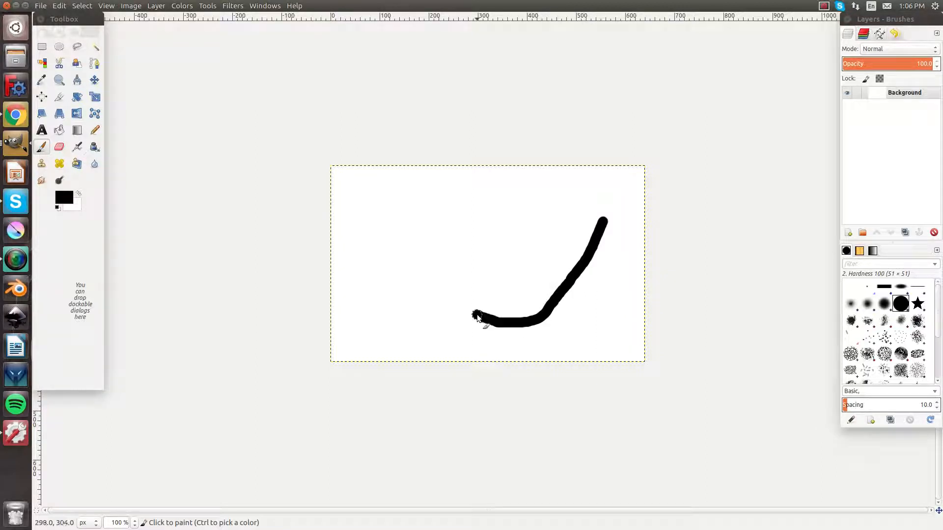
click(886, 308)
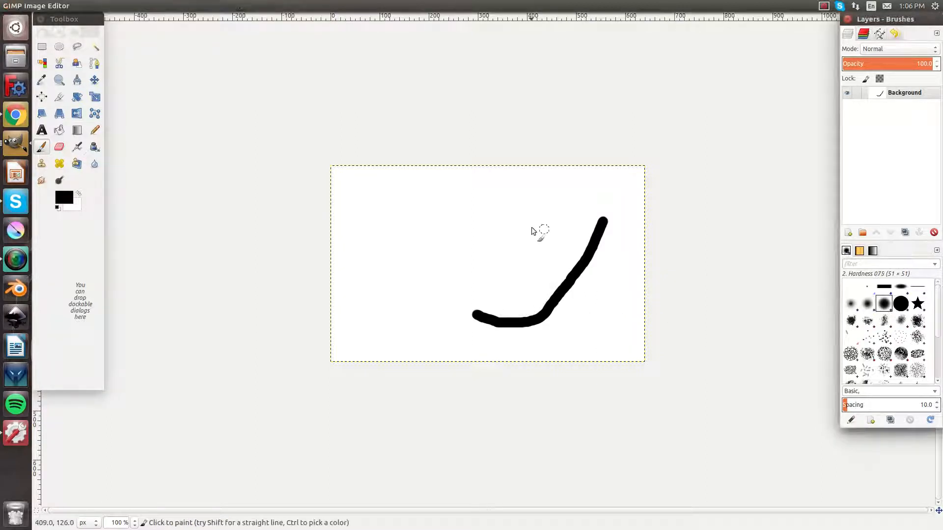
mouse_move(565, 208)
mouse_down()
mouse_move(525, 253)
mouse_move(490, 257)
mouse_up()
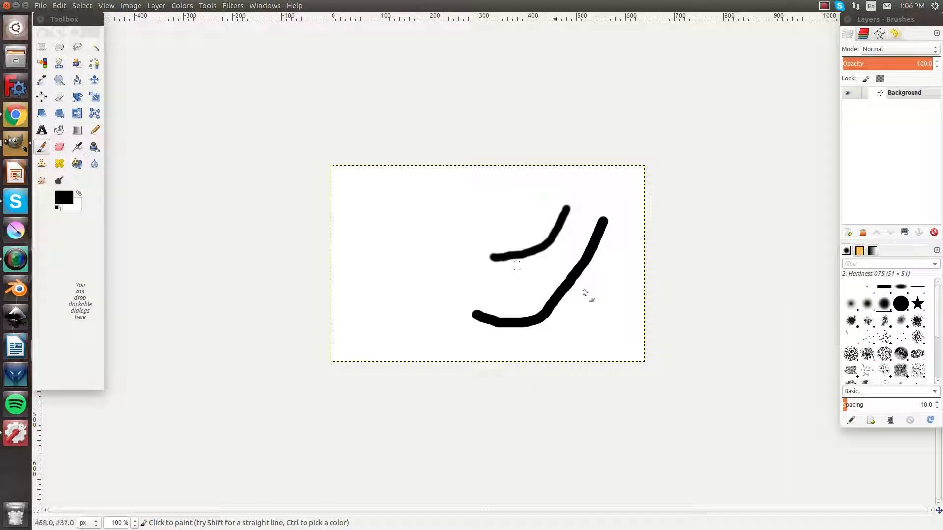
click(850, 304)
mouse_move(587, 221)
mouse_down()
mouse_move(549, 273)
mouse_move(506, 287)
mouse_move(494, 260)
mouse_move(547, 268)
mouse_up()
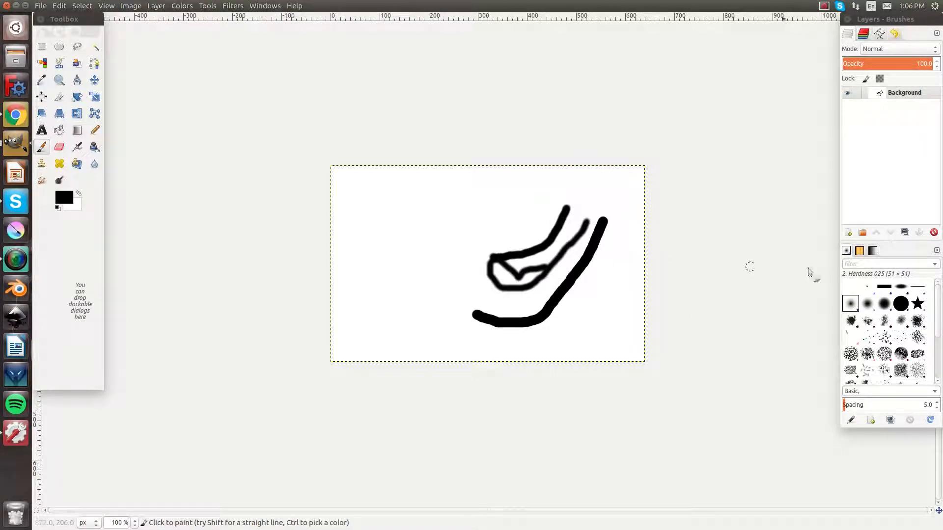
click(901, 287)
mouse_move(565, 200)
mouse_down()
mouse_move(496, 234)
mouse_move(496, 213)
mouse_move(508, 234)
mouse_up()
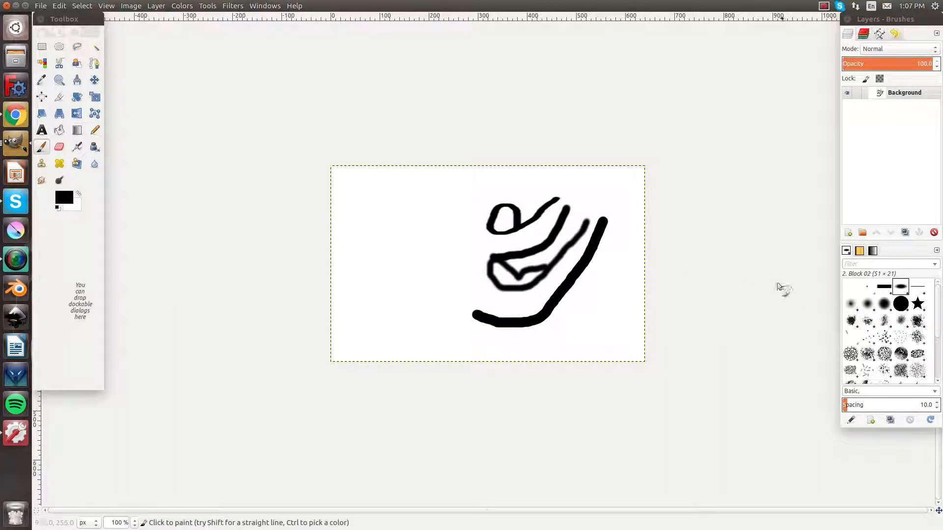
Undo all four black test strokes on the canvas
key(ctrl+z)
key(ctrl+z)
key(ctrl+z)
key(ctrl+z)
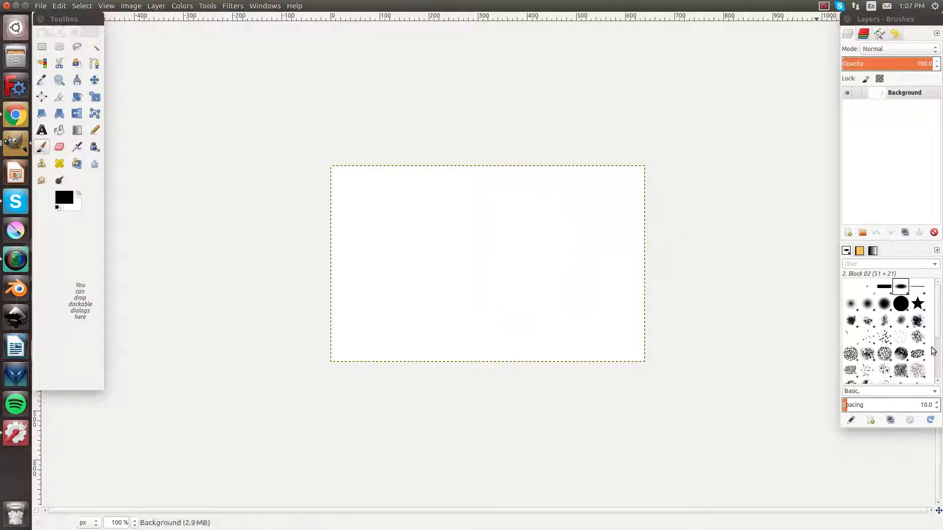
Choose the z Pepper brush and stamp seven separate peppers across the left and middle of the canvas
scroll(907, 329, down, 3)
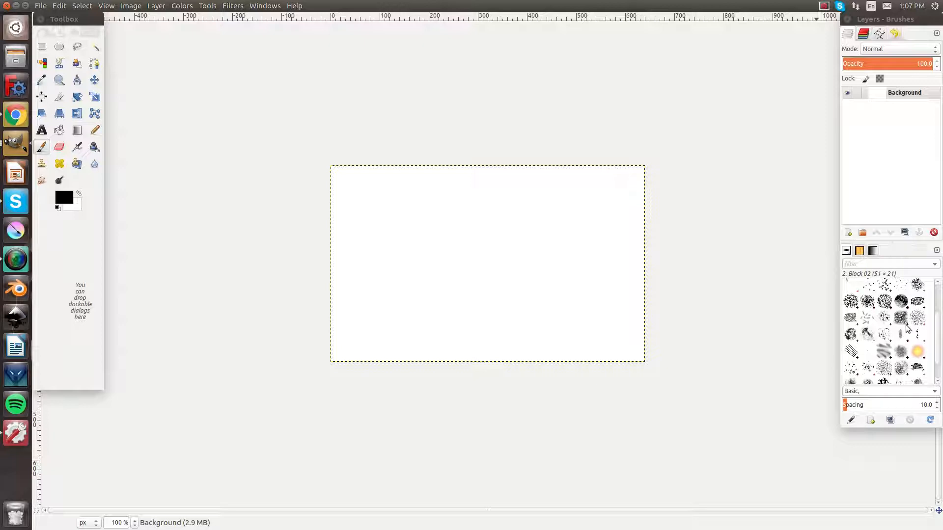
scroll(907, 329, down, 2)
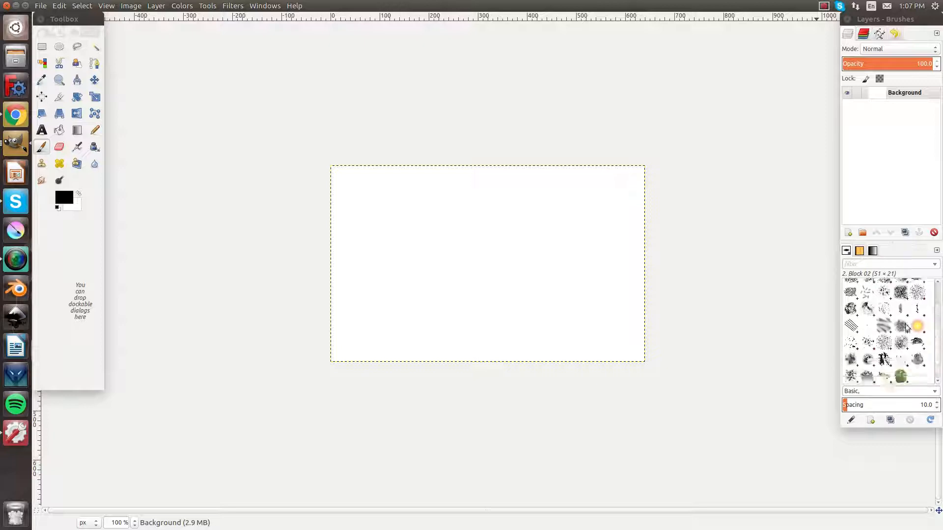
click(901, 377)
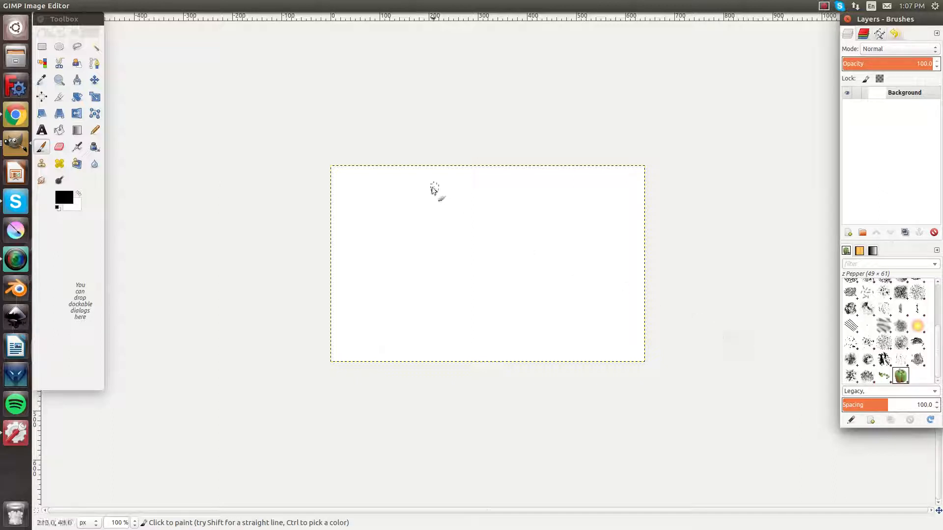
click(407, 232)
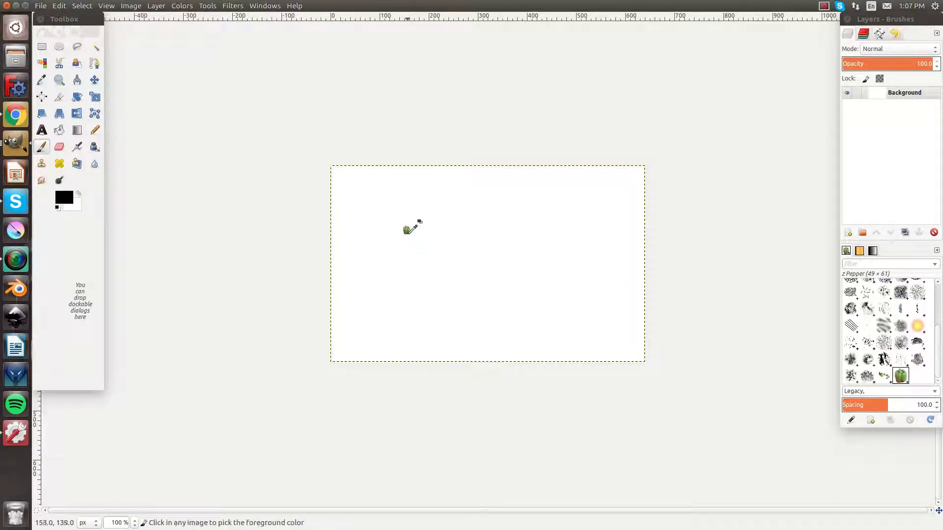
ctrl+scroll(412, 224, up, 4)
click(352, 262)
click(495, 287)
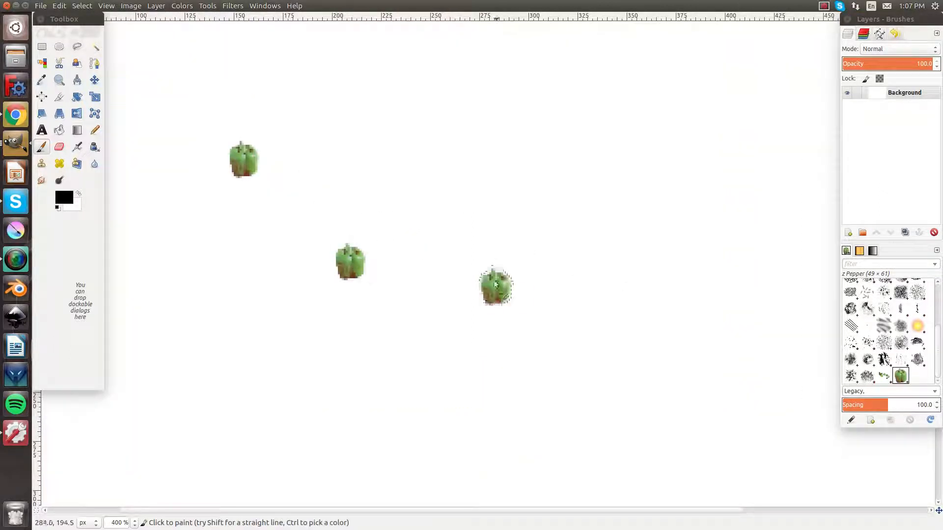
click(458, 209)
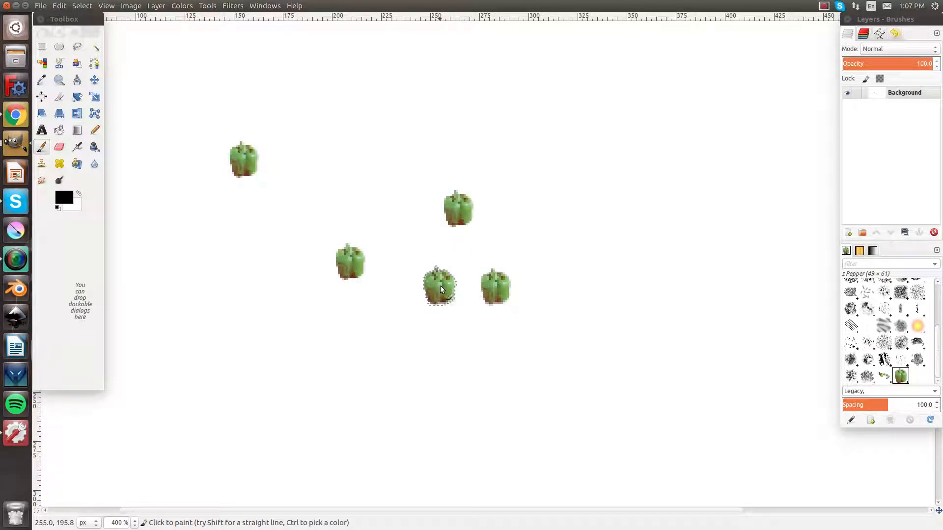
scroll(474, 279, down, 5)
click(485, 248)
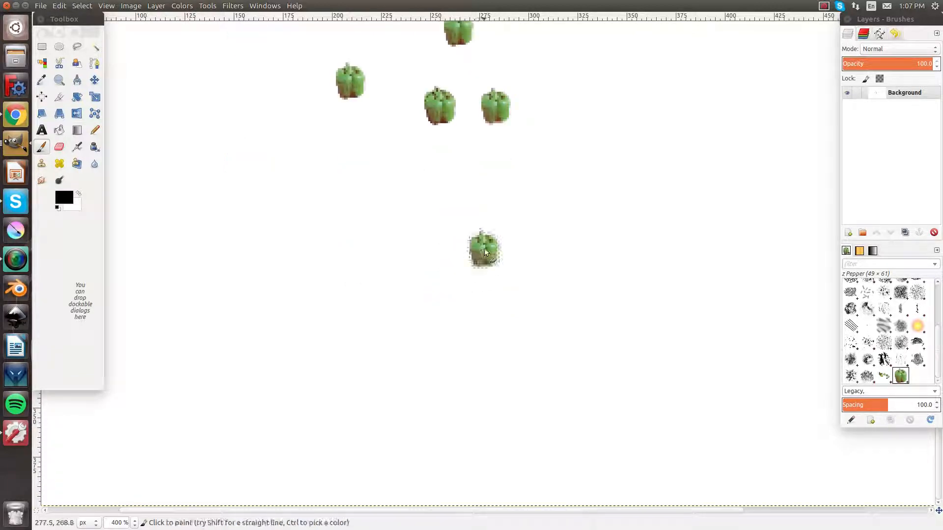
click(548, 229)
ctrl+scroll(527, 241, down, 1)
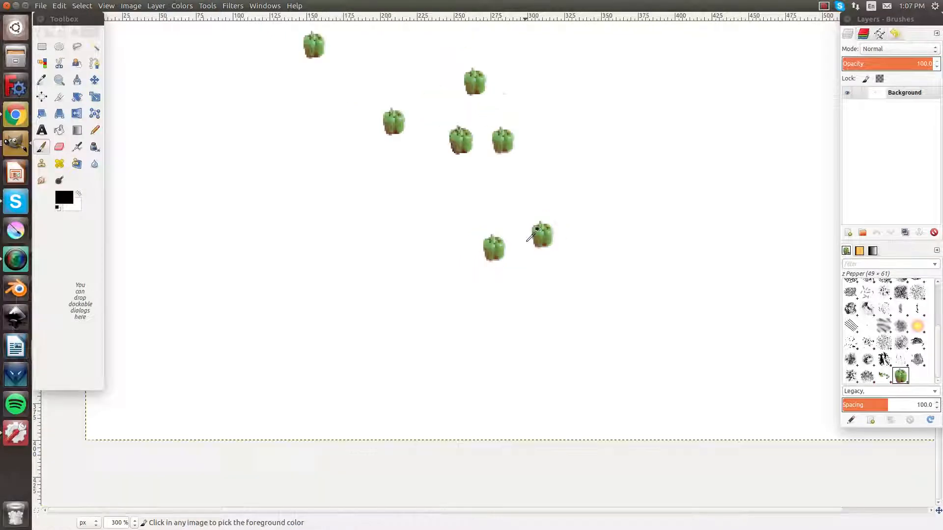
ctrl+scroll(527, 241, down, 1)
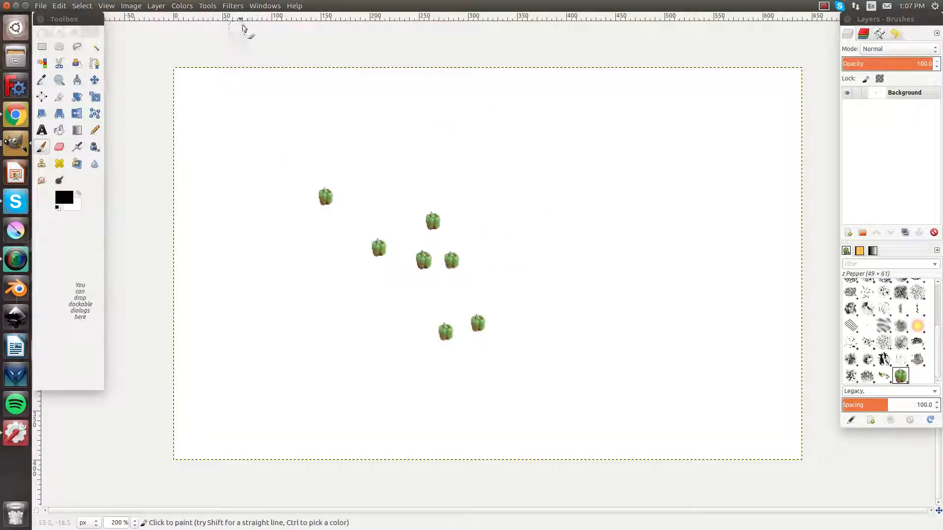
Open the Tool Options dialog, dock it beneath the toolbox tools, and slightly narrow and reposition the toolbox
click(273, 6)
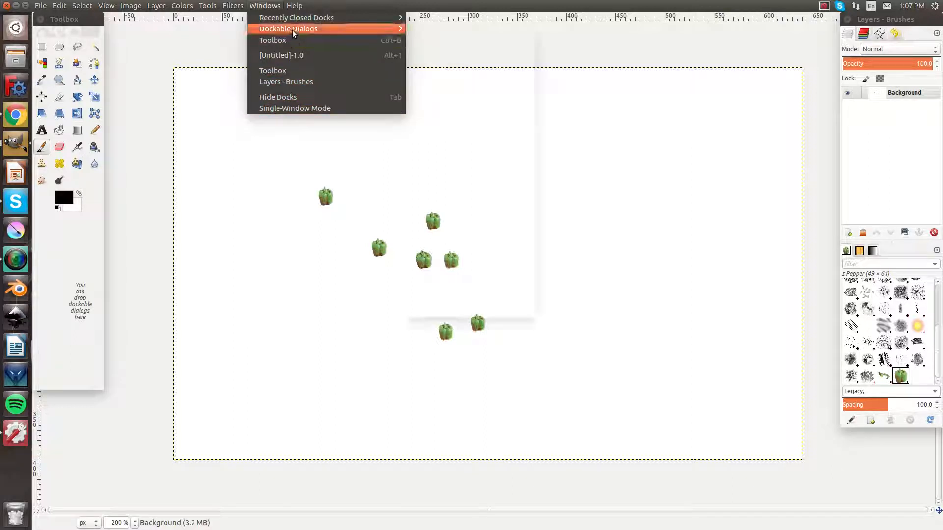
mouse_move(293, 30)
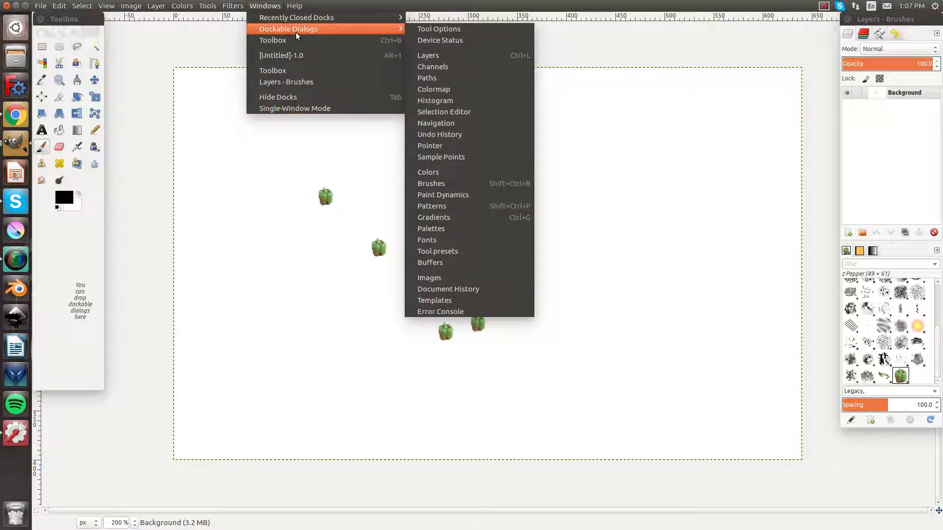
mouse_move(393, 28)
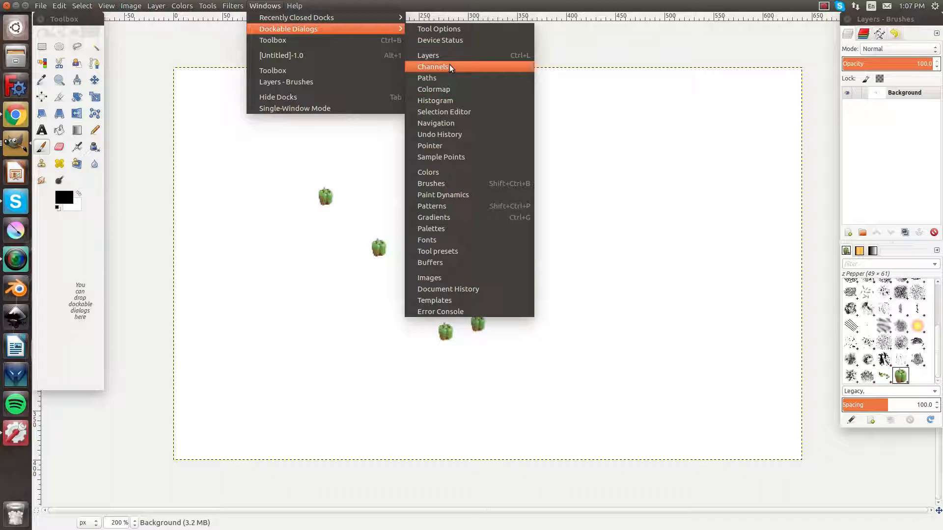
click(455, 30)
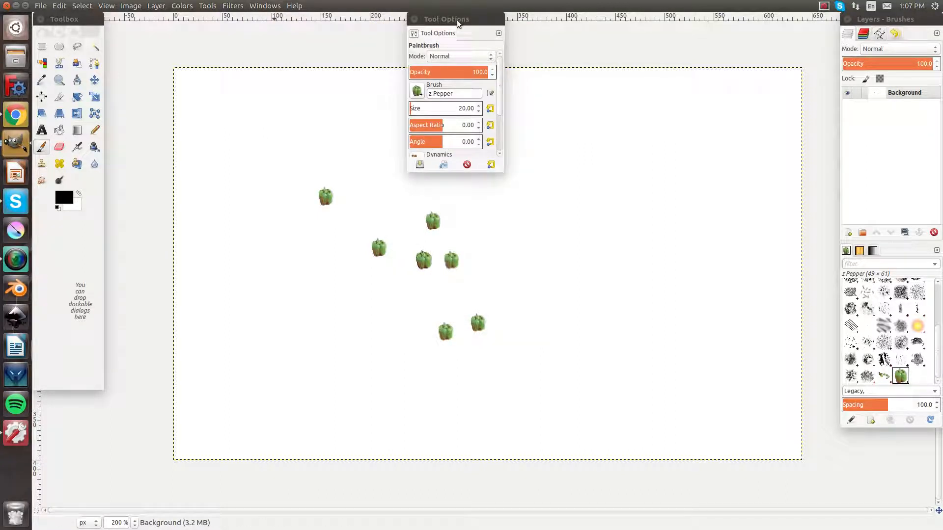
drag(457, 19, 71, 259)
mouse_move(101, 198)
mouse_down()
mouse_move(113, 202)
mouse_move(96, 206)
mouse_up()
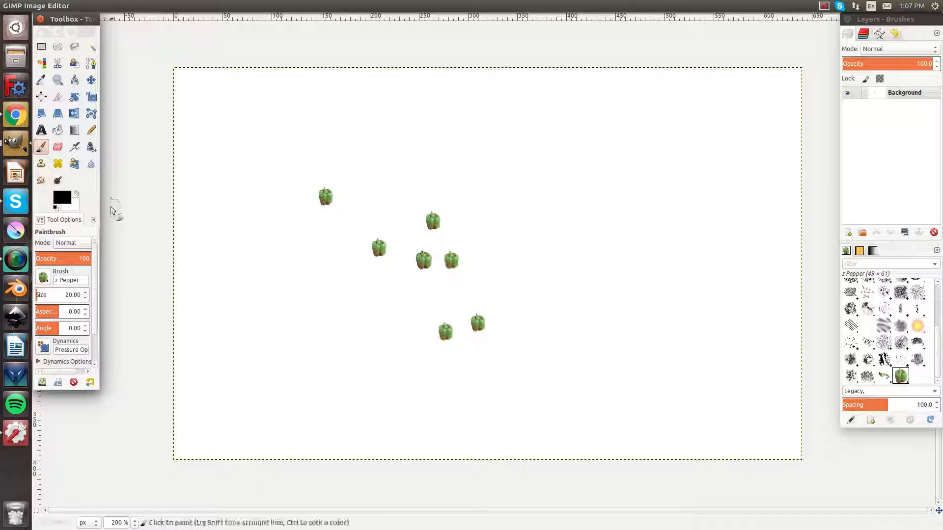
mouse_move(61, 19)
mouse_down()
mouse_move(69, 31)
mouse_move(66, 19)
mouse_up()
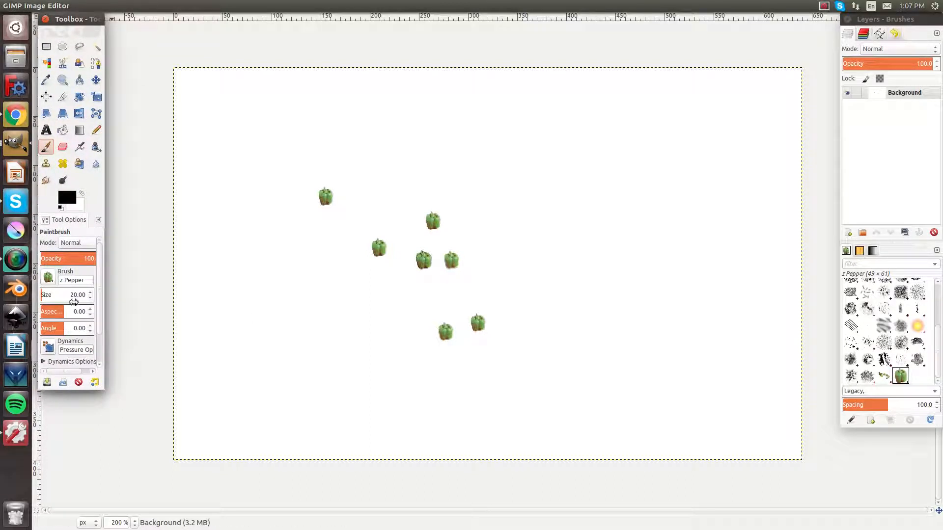
Set the brush size to 161.96 and stamp large z Pepper peppers across the canvas
click(257, 329)
click(430, 245)
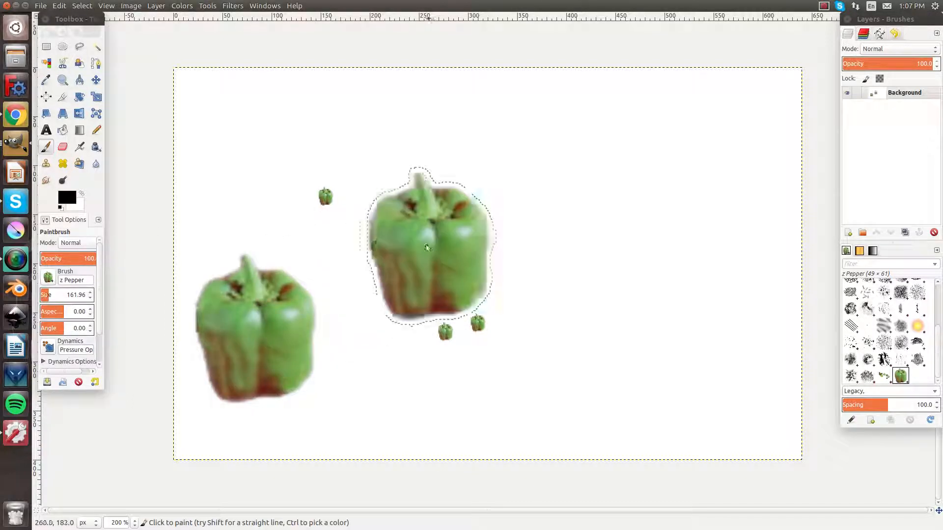
click(319, 212)
Undo all the large and small pepper stamps on the canvas
key(ctrl+z)
key(ctrl+z)
key(ctrl+z)
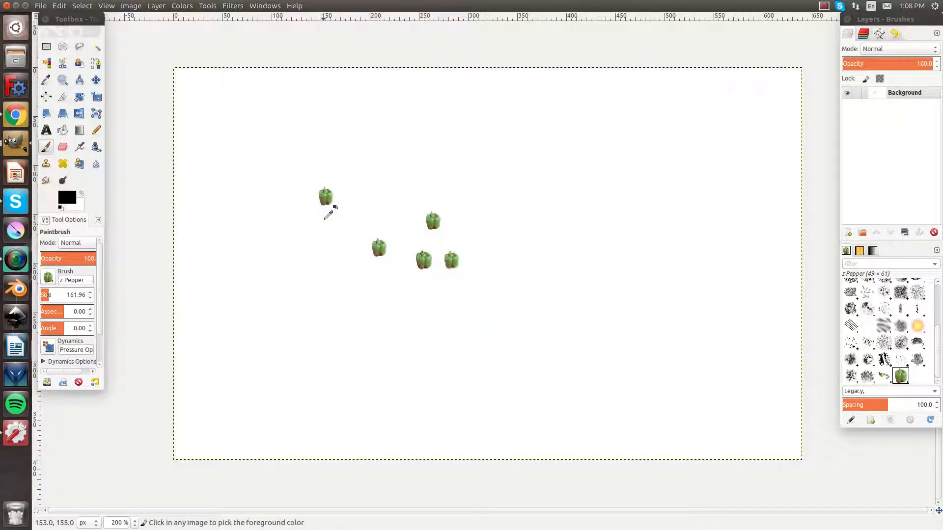
key(ctrl+z)
key(ctrl+z)
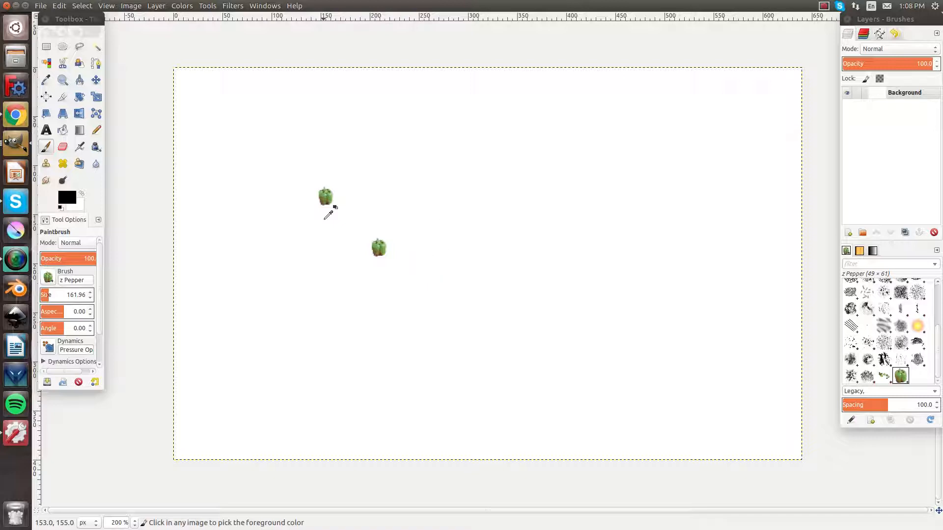
key(ctrl+z)
key(ctrl+z)
Stamp rows of overlapping large peppers across most of the canvas, and undo every one of them
mouse_move(247, 121)
mouse_down()
mouse_move(386, 123)
mouse_move(510, 106)
mouse_move(511, 114)
mouse_move(770, 126)
mouse_move(712, 170)
mouse_move(306, 178)
mouse_move(278, 208)
mouse_move(349, 251)
mouse_move(398, 255)
mouse_move(658, 240)
mouse_move(671, 251)
mouse_move(624, 344)
mouse_move(601, 324)
mouse_move(490, 313)
mouse_move(326, 328)
mouse_move(430, 374)
mouse_move(405, 375)
mouse_move(584, 379)
mouse_up()
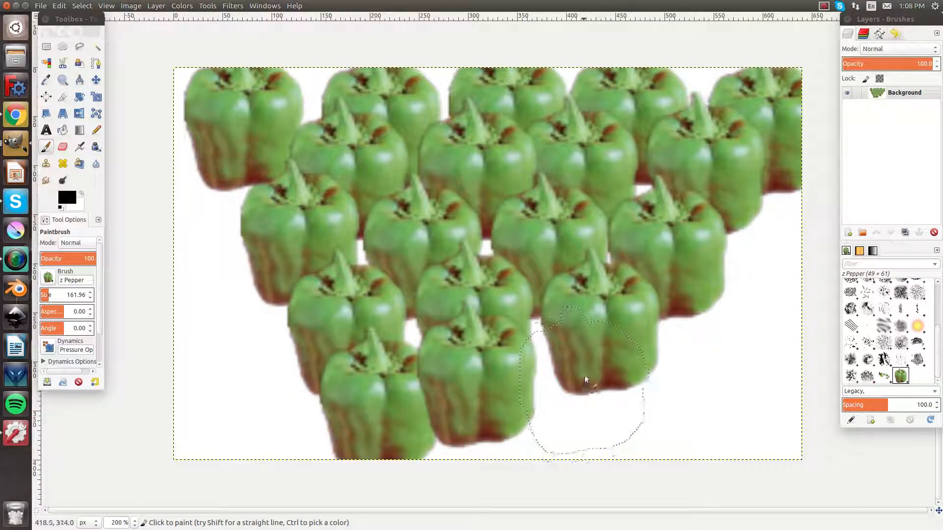
key(ctrl+z)
key(ctrl+z)
key(ctrl+z)
key(ctrl+z)
key(ctrl+z)
key(ctrl+z)
key(ctrl+z)
key(ctrl+z)
key(ctrl+z)
key(ctrl+z)
key(ctrl+z)
key(ctrl+z)
key(ctrl+z)
key(ctrl+z)
key(ctrl+z)
key(ctrl+z)
key(ctrl+z)
key(ctrl+z)
key(ctrl+z)
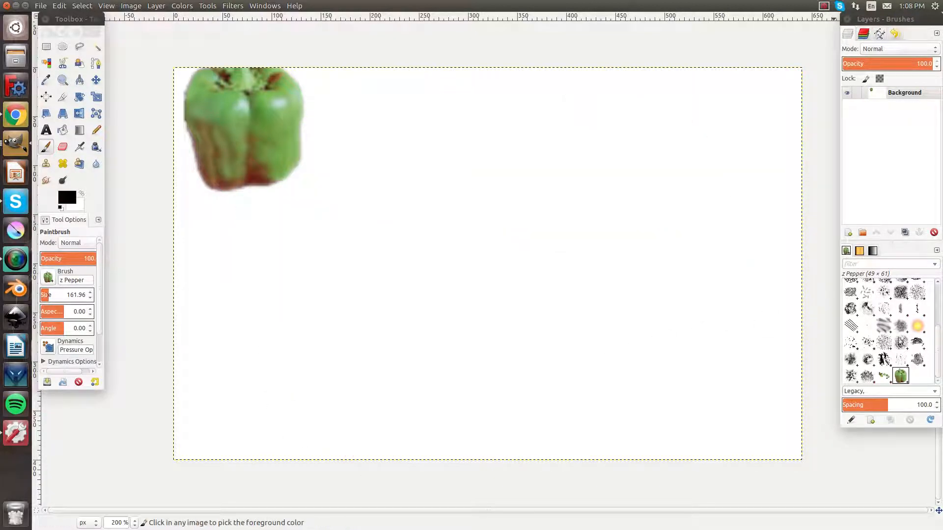
key(ctrl+z)
Choose the Sparks brush and paint over the whole Background layer with it
click(918, 326)
mouse_move(333, 356)
mouse_down()
mouse_move(571, 186)
mouse_move(625, 384)
mouse_move(500, 387)
mouse_move(488, 309)
mouse_move(587, 322)
mouse_move(602, 265)
mouse_move(547, 249)
mouse_move(391, 262)
mouse_move(346, 427)
mouse_move(553, 455)
mouse_move(679, 402)
mouse_move(709, 275)
mouse_move(704, 202)
mouse_move(457, 131)
mouse_move(345, 115)
mouse_move(264, 134)
mouse_move(204, 227)
mouse_move(224, 404)
mouse_move(366, 416)
mouse_move(303, 419)
mouse_move(212, 143)
mouse_move(323, 229)
mouse_move(290, 227)
mouse_move(415, 250)
mouse_move(393, 127)
mouse_move(308, 71)
mouse_move(637, 145)
mouse_move(749, 130)
mouse_move(747, 388)
mouse_move(785, 210)
mouse_move(694, 494)
mouse_move(572, 419)
mouse_move(712, 396)
mouse_move(617, 224)
mouse_move(723, 167)
mouse_move(653, 395)
mouse_move(706, 202)
mouse_move(637, 252)
mouse_move(558, 378)
mouse_move(578, 361)
mouse_up()
mouse_move(323, 415)
mouse_down()
mouse_move(227, 437)
mouse_move(118, 397)
mouse_move(298, 406)
mouse_move(300, 372)
mouse_move(251, 205)
mouse_move(263, 426)
mouse_move(367, 473)
mouse_move(240, 449)
mouse_move(456, 329)
mouse_move(443, 335)
mouse_move(395, 238)
mouse_move(448, 270)
mouse_move(425, 250)
mouse_move(561, 301)
mouse_move(606, 274)
mouse_move(492, 263)
mouse_move(220, 112)
mouse_move(194, 80)
mouse_move(324, 99)
mouse_move(663, 99)
mouse_move(748, 89)
mouse_move(781, 228)
mouse_move(783, 128)
mouse_move(797, 79)
mouse_move(825, 430)
mouse_move(730, 446)
mouse_move(758, 426)
mouse_move(518, 375)
mouse_move(653, 398)
mouse_move(671, 213)
mouse_move(552, 99)
mouse_move(409, 231)
mouse_move(379, 166)
mouse_move(234, 133)
mouse_move(186, 62)
mouse_move(397, 140)
mouse_move(268, 142)
mouse_move(233, 385)
mouse_up()
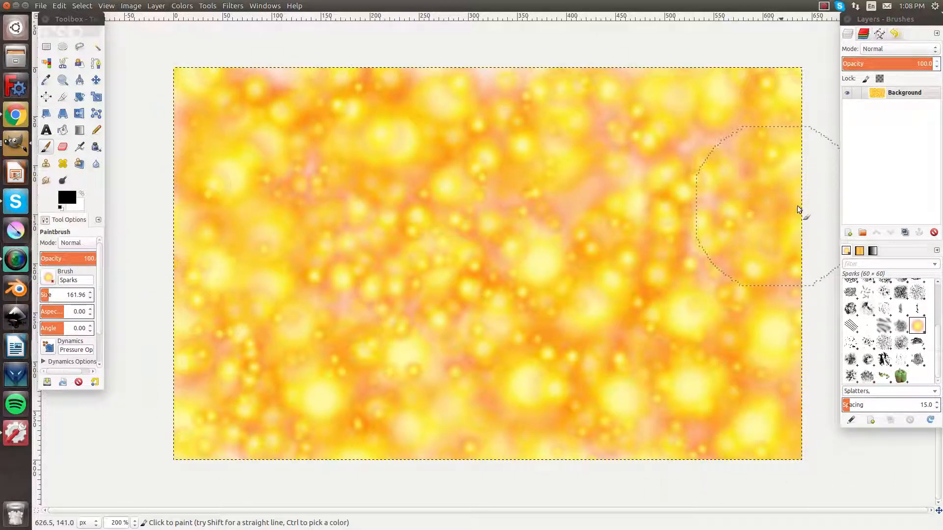
Add a new transparent layer and cover it with a white cell texture using the Cell 02 brush
click(849, 233)
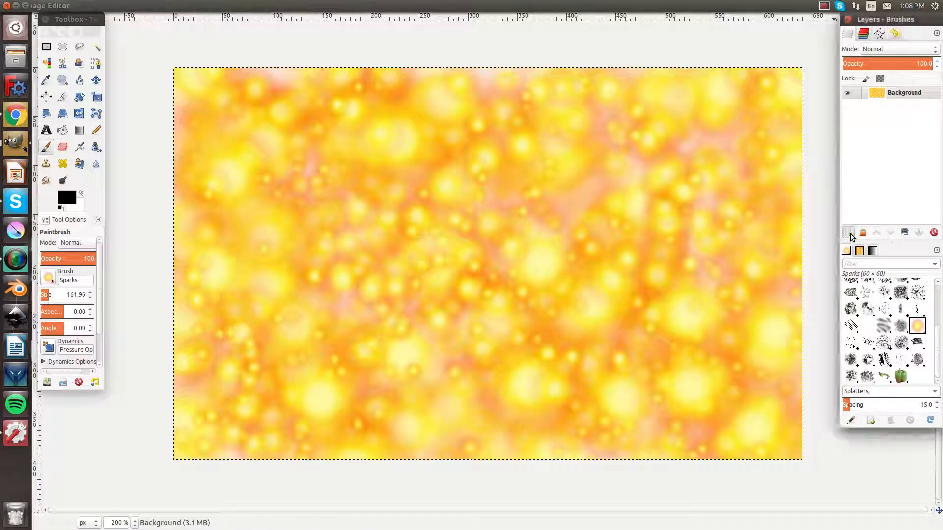
click(891, 322)
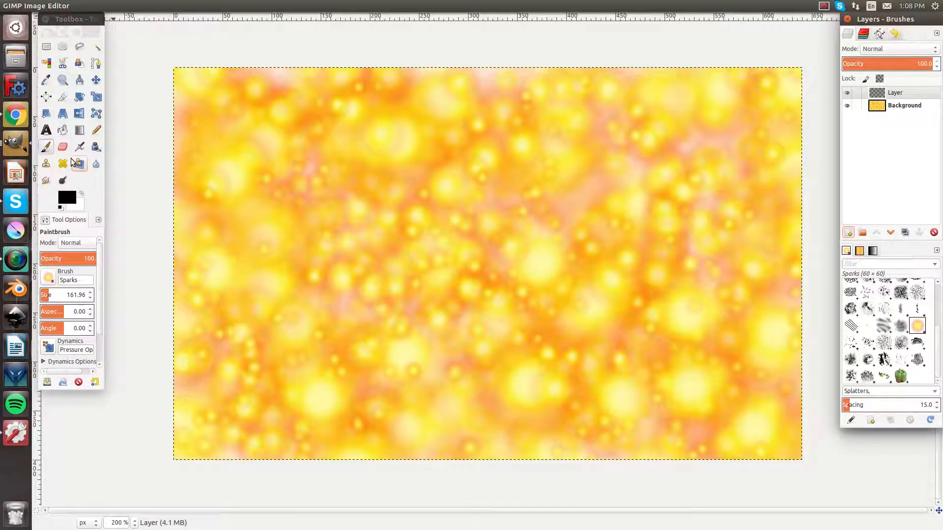
scroll(921, 330, up, 5)
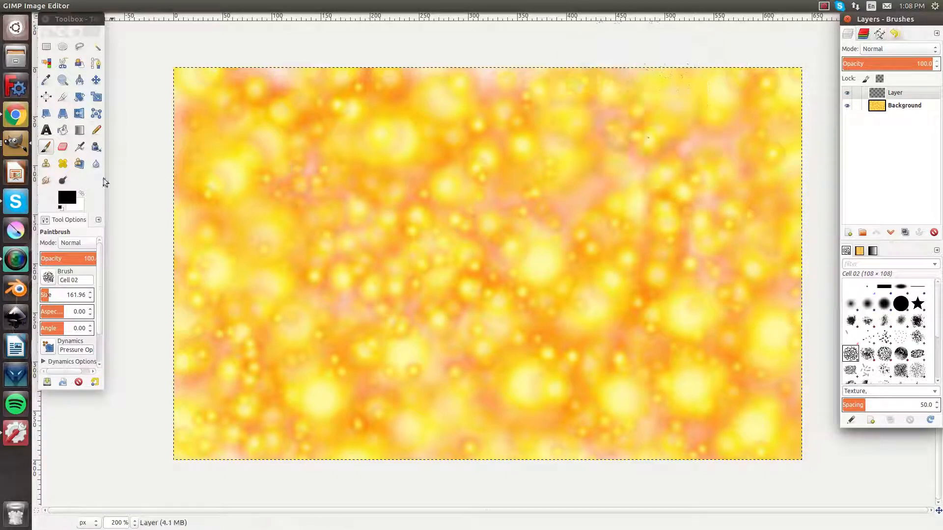
click(81, 194)
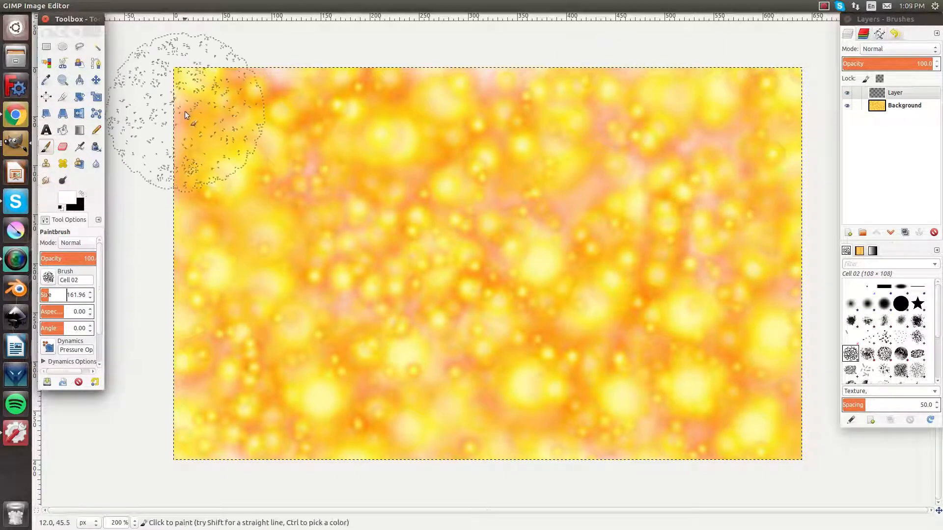
mouse_move(164, 132)
mouse_down()
mouse_move(833, 163)
mouse_move(795, 172)
mouse_move(796, 227)
mouse_move(505, 257)
mouse_move(180, 236)
mouse_move(148, 285)
mouse_move(211, 339)
mouse_move(785, 363)
mouse_move(796, 444)
mouse_move(148, 410)
mouse_move(206, 117)
mouse_move(162, 99)
mouse_move(800, 83)
mouse_up()
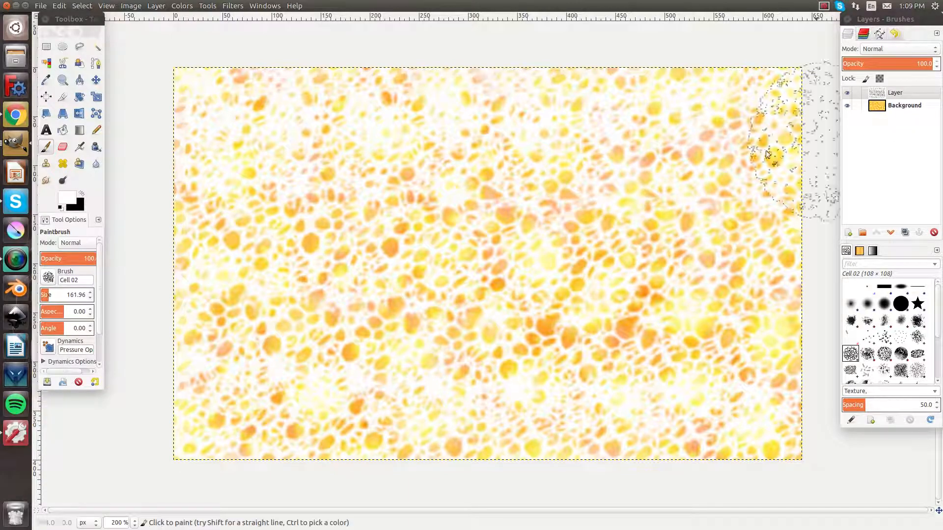
Add another transparent layer on top, and hide and show the cell texture layer beneath it
click(848, 233)
click(906, 320)
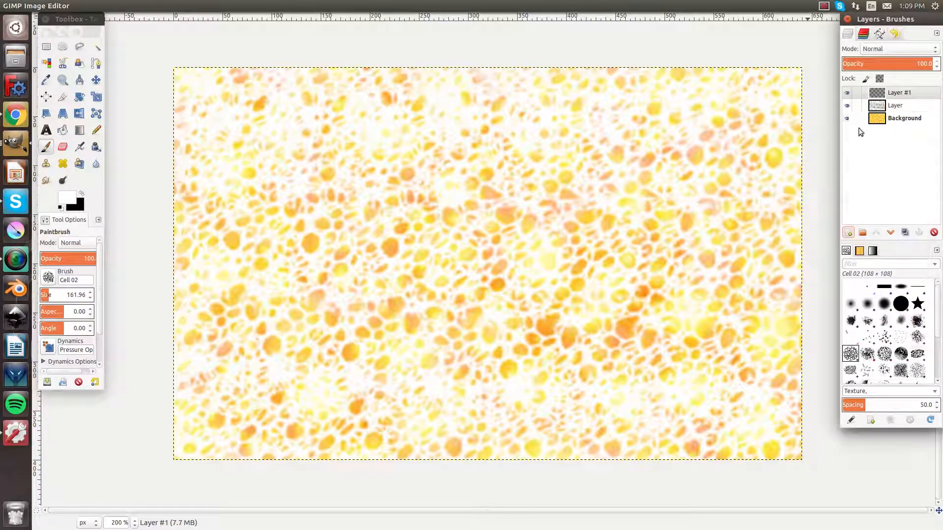
click(847, 105)
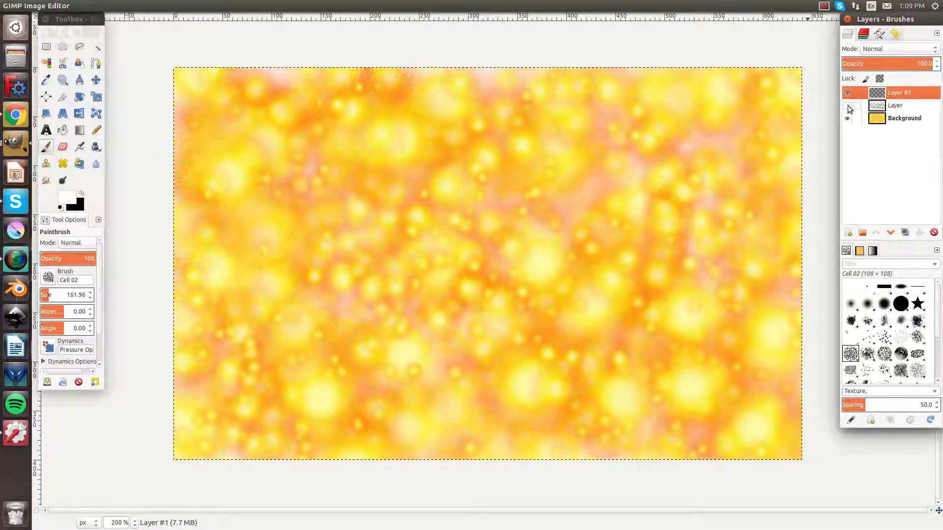
click(847, 105)
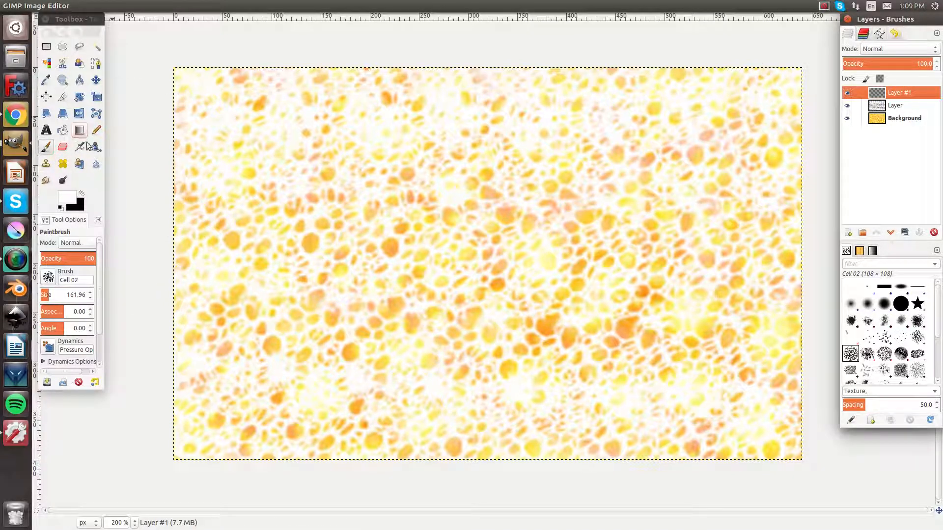
Paint white along the bottom of the canvas with the Texture Hose 02 brush, and over the lower-right area with Oils 03
scroll(897, 368, down, 4)
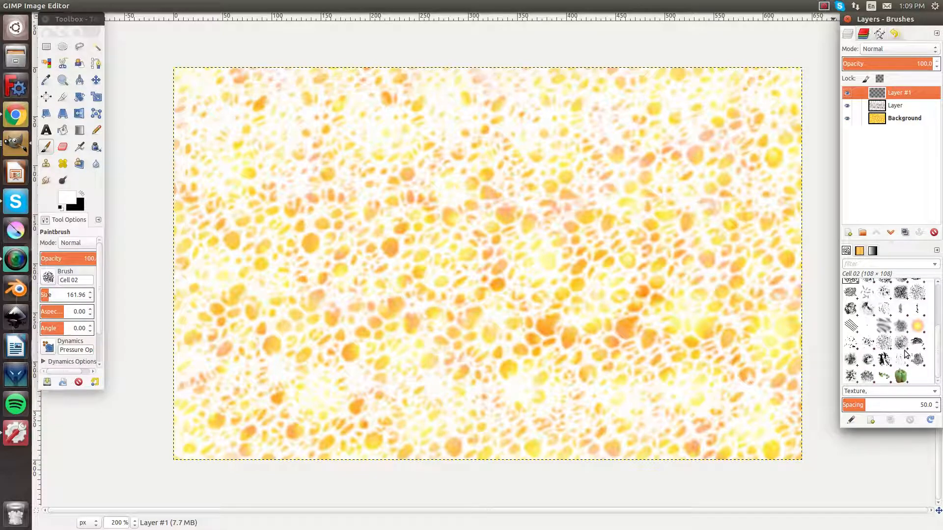
click(903, 359)
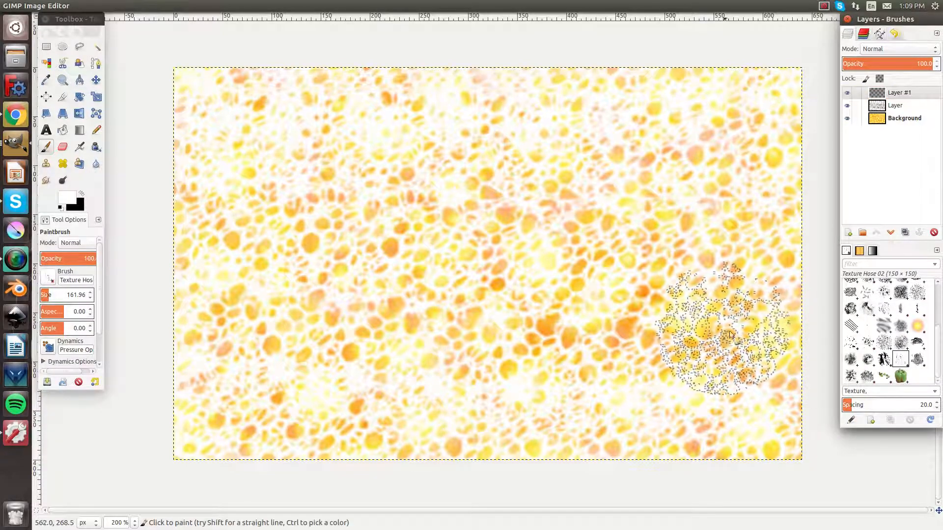
click(81, 193)
mouse_move(187, 434)
mouse_down()
mouse_move(198, 452)
mouse_move(242, 466)
mouse_move(191, 450)
mouse_move(282, 451)
mouse_move(210, 430)
mouse_move(304, 449)
mouse_move(505, 450)
mouse_move(697, 427)
mouse_up()
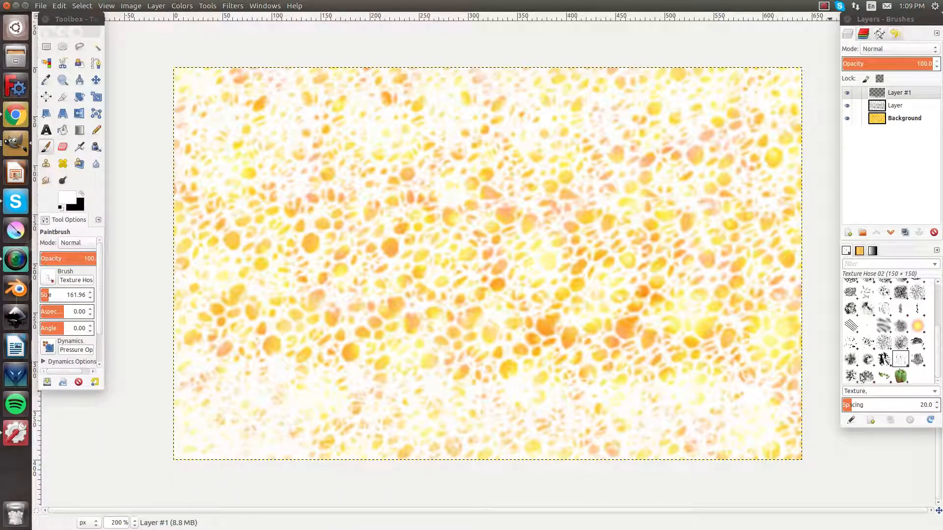
click(885, 310)
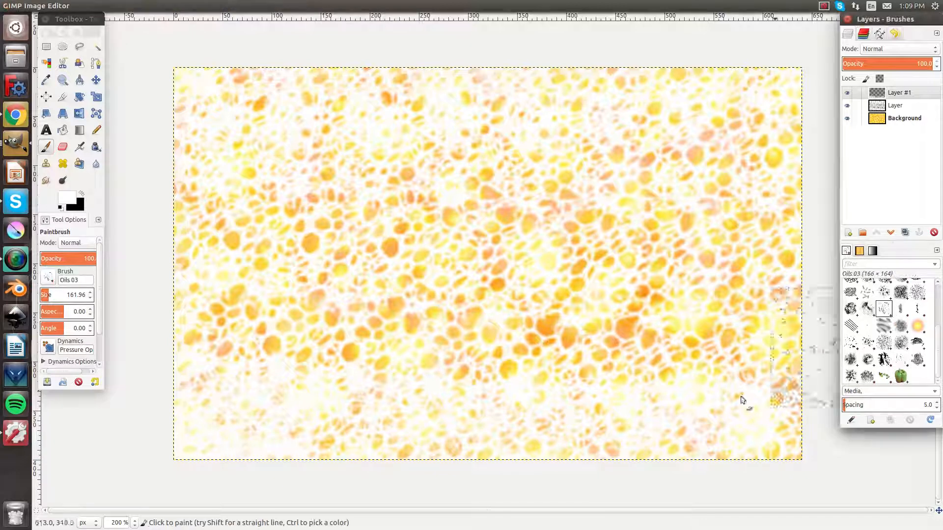
mouse_move(687, 432)
mouse_down()
mouse_move(611, 456)
mouse_move(724, 439)
mouse_up()
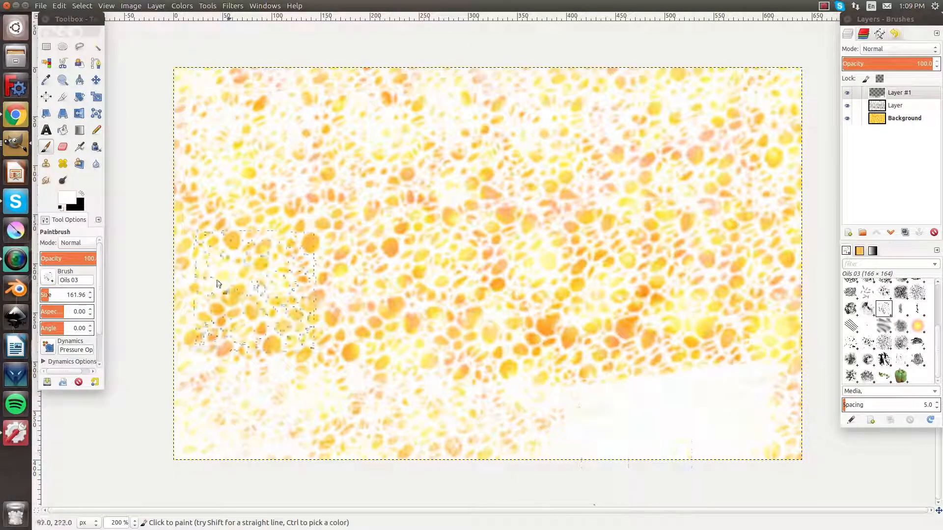
Swap the foreground color to black, try broad Oils 03 strokes along the canvas's lower part, and undo them
click(81, 193)
mouse_move(220, 377)
mouse_down()
mouse_move(300, 455)
mouse_move(401, 462)
mouse_move(671, 426)
mouse_move(806, 394)
mouse_move(838, 289)
mouse_move(816, 385)
mouse_move(775, 264)
mouse_move(758, 151)
mouse_move(648, 89)
mouse_move(115, 163)
mouse_up()
key(ctrl+z)
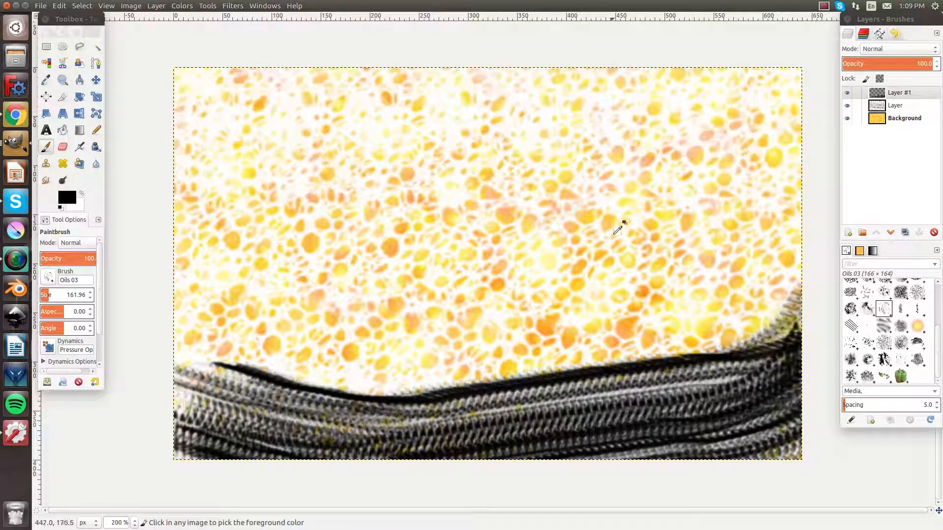
key(ctrl+z)
Paint a black border around the canvas edges with the Grass brush, and try and undo a Cell 02 stamp in the upper-left corner
click(917, 293)
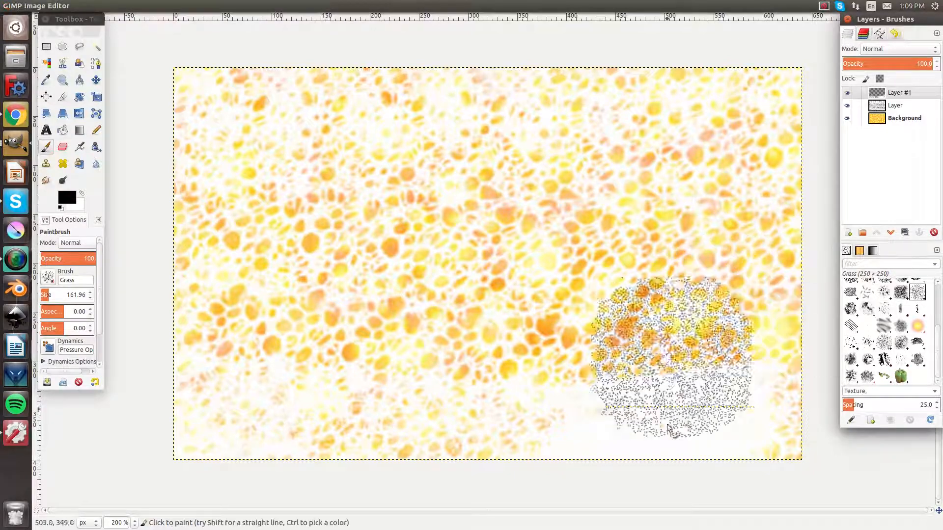
mouse_move(778, 411)
mouse_down()
mouse_move(707, 408)
mouse_move(721, 462)
mouse_move(189, 459)
mouse_move(194, 437)
mouse_move(167, 393)
mouse_move(133, 148)
mouse_move(172, 88)
mouse_move(353, 54)
mouse_move(520, 54)
mouse_move(717, 87)
mouse_move(834, 74)
mouse_move(844, 196)
mouse_move(835, 343)
mouse_up()
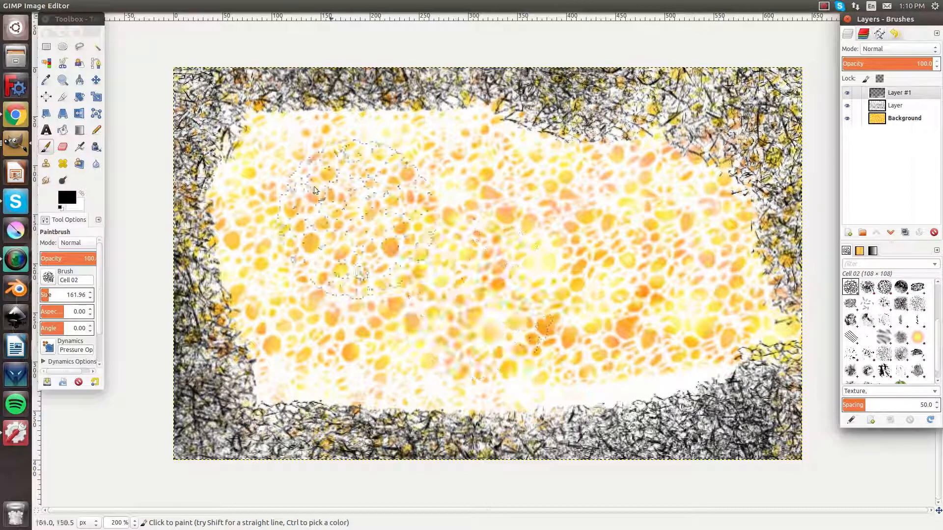
click(235, 92)
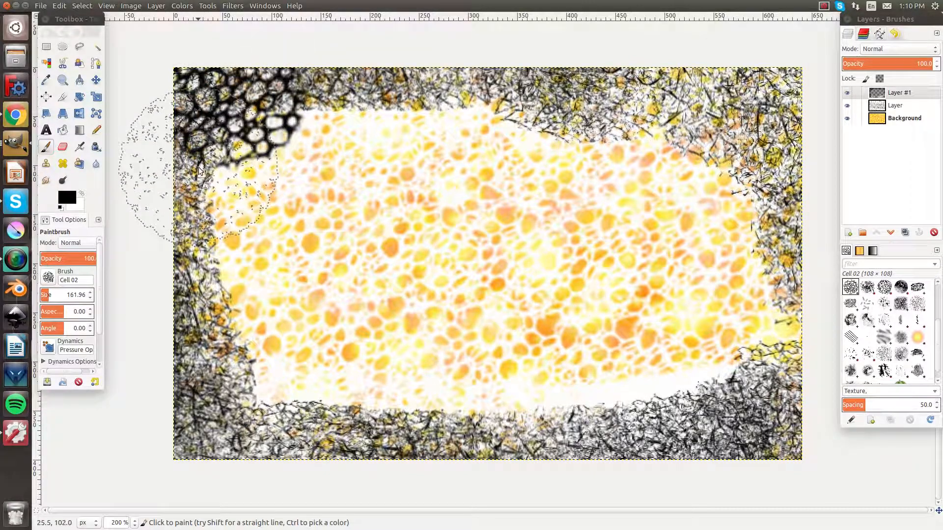
key(ctrl+z)
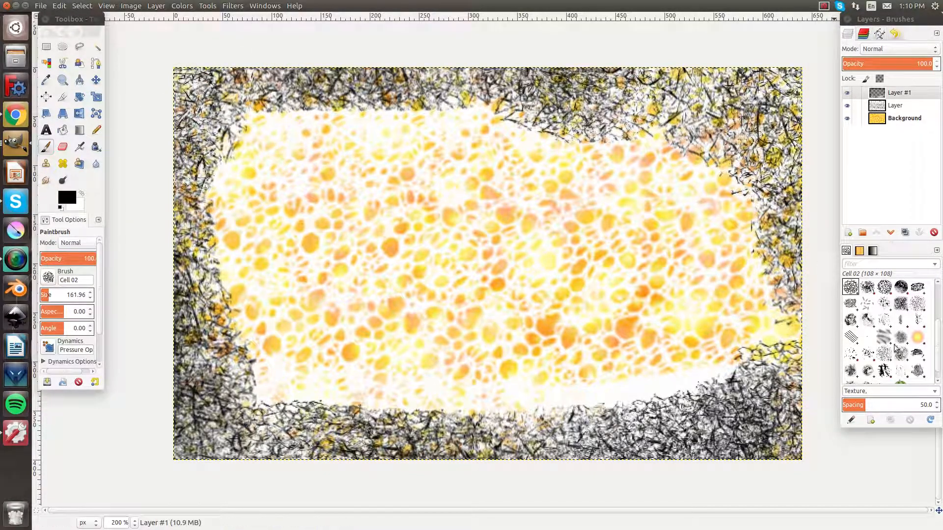
Stamp black Vegetation 01 clumps at the canvas's lower-right corner, bottom middle and lower-left corner, undoing one misplaced stamp
scroll(868, 362, down, 1)
click(856, 375)
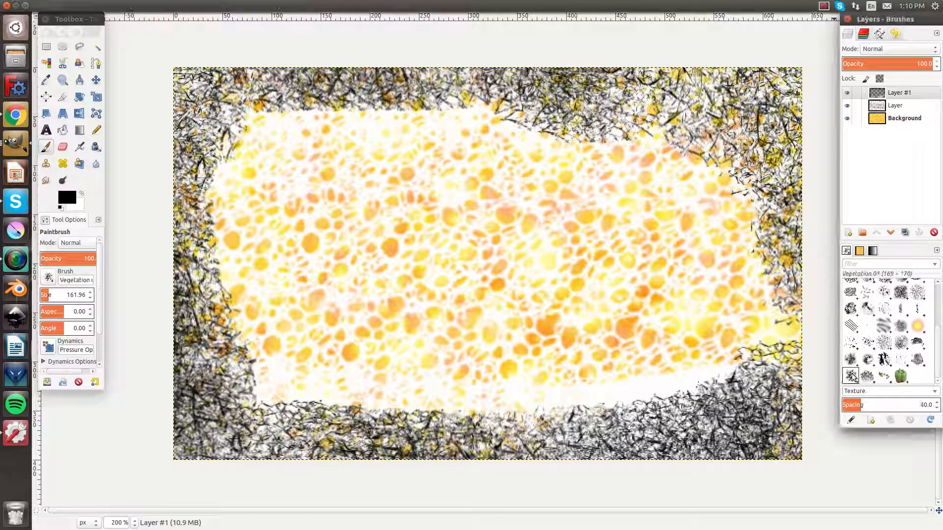
click(714, 428)
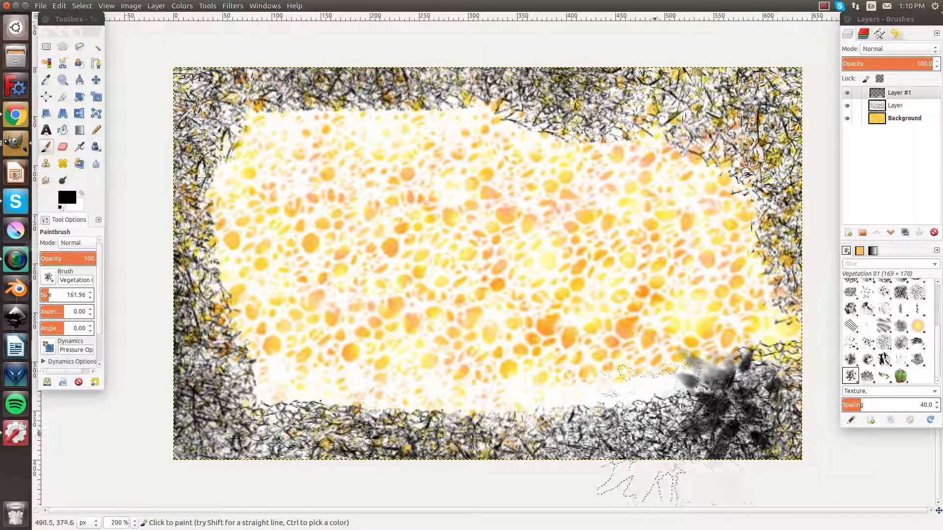
click(587, 432)
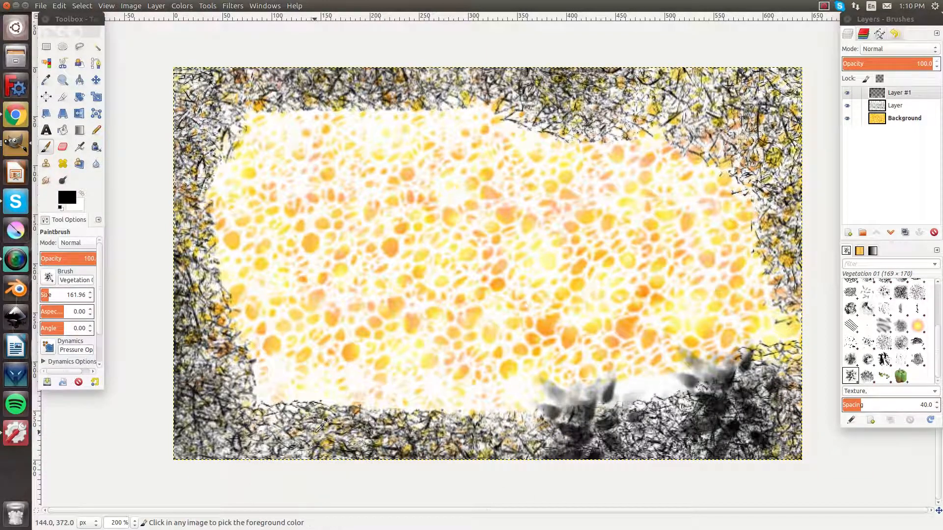
key(ctrl+z)
click(481, 469)
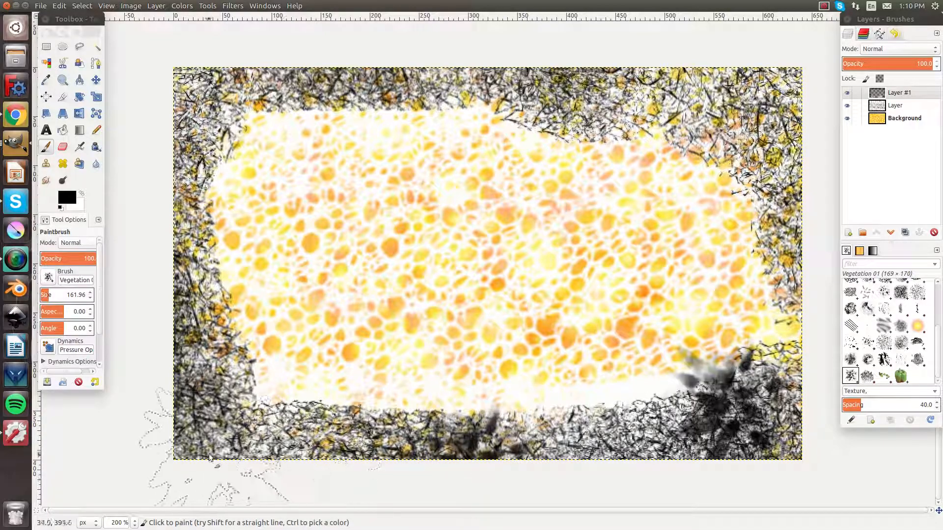
click(211, 427)
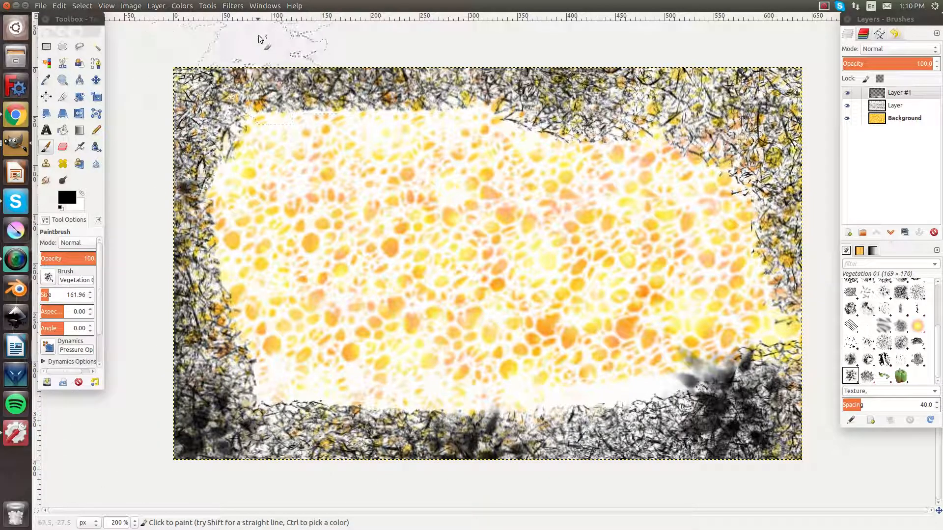
Stamp black Vegetation 01 clumps along the canvas's top edge and down its right edge
click(445, 49)
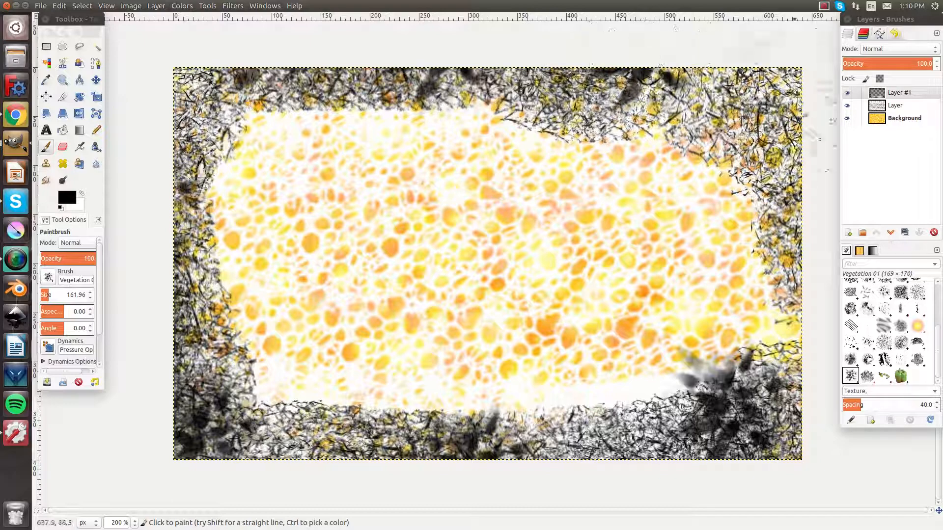
click(828, 130)
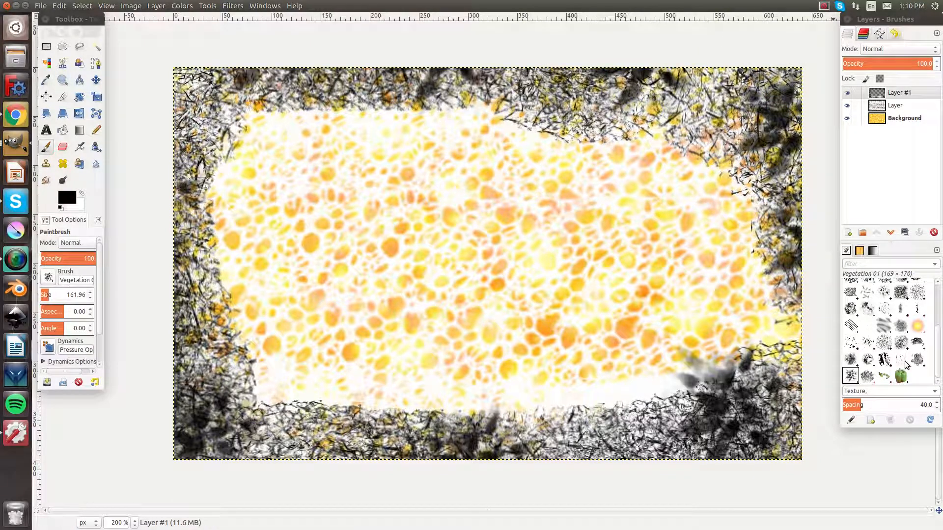
Try black Sponge 01 strokes along the canvas's lower part, and undo them
click(883, 342)
click(712, 393)
mouse_move(613, 438)
mouse_down()
mouse_move(289, 442)
mouse_move(309, 442)
mouse_up()
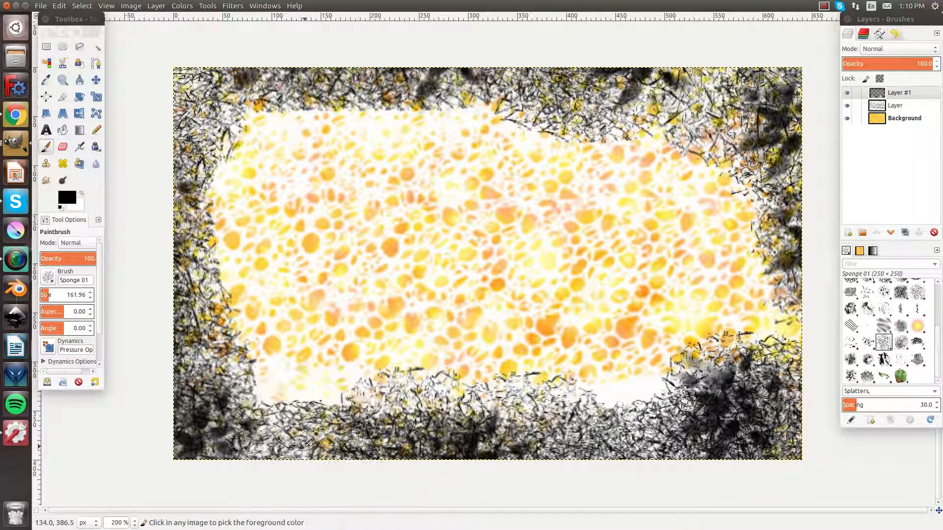
key(ctrl+z)
key(ctrl+z)
key(ctrl+z)
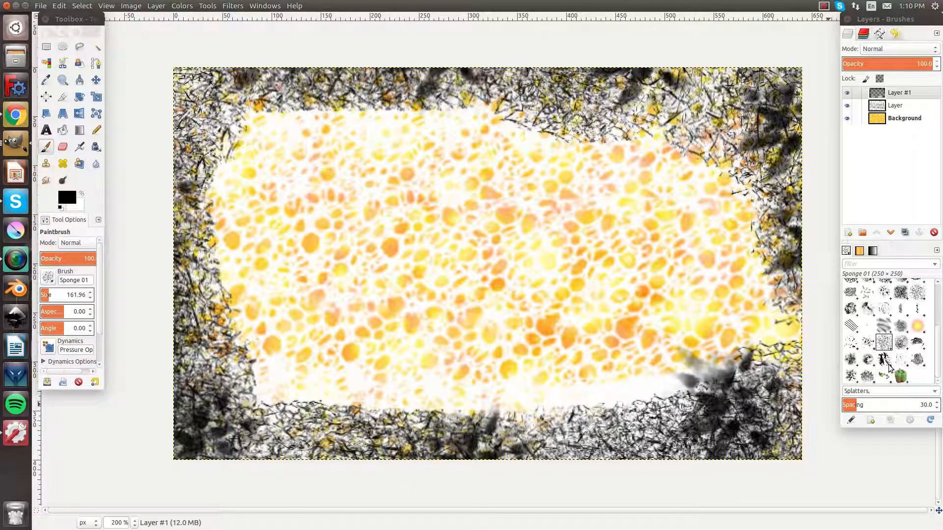
Darken the canvas's bottom and top edges with black Oils 02 strokes
click(865, 309)
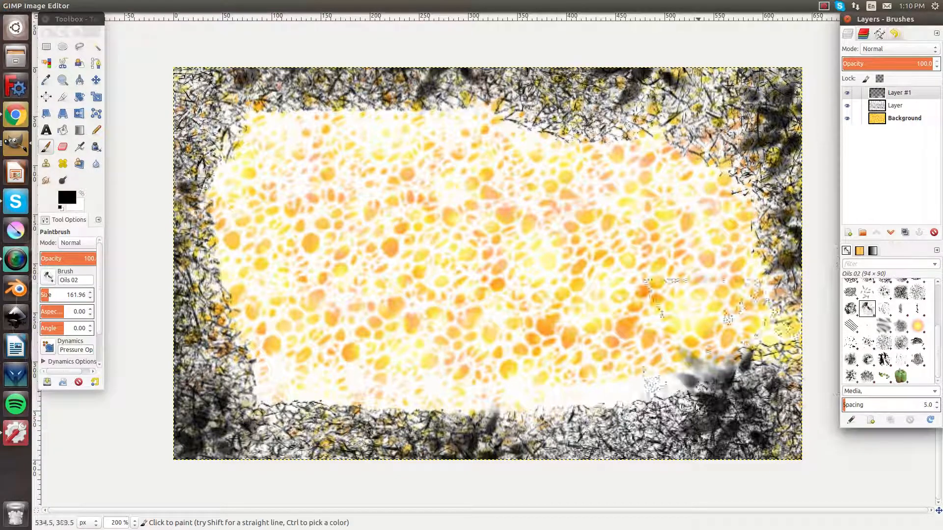
drag(509, 493, 275, 479)
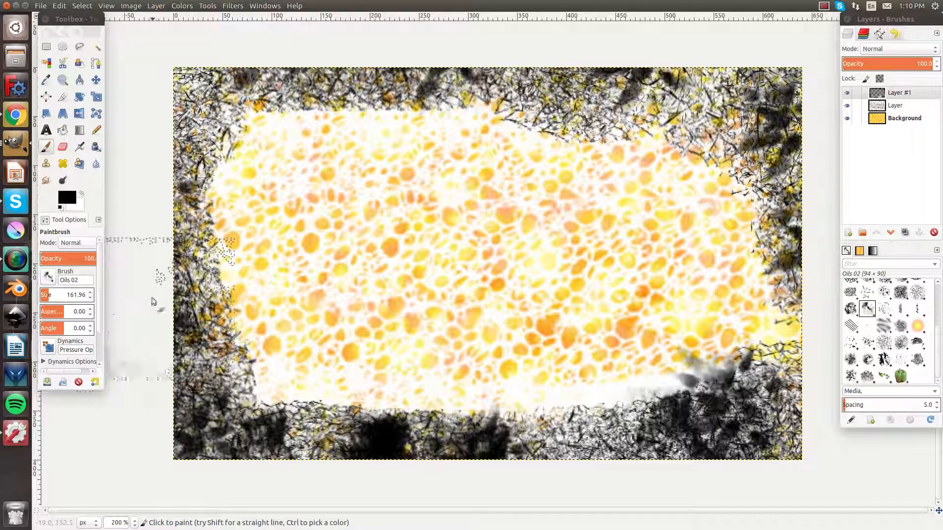
drag(303, 73, 658, 74)
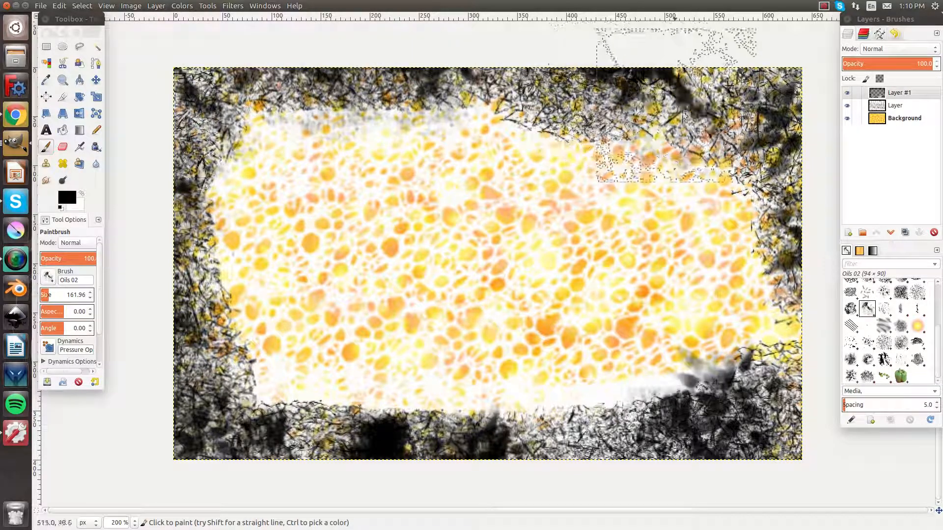
Paint a black Cell 01 texture over the border all around the canvas
click(917, 326)
scroll(921, 330, up, 2)
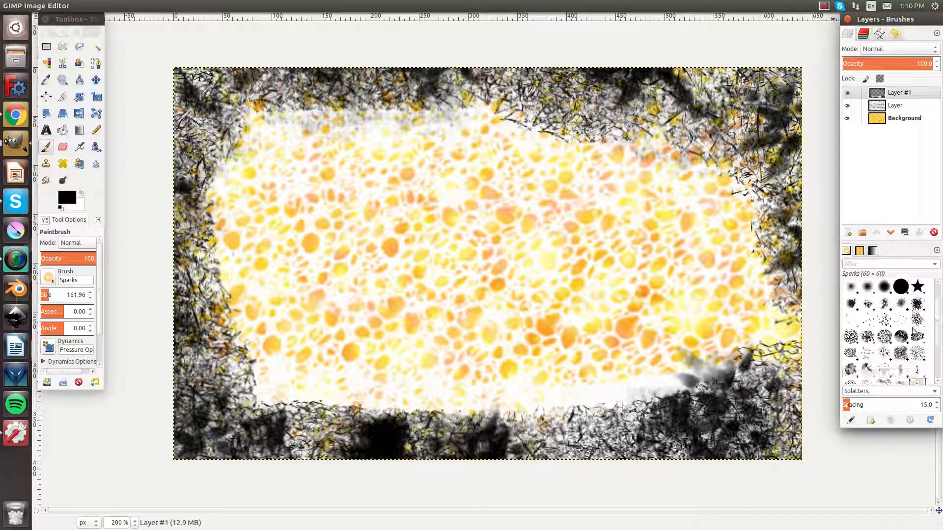
click(917, 302)
mouse_move(766, 407)
mouse_down()
mouse_move(658, 437)
mouse_move(625, 458)
mouse_move(606, 445)
mouse_move(550, 446)
mouse_move(518, 465)
mouse_move(472, 450)
mouse_move(447, 465)
mouse_move(341, 474)
mouse_move(350, 476)
mouse_move(275, 456)
mouse_move(181, 367)
mouse_move(158, 225)
mouse_move(158, 149)
mouse_move(173, 122)
mouse_move(220, 104)
mouse_move(251, 108)
mouse_move(250, 100)
mouse_move(279, 93)
mouse_move(396, 78)
mouse_move(655, 91)
mouse_move(775, 117)
mouse_move(776, 131)
mouse_move(764, 135)
mouse_move(745, 348)
mouse_move(619, 347)
mouse_up()
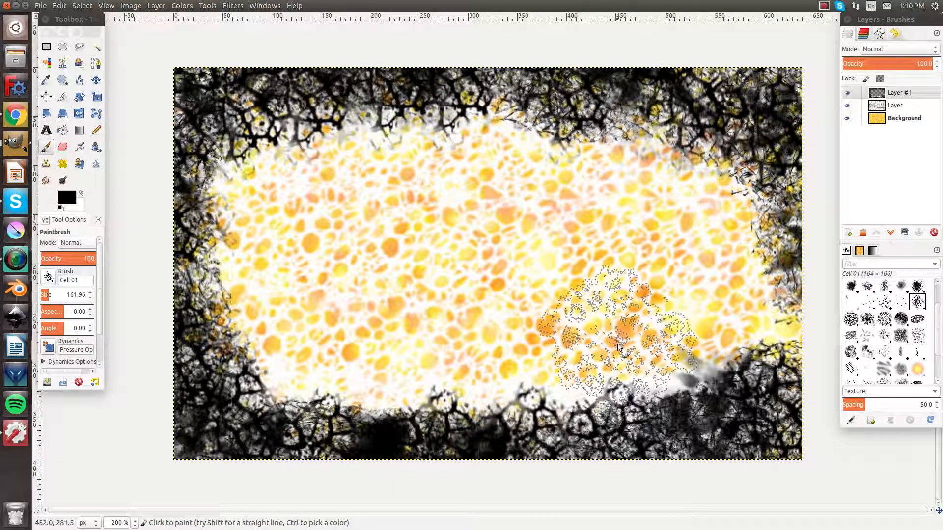
drag(619, 348, 582, 384)
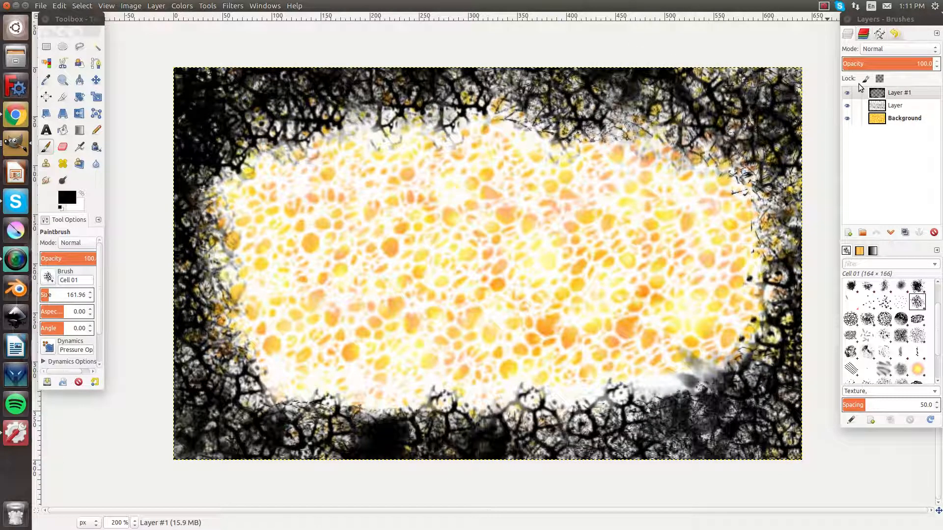
Hide and show the Background, Layer and Layer #1 layers one by one to check what each contains
click(849, 118)
click(849, 118)
click(848, 106)
click(847, 106)
click(847, 93)
click(847, 93)
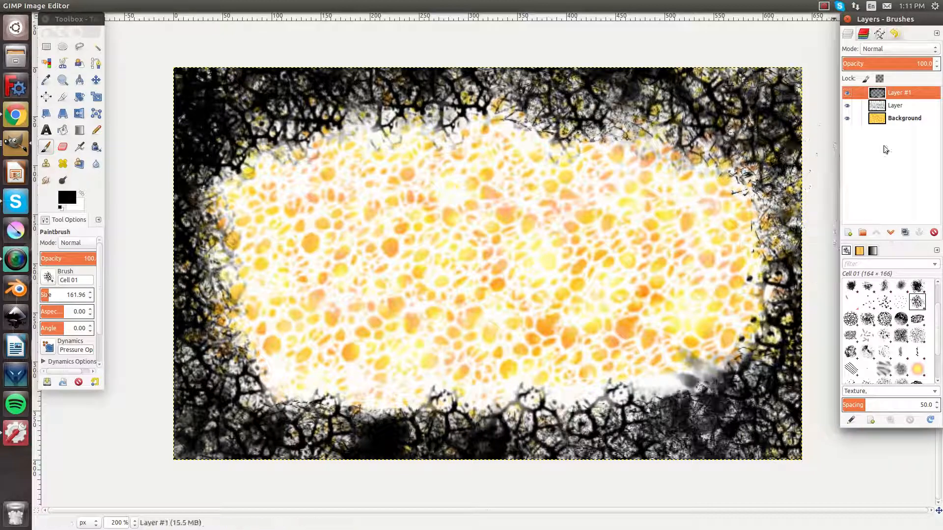
Add a new transparent layer of 640 × 400 px and place it directly below Layer #1
click(847, 233)
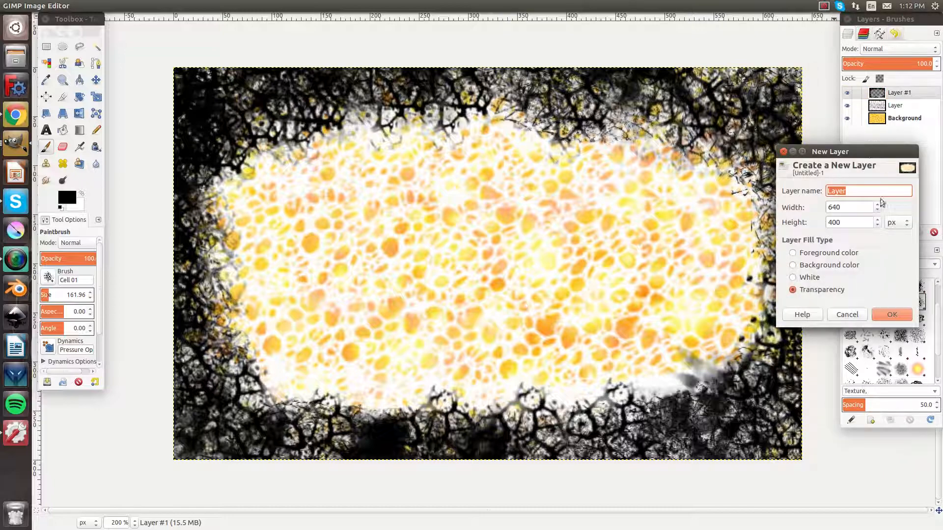
click(887, 313)
drag(893, 97, 892, 110)
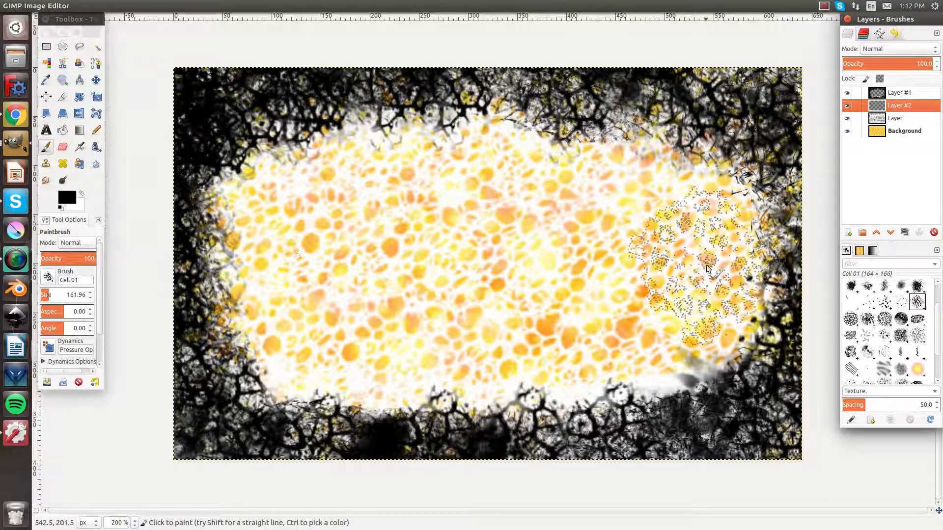
Choose the 2. Hardness 050 brush and set its size to 22.03
scroll(883, 343, up, 2)
click(868, 305)
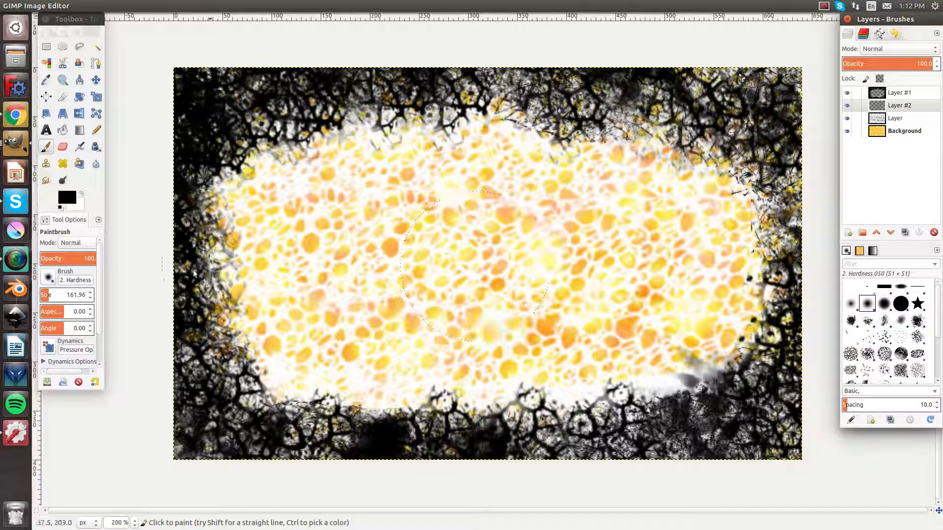
click(51, 294)
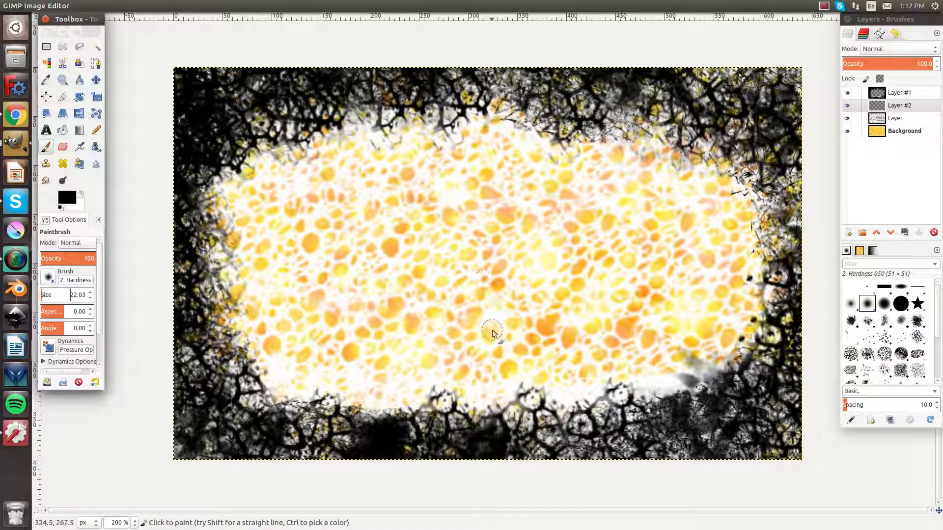
Try painting a black cube outline in the middle of the canvas, and undo its strokes
drag(493, 333, 491, 299)
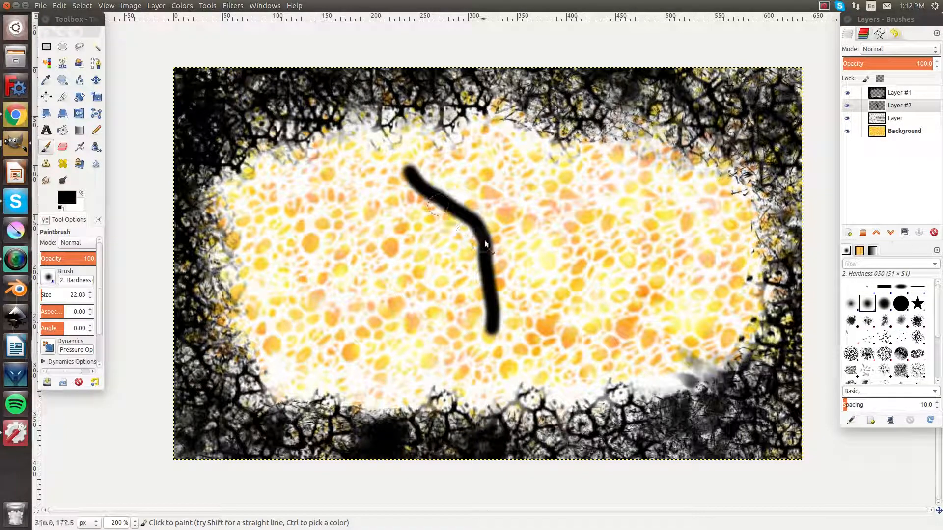
drag(584, 191, 584, 310)
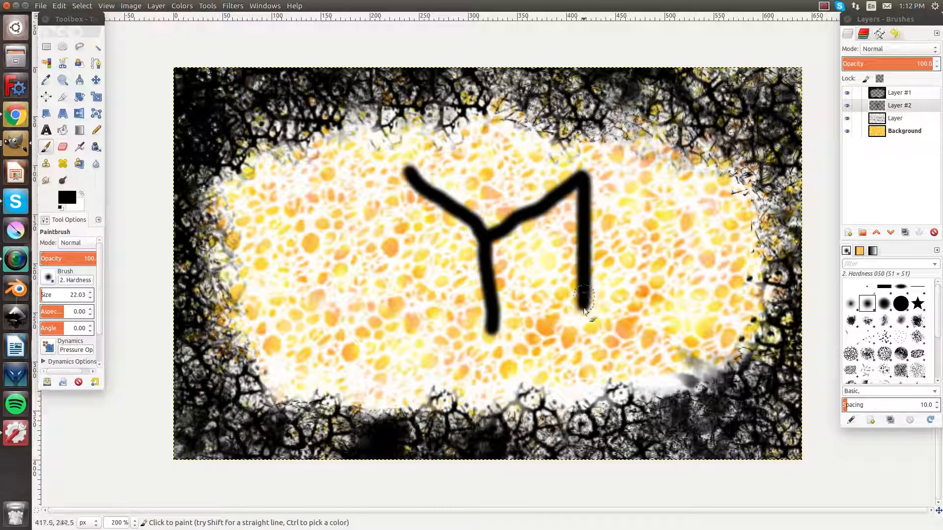
drag(478, 324, 381, 254)
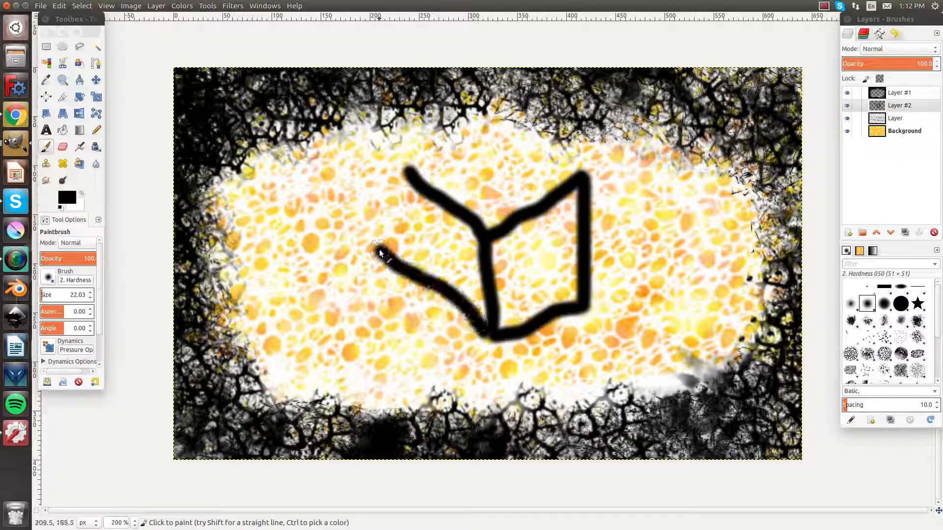
mouse_move(414, 169)
mouse_down()
mouse_move(445, 148)
mouse_move(515, 145)
mouse_up()
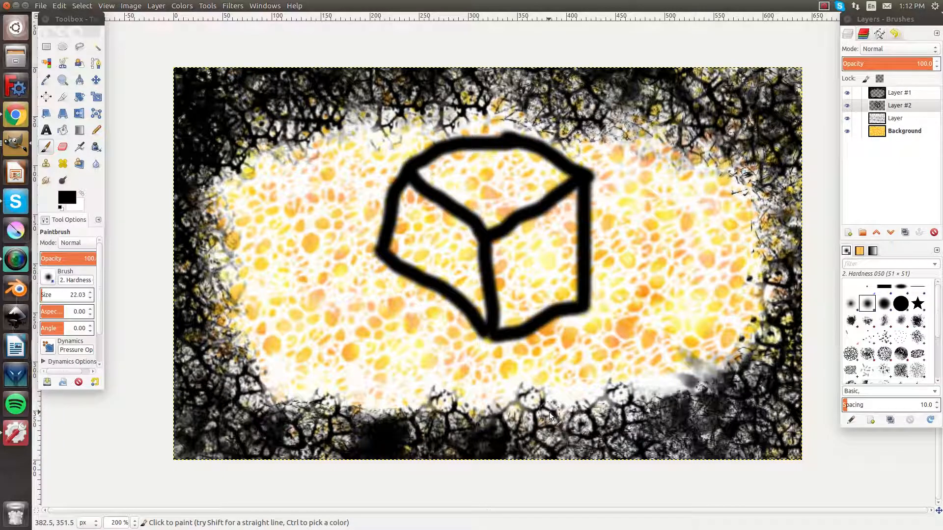
key(ctrl+z)
key(ctrl+z)
key(ctrl+z)
key(ctrl+z)
key(ctrl+z)
key(ctrl+z)
key(ctrl+z)
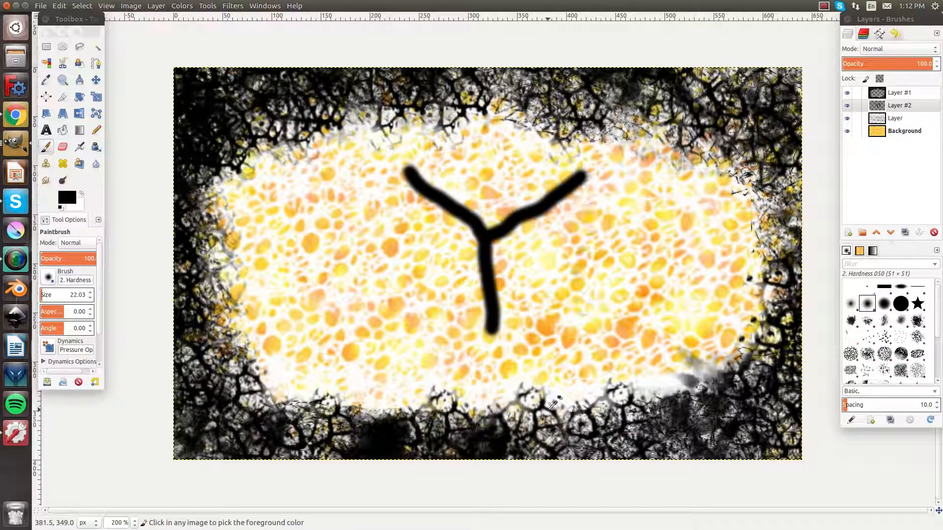
key(ctrl+z)
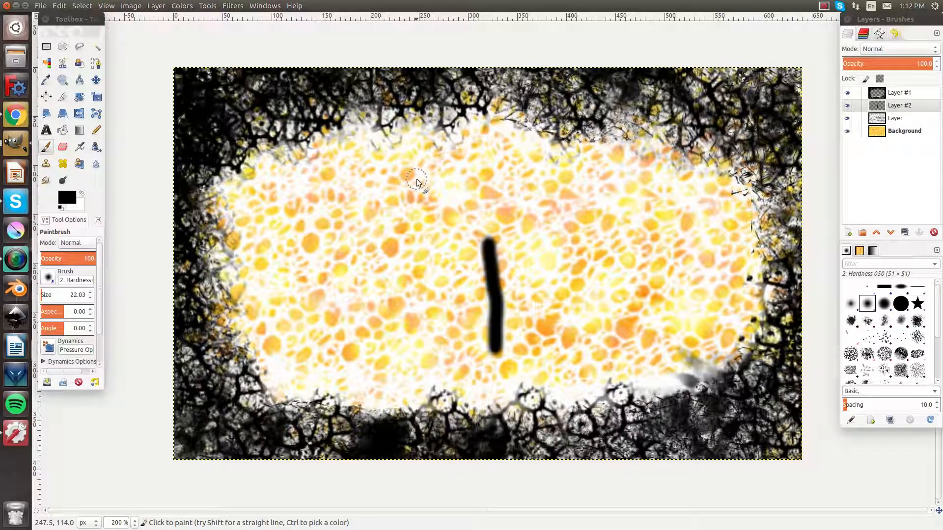
Paint the remaining edges of the black cube outline around the central vertical stroke on Layer #2
drag(486, 244, 403, 172)
drag(493, 244, 516, 225)
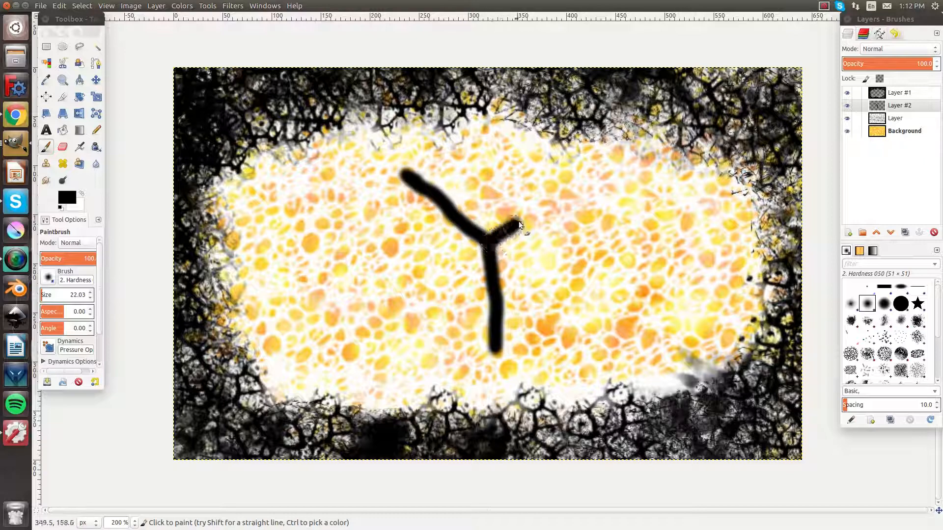
drag(581, 175, 584, 201)
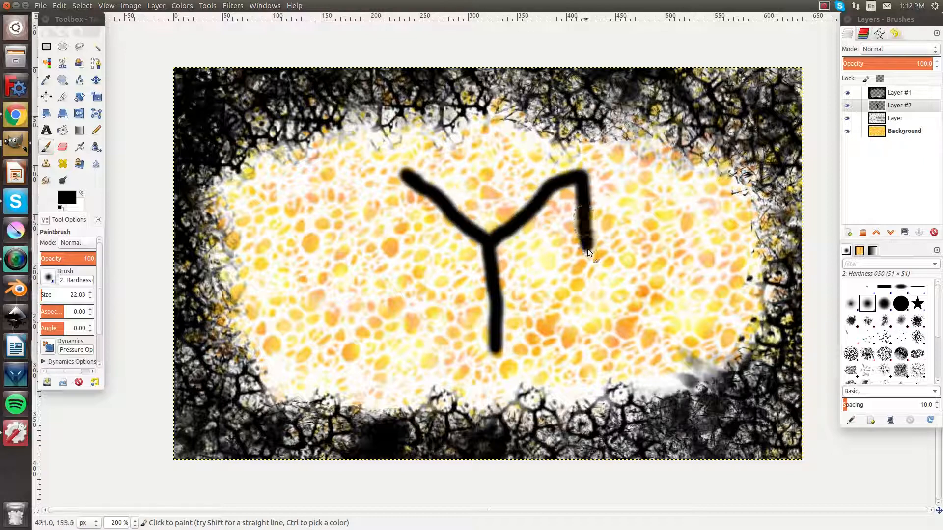
mouse_move(591, 292)
mouse_down()
mouse_move(492, 350)
mouse_move(401, 296)
mouse_move(397, 280)
mouse_move(393, 172)
mouse_move(440, 141)
mouse_move(487, 129)
mouse_move(584, 183)
mouse_up()
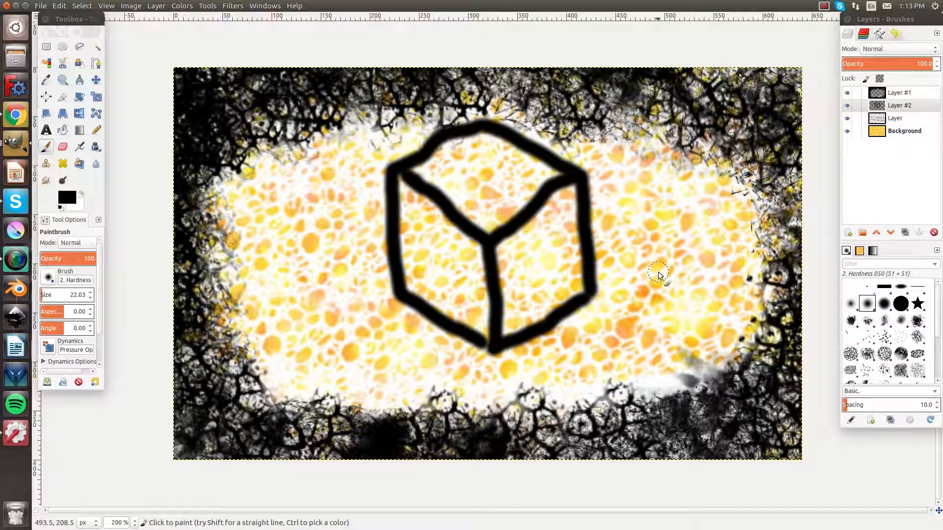
Try shading the cube's right face with the Bristles 01 brush, and undo the strokes
click(867, 337)
mouse_move(510, 326)
mouse_down()
mouse_move(545, 313)
mouse_move(572, 280)
mouse_move(520, 301)
mouse_up()
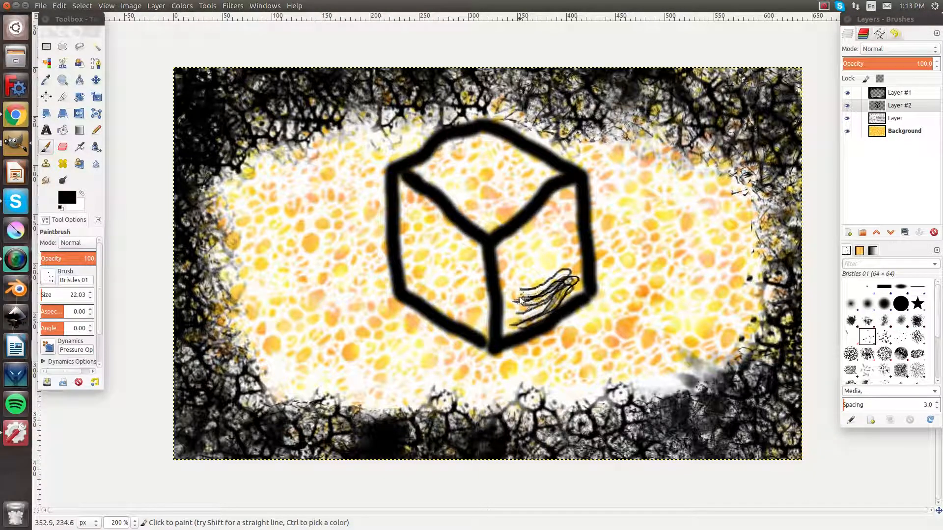
key(ctrl+z)
key(ctrl+z)
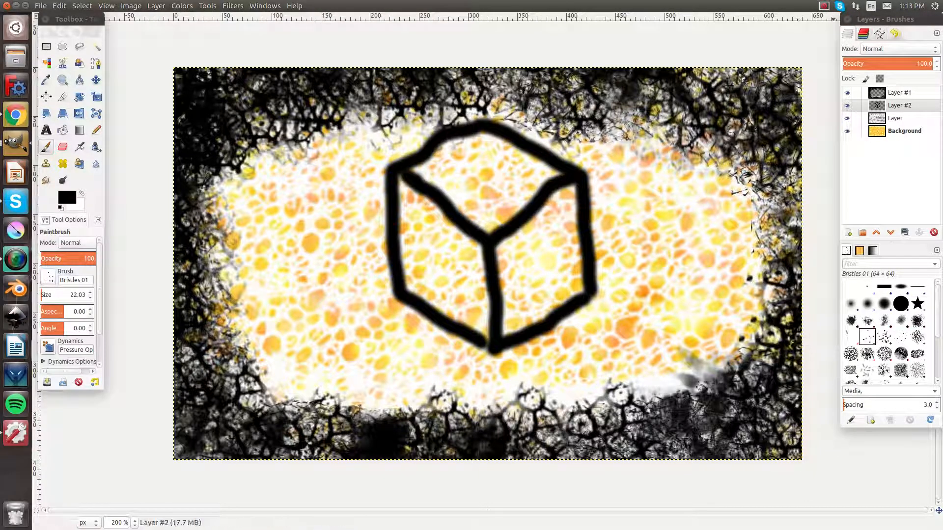
Try a Cell 02 stroke on the cube's right face, and undo it
scroll(901, 360, down, 1)
click(850, 337)
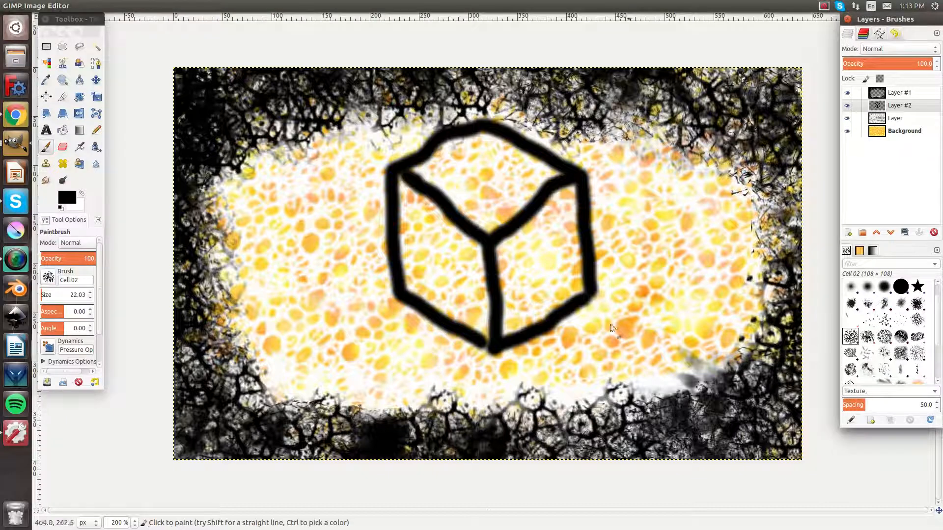
mouse_move(511, 325)
mouse_down()
mouse_move(534, 301)
mouse_move(579, 279)
mouse_up()
key(ctrl+z)
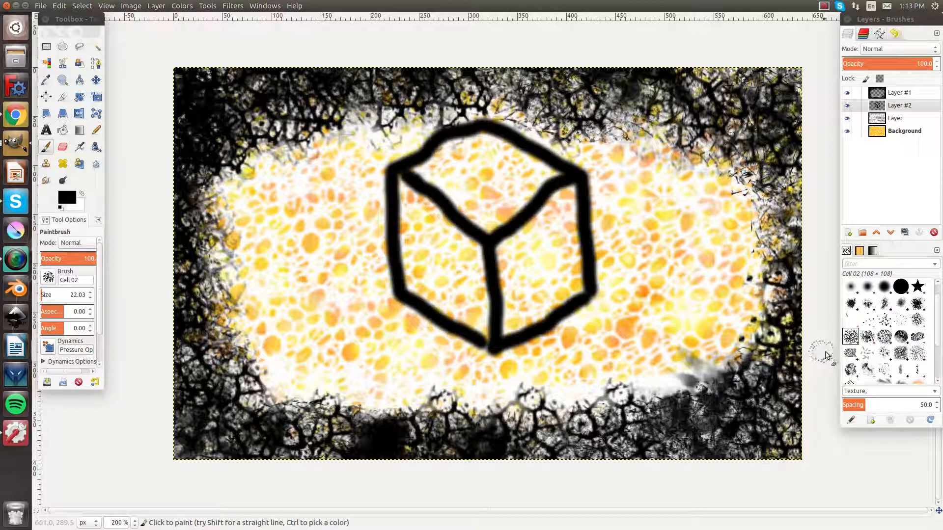
Fill the cube's three faces with the Sparks brush, and hide and show Layer #2 to check it
scroll(895, 355, down, 2)
click(916, 354)
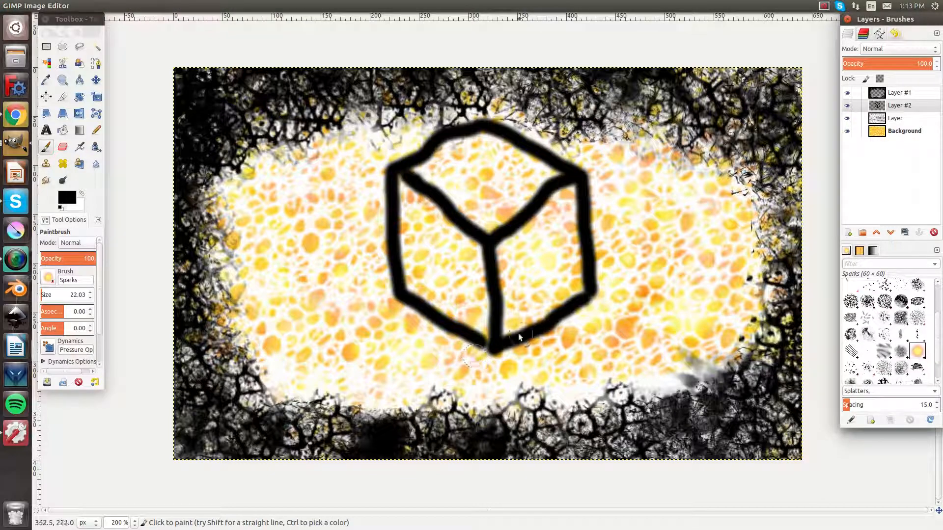
mouse_move(540, 311)
mouse_down()
mouse_move(567, 292)
mouse_move(575, 259)
mouse_move(562, 198)
mouse_move(497, 256)
mouse_move(507, 334)
mouse_move(511, 228)
mouse_move(515, 305)
mouse_move(527, 228)
mouse_move(526, 305)
mouse_move(540, 239)
mouse_move(528, 249)
mouse_move(546, 222)
mouse_move(557, 279)
mouse_move(562, 243)
mouse_move(547, 274)
mouse_move(535, 253)
mouse_move(533, 267)
mouse_move(512, 251)
mouse_up()
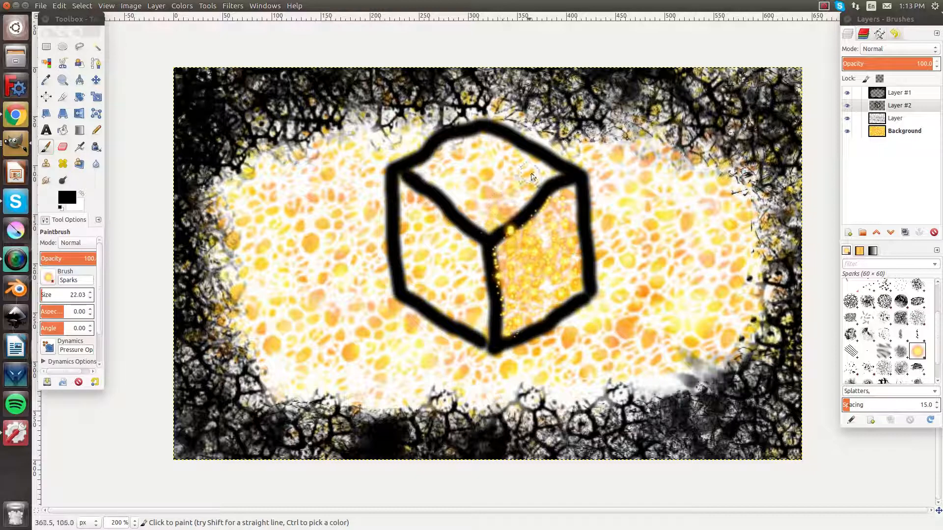
mouse_move(524, 165)
mouse_down()
mouse_move(471, 140)
mouse_move(434, 163)
mouse_move(452, 188)
mouse_move(494, 196)
mouse_move(482, 217)
mouse_move(493, 229)
mouse_move(446, 171)
mouse_move(539, 186)
mouse_move(467, 167)
mouse_move(483, 152)
mouse_move(543, 182)
mouse_up()
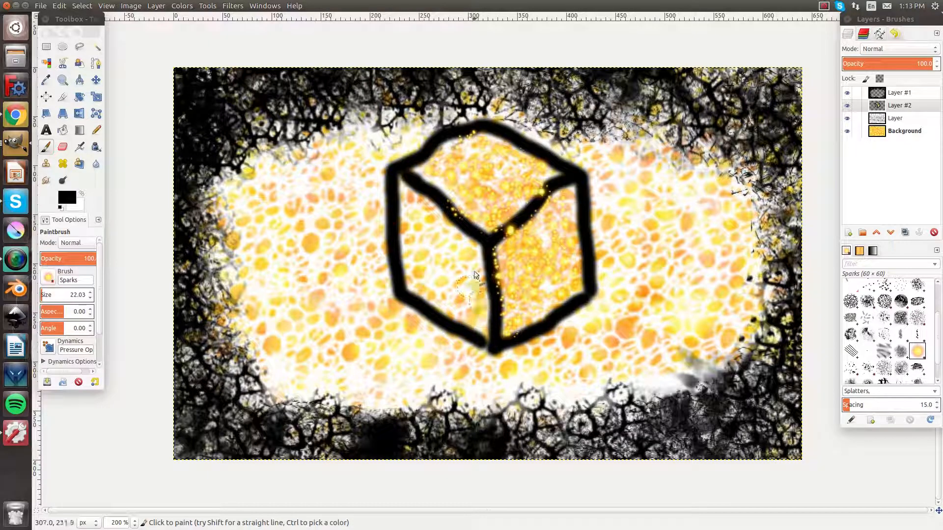
mouse_move(403, 195)
mouse_down()
mouse_move(419, 290)
mouse_move(459, 314)
mouse_move(467, 290)
mouse_move(374, 193)
mouse_move(479, 234)
mouse_move(464, 254)
mouse_up()
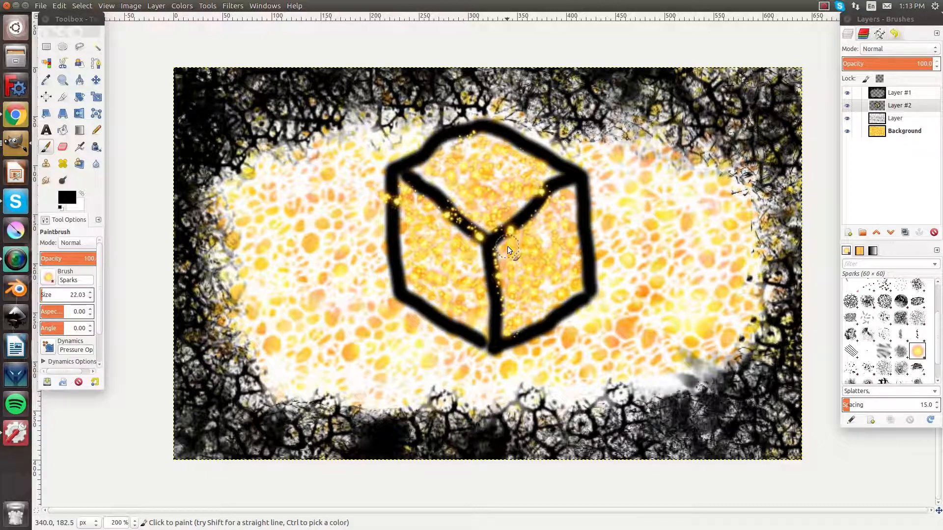
click(847, 105)
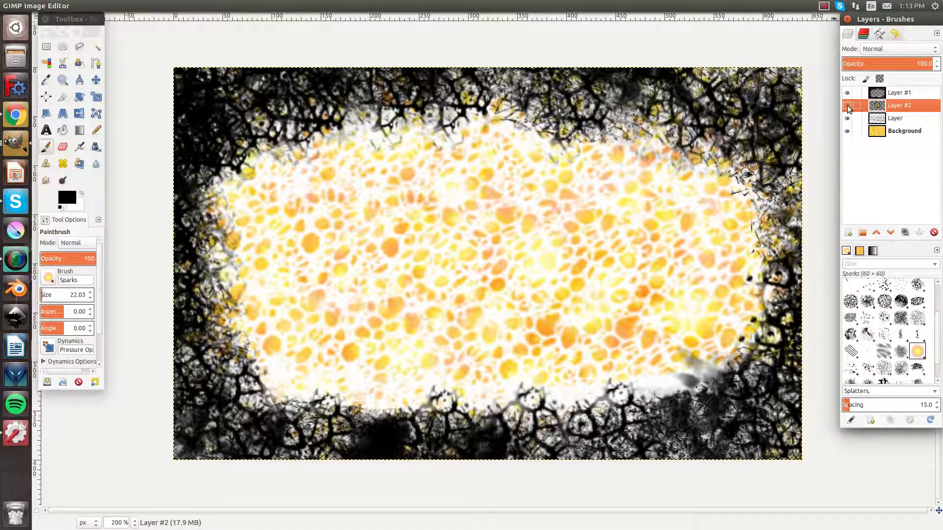
click(847, 105)
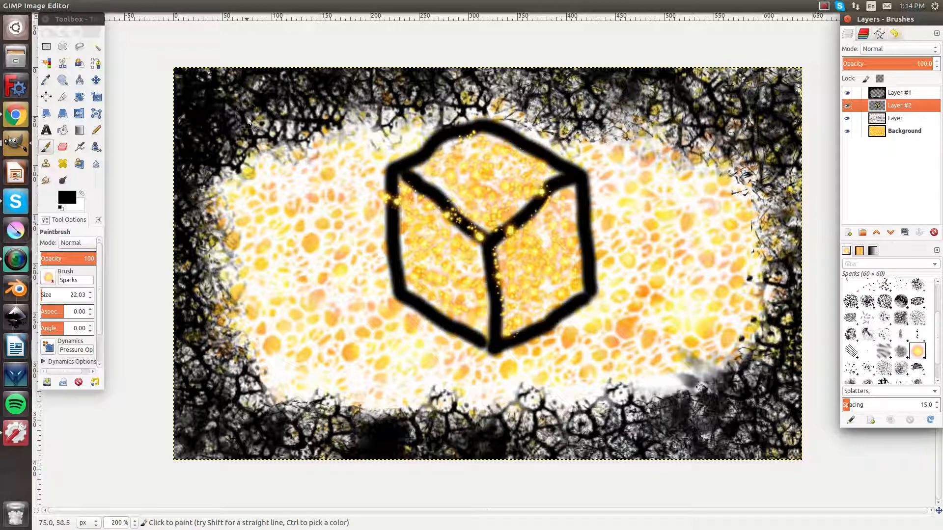
Undo the Sparks fill and the cube outline's left-side and upper back edges
key(ctrl+z)
key(ctrl+z)
key(ctrl+z)
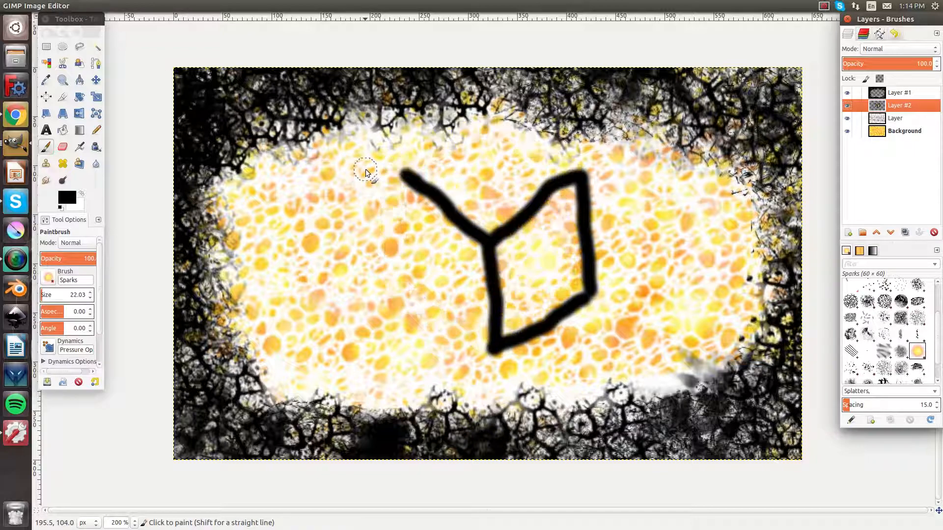
Undo all remaining cube strokes, border textures and added layers, back to the blank white Background layer
key(ctrl+z)
key(ctrl+z)
key(ctrl+z)
key(ctrl+z)
key(ctrl+z)
key(ctrl+z)
key(ctrl+z)
key(ctrl+z)
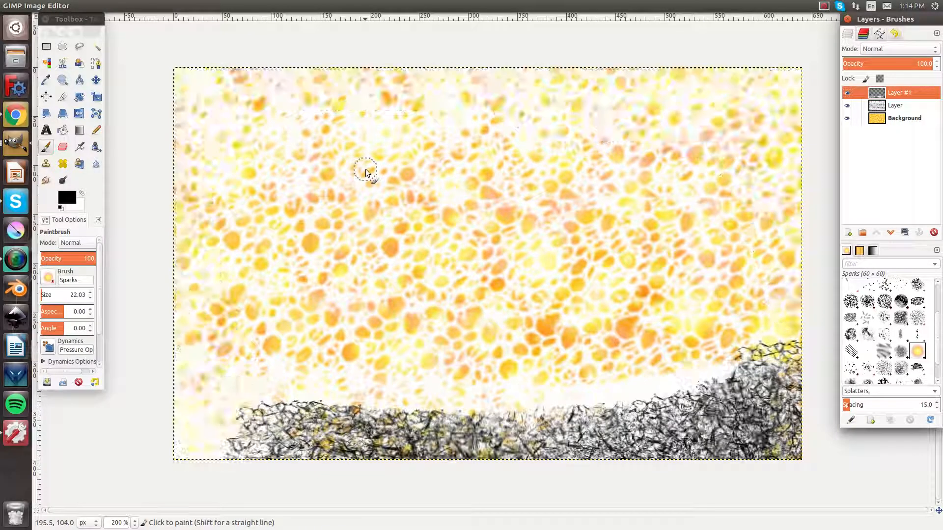
key(ctrl+z)
key(ctrl+z)
key(ctrl+z)
key(ctrl+z)
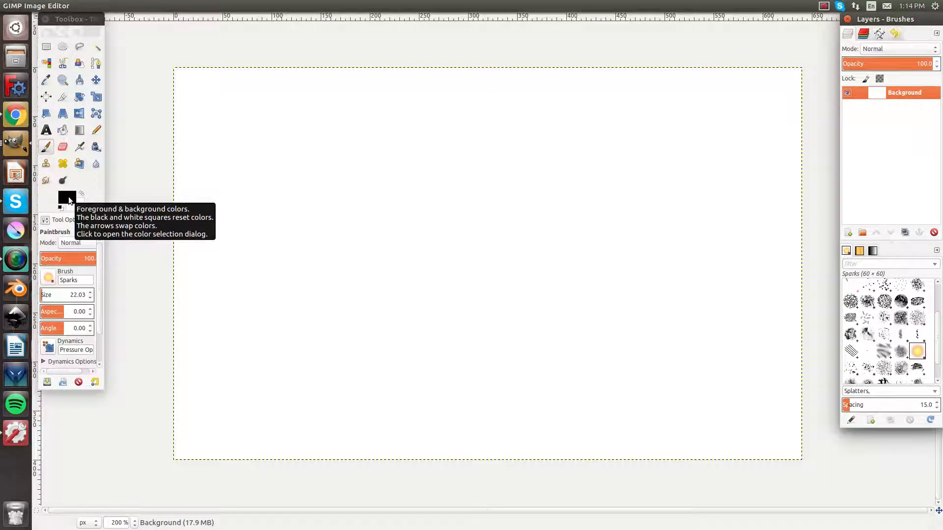
Try out several hues for the foreground color, including green, blue and red, and set it to a medium gray
click(68, 198)
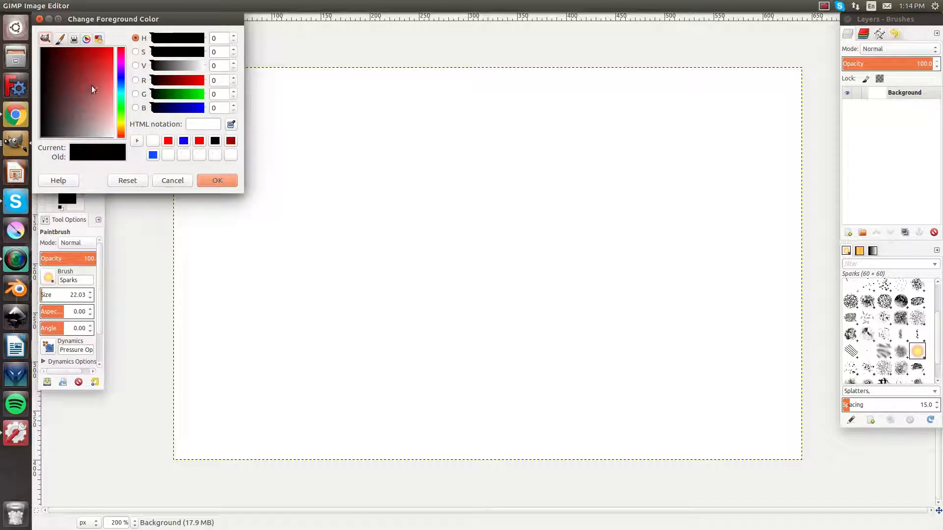
drag(95, 73, 76, 111)
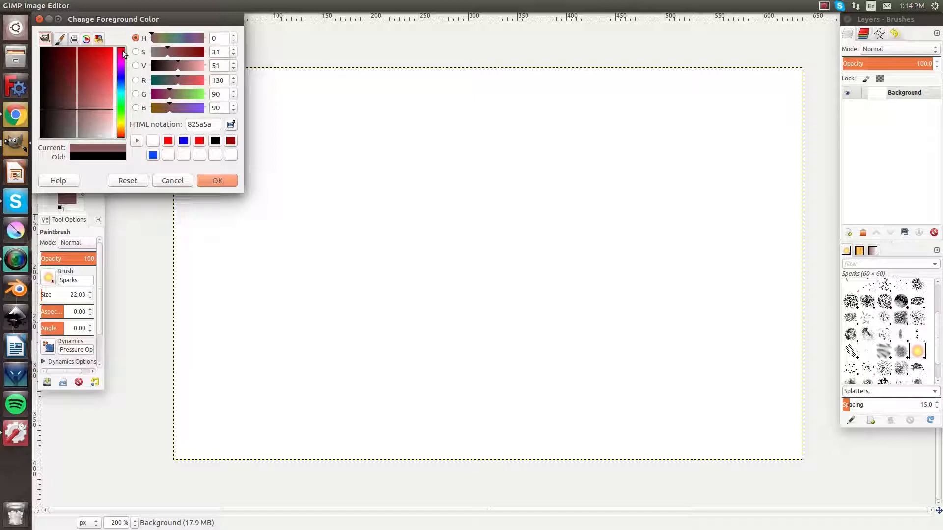
mouse_move(122, 64)
mouse_down()
mouse_move(122, 132)
mouse_move(113, 47)
mouse_up()
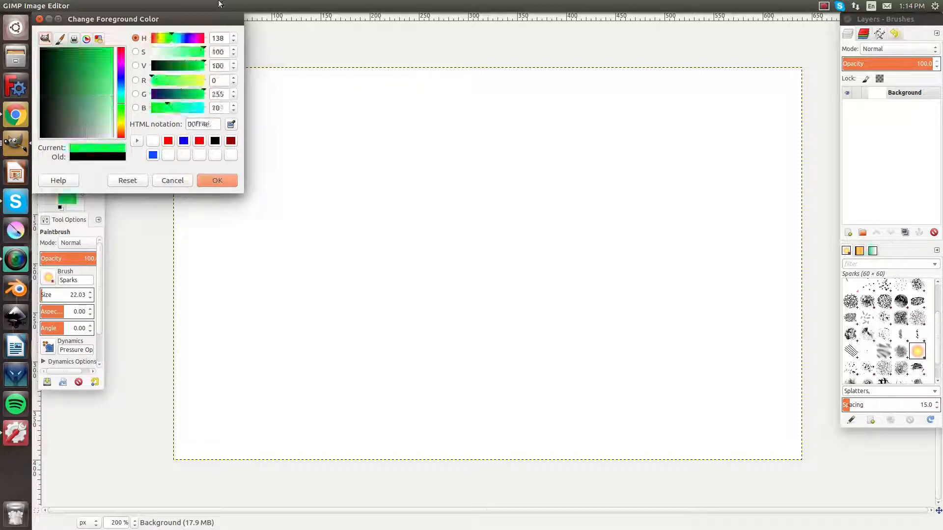
drag(122, 118, 116, 85)
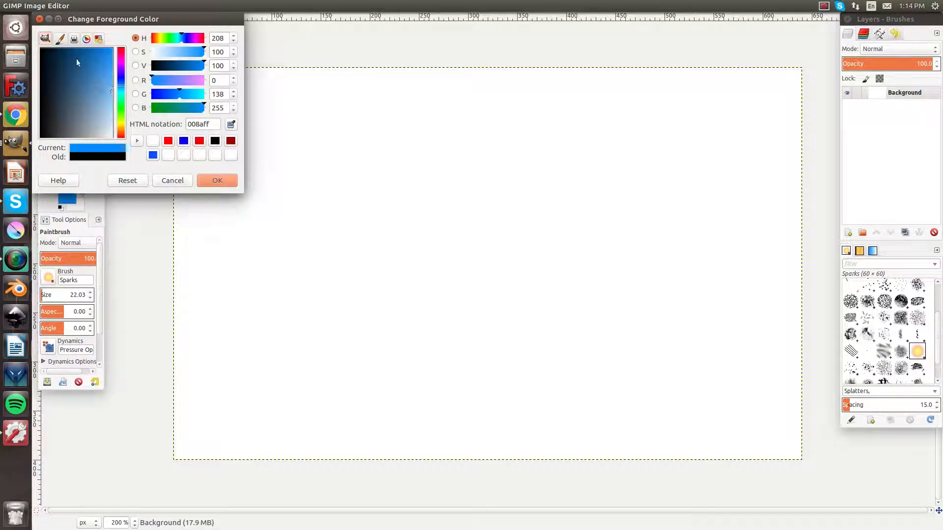
drag(86, 48, 90, 91)
drag(128, 115, 179, 6)
drag(122, 88, 129, 20)
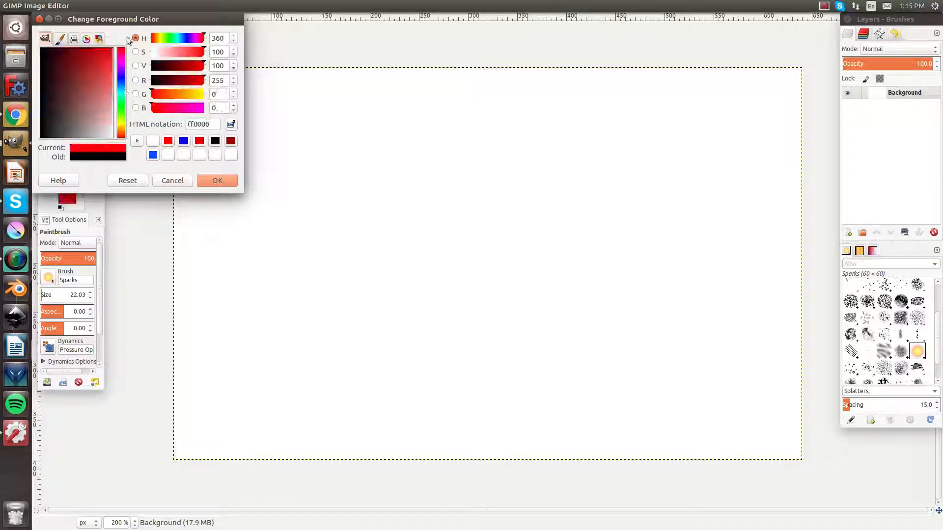
drag(97, 82, 77, 328)
click(213, 180)
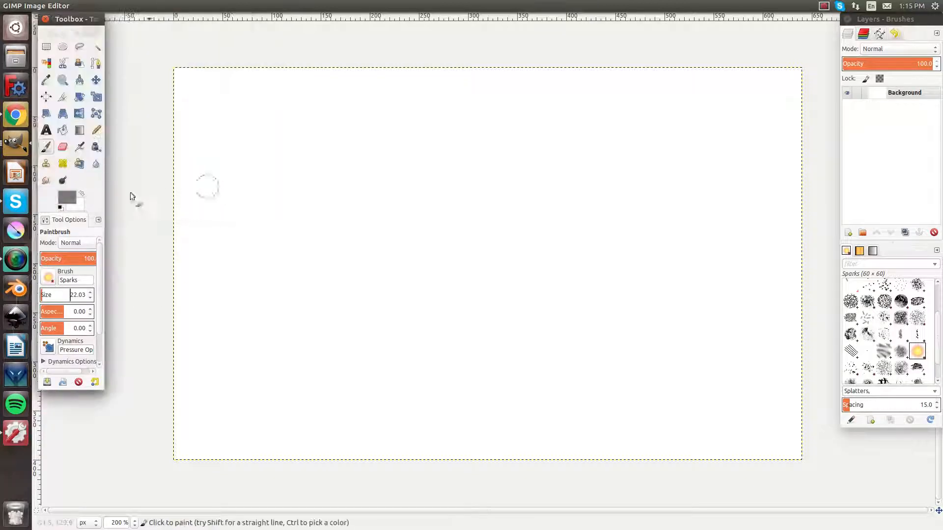
Set the background color to black (000000)
click(78, 207)
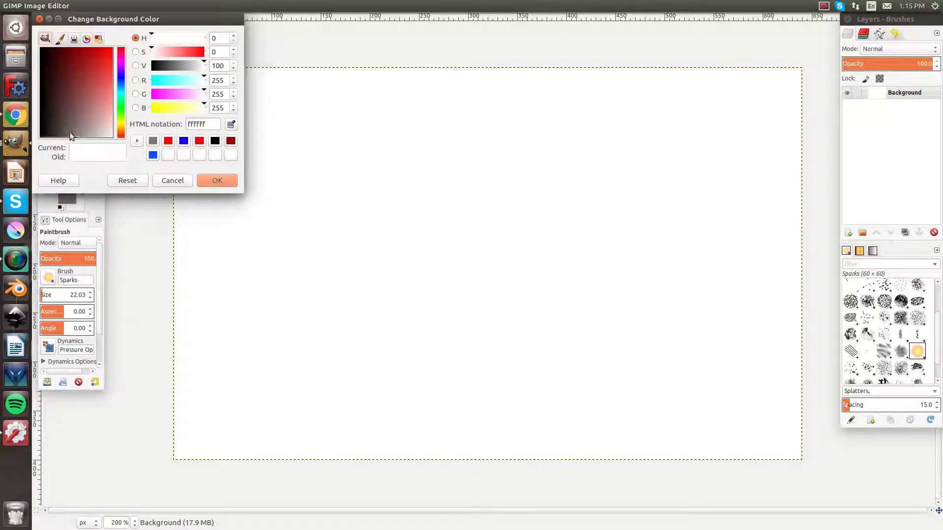
drag(61, 132, 41, 143)
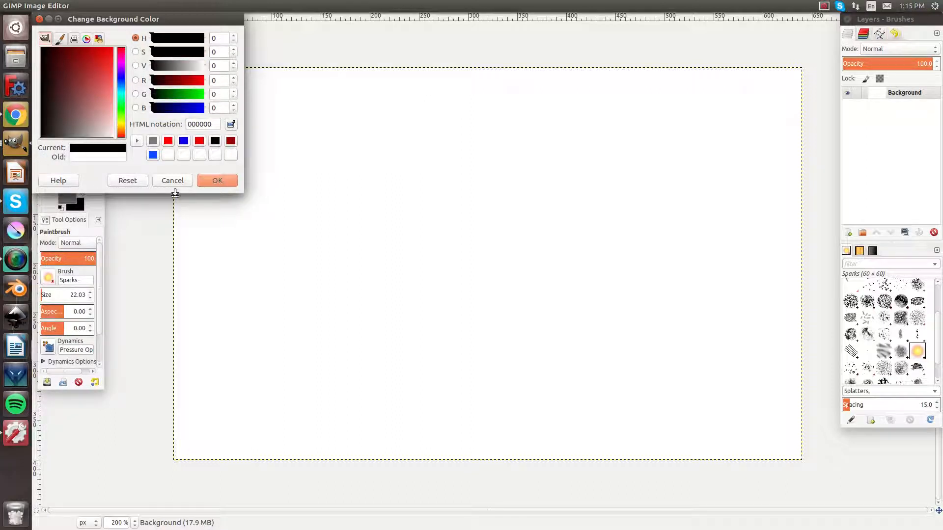
click(209, 182)
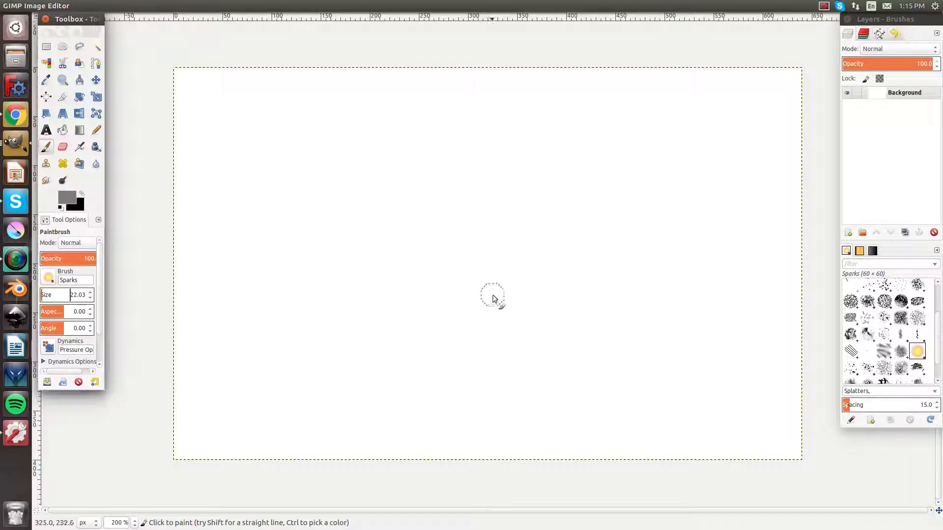
Try straight lines with the Sparks brush in the middle of the canvas, and undo them
shift+click(600, 282)
key(ctrl+z)
shift+click(473, 301)
key(ctrl+z)
Paint the cube's three inner edges as straight gray lines in a Y shape with the 2. Hardness 100 brush
click(504, 393)
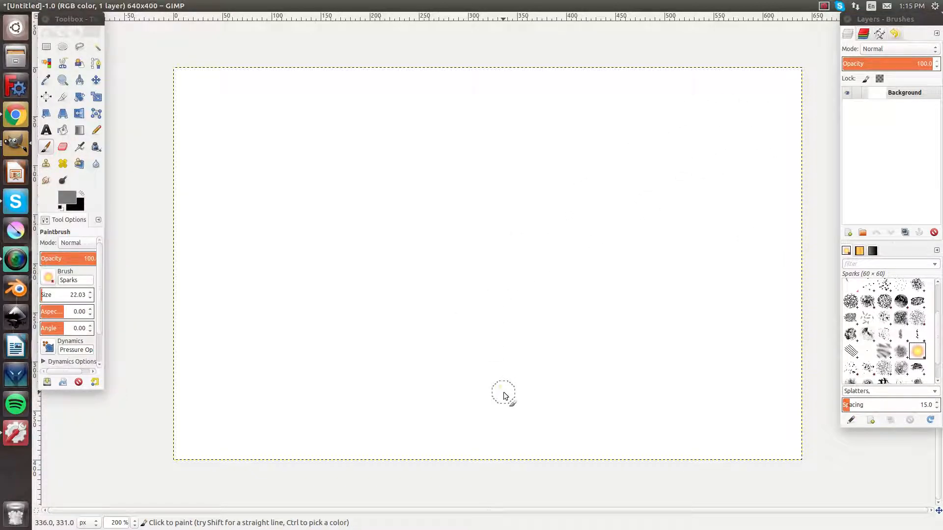
scroll(890, 325, up, 3)
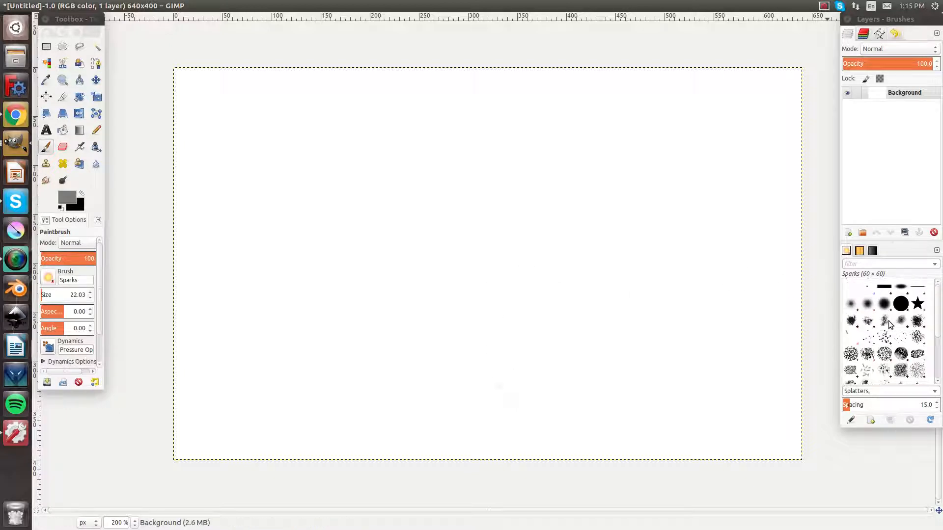
click(900, 309)
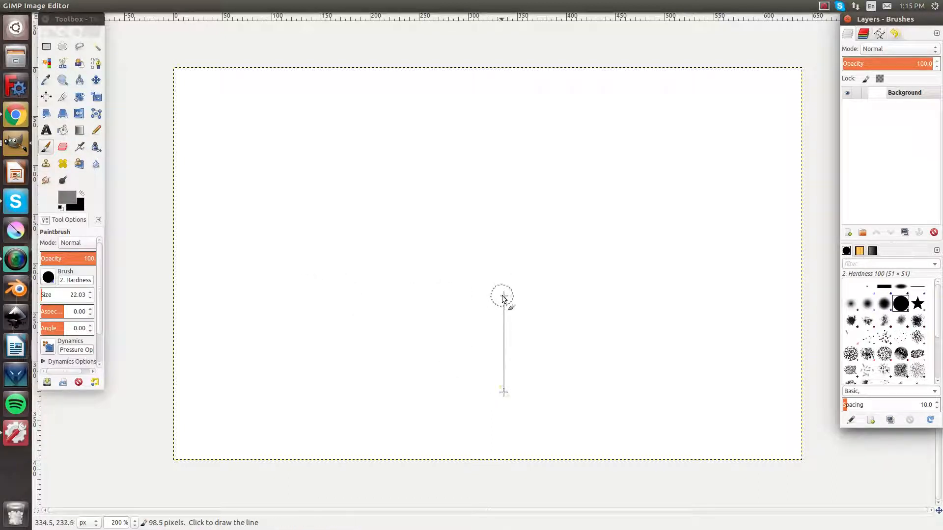
shift+click(503, 295)
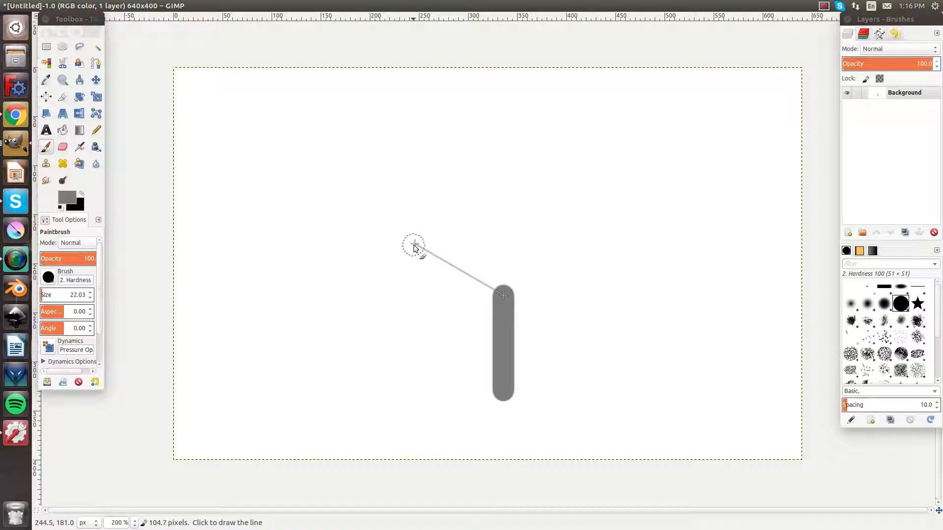
shift+click(413, 245)
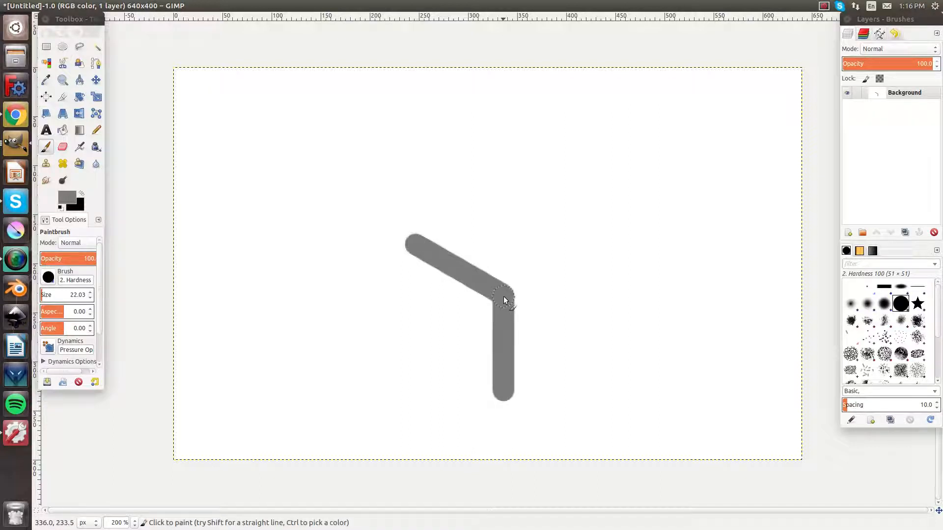
shift+click(591, 245)
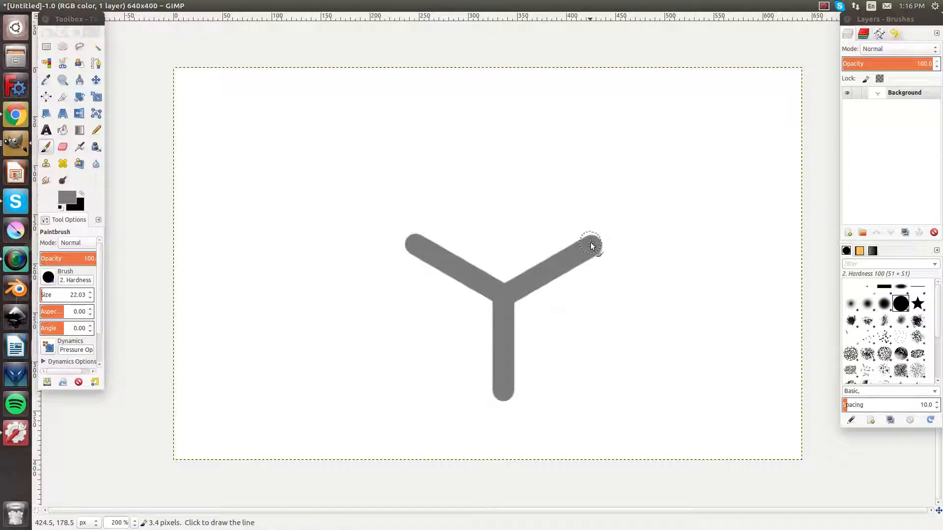
click(452, 265)
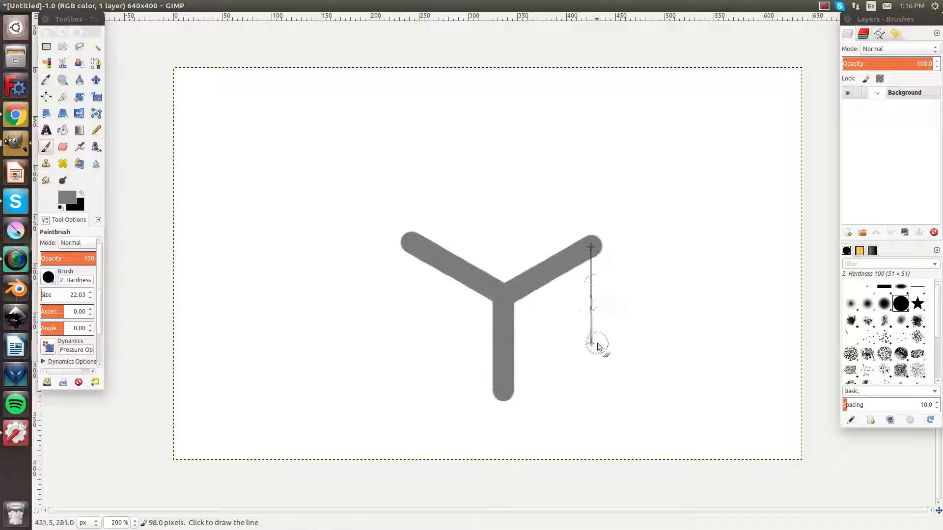
Paint the cube's right, lower and left outer edges as connected straight lines to close both side faces
shift+click(594, 346)
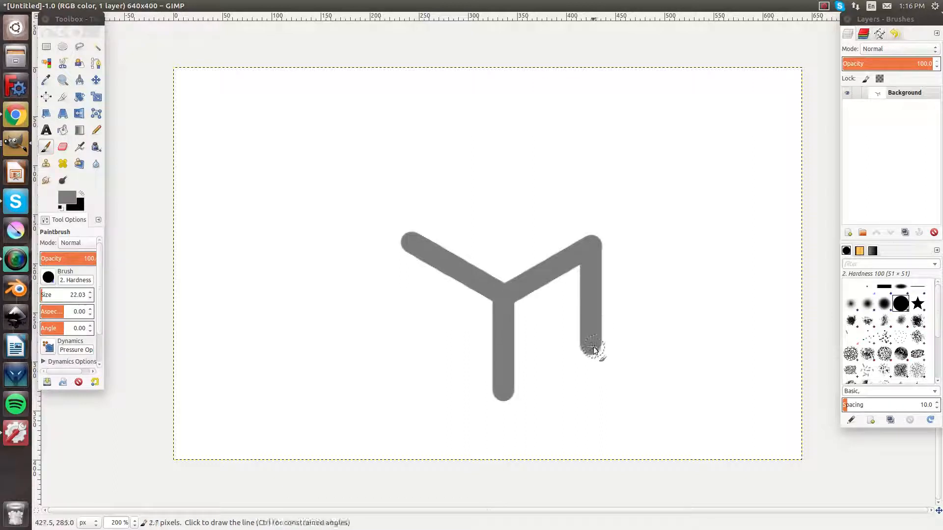
shift+click(503, 394)
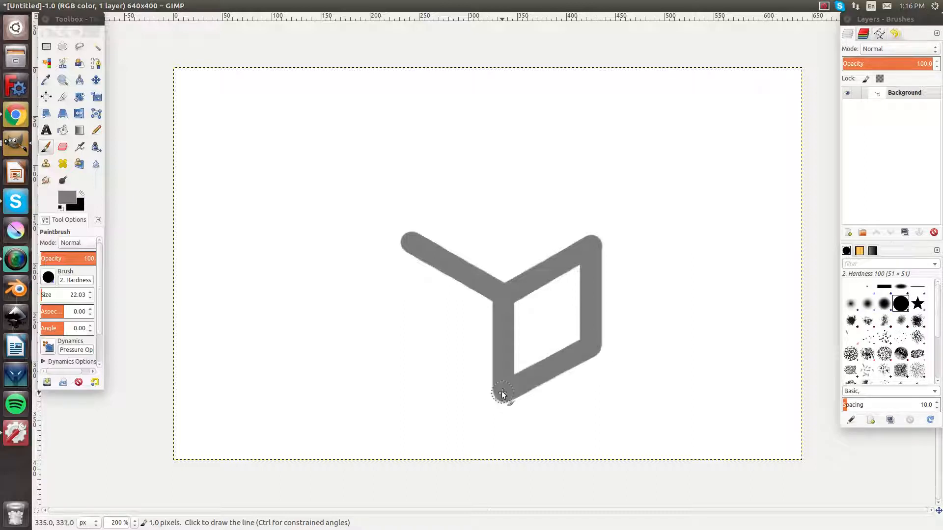
shift+click(394, 338)
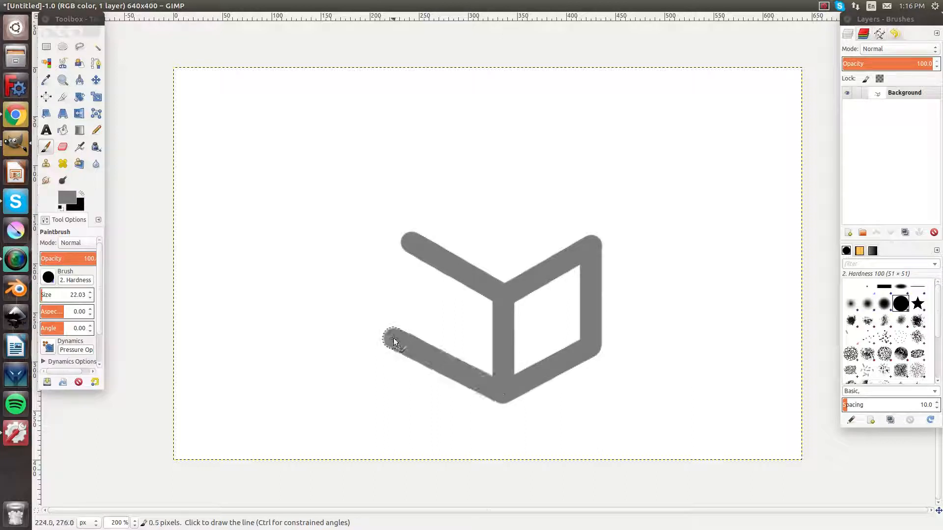
shift+click(395, 239)
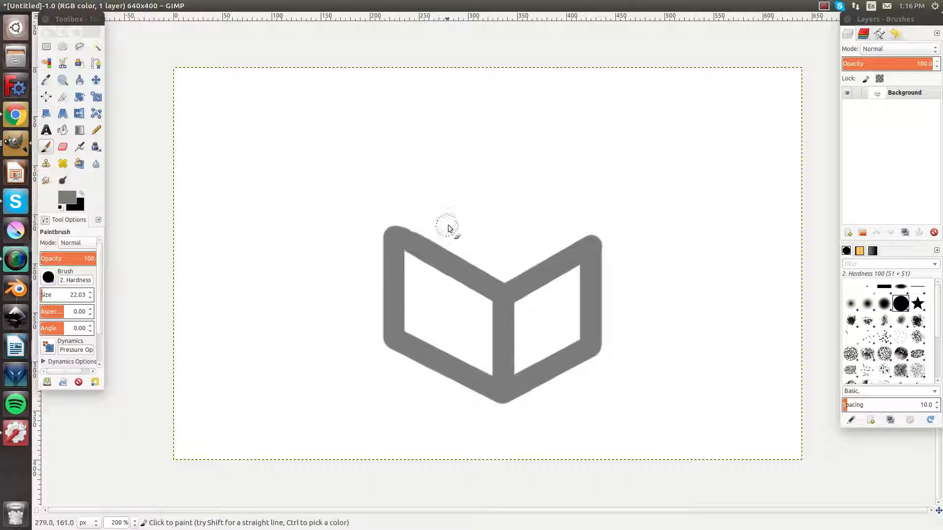
Close the cube's top face with two straight back edges
click(589, 251)
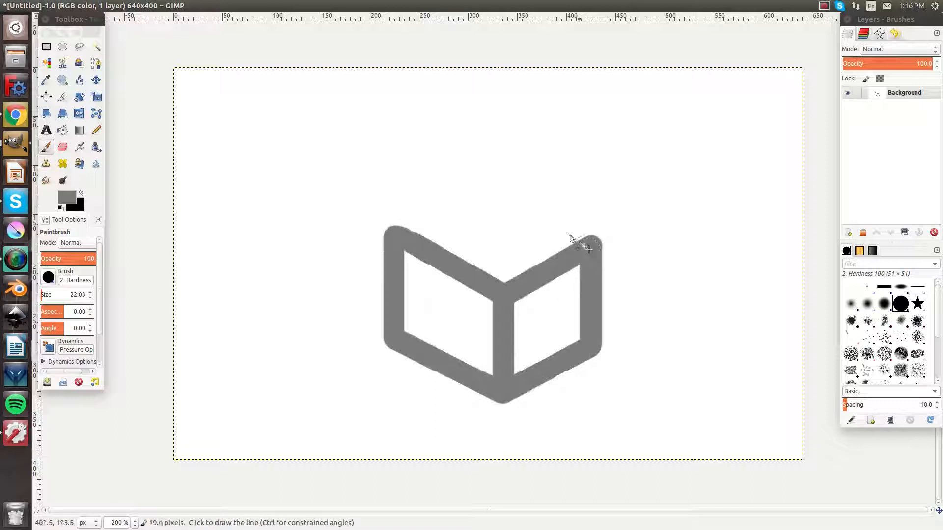
shift+click(499, 190)
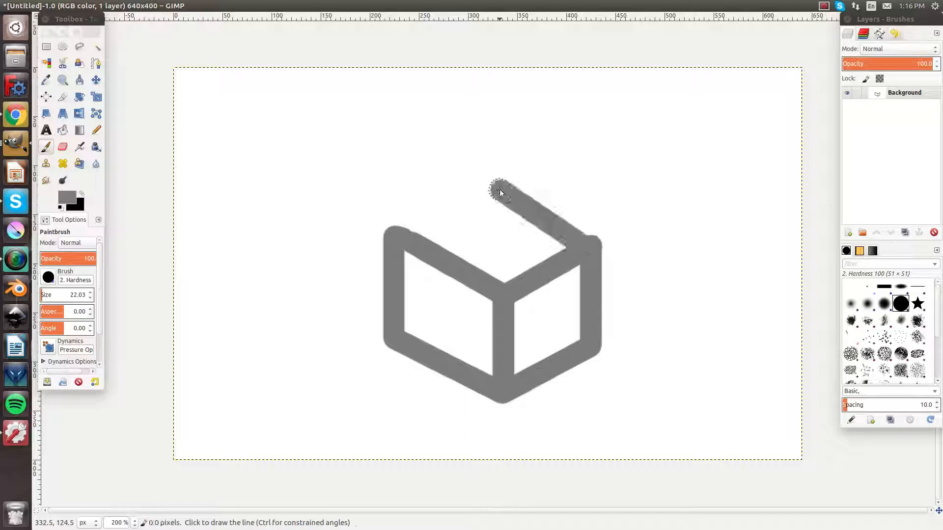
shift+click(395, 236)
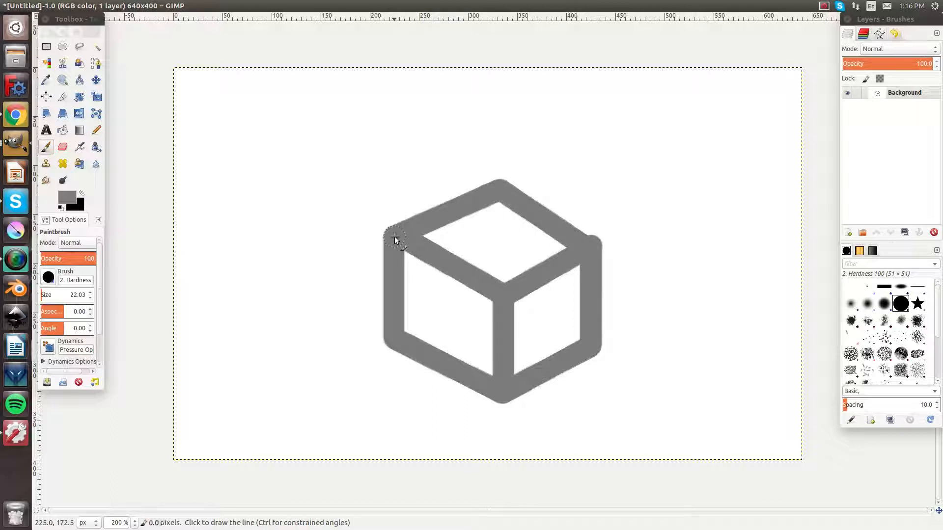
Swap the foreground and background colors, and fill the cube's left face with black brush strokes
click(82, 193)
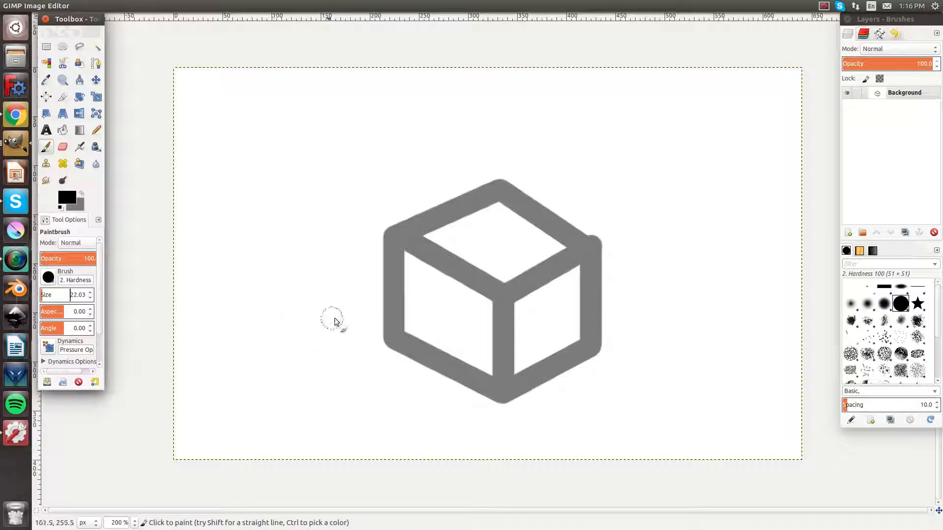
mouse_move(416, 328)
mouse_down()
mouse_move(415, 269)
mouse_move(479, 307)
mouse_up()
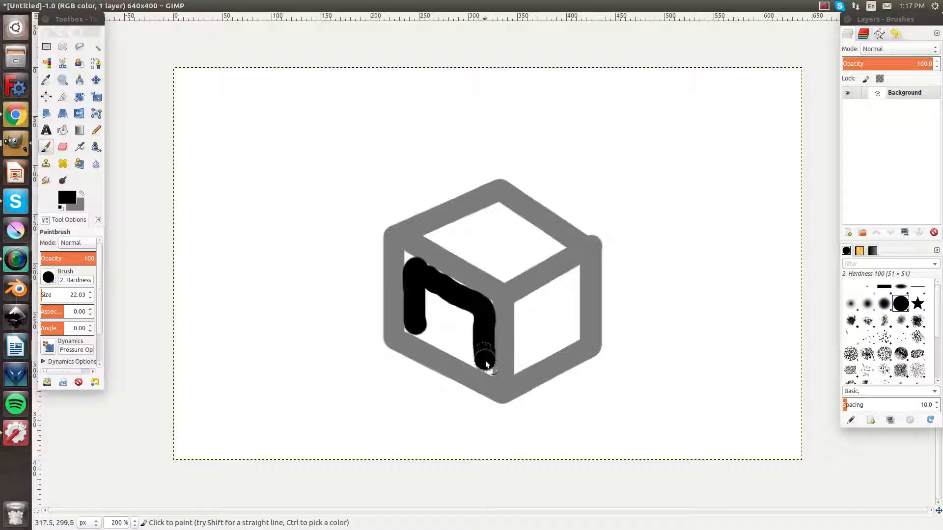
mouse_move(437, 329)
mouse_down()
mouse_move(471, 345)
mouse_move(430, 320)
mouse_move(437, 283)
mouse_move(472, 318)
mouse_up()
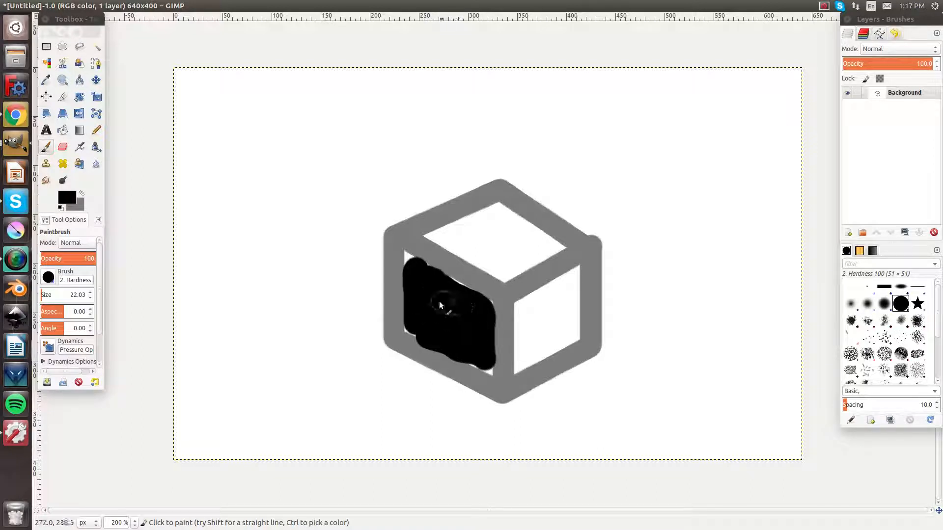
Undo the black fill and the cube's upper back, left and lower-left edges
key(ctrl+z)
key(ctrl+z)
key(ctrl+z)
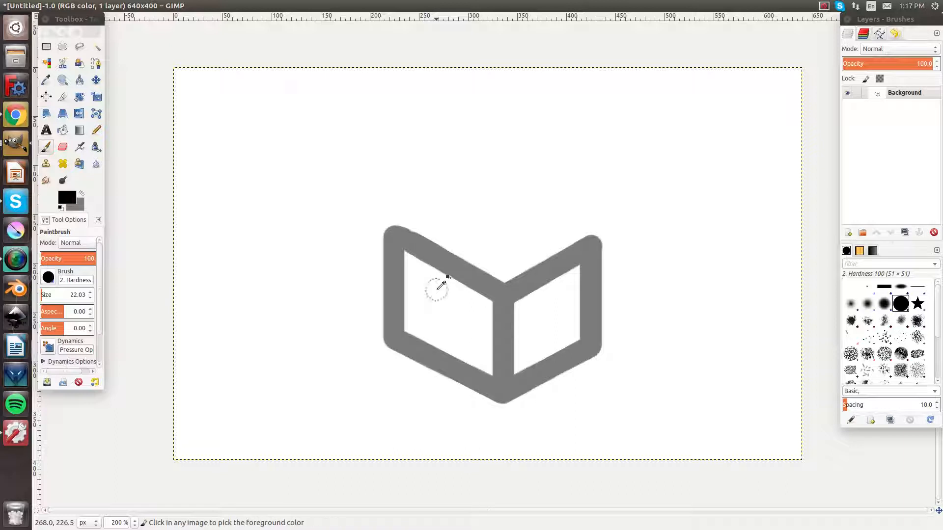
key(ctrl+z)
key(ctrl+z)
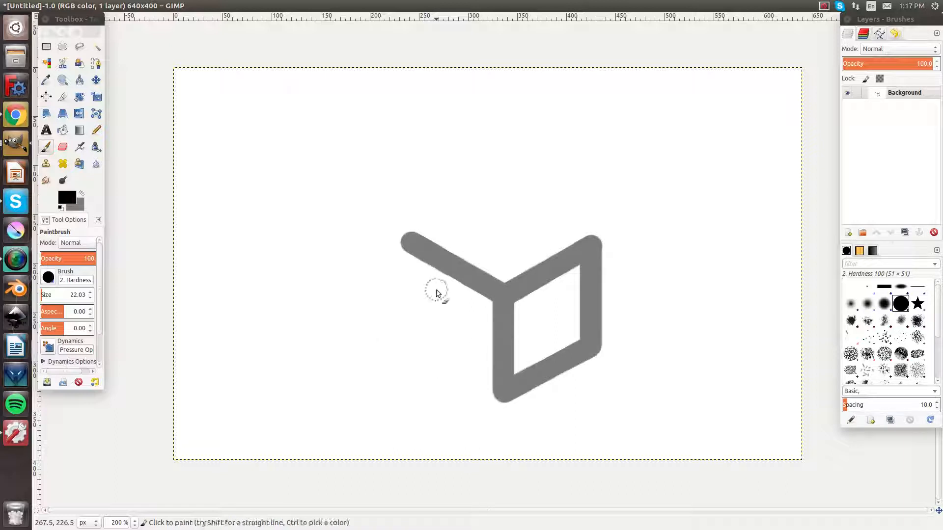
Redo the cube's outline strokes until all its edges are restored
key(ctrl+y)
key(ctrl+y)
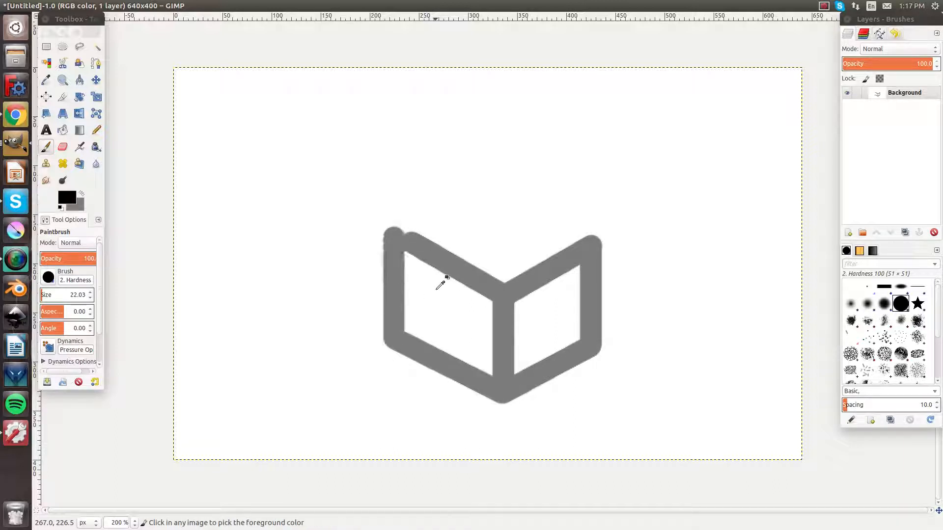
key(ctrl+y)
key(ctrl+y)
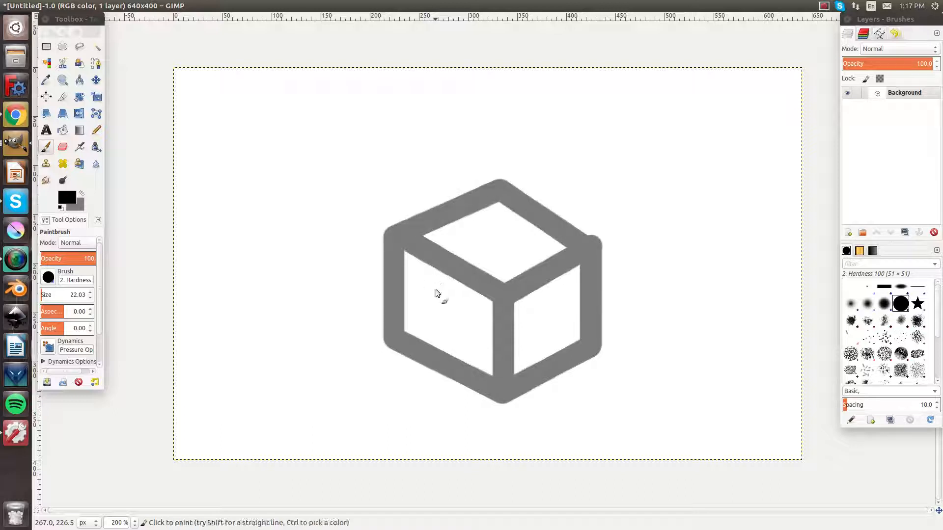
Look up the Undo and Redo commands and their shortcuts among the editing commands
mouse_move(160, 3)
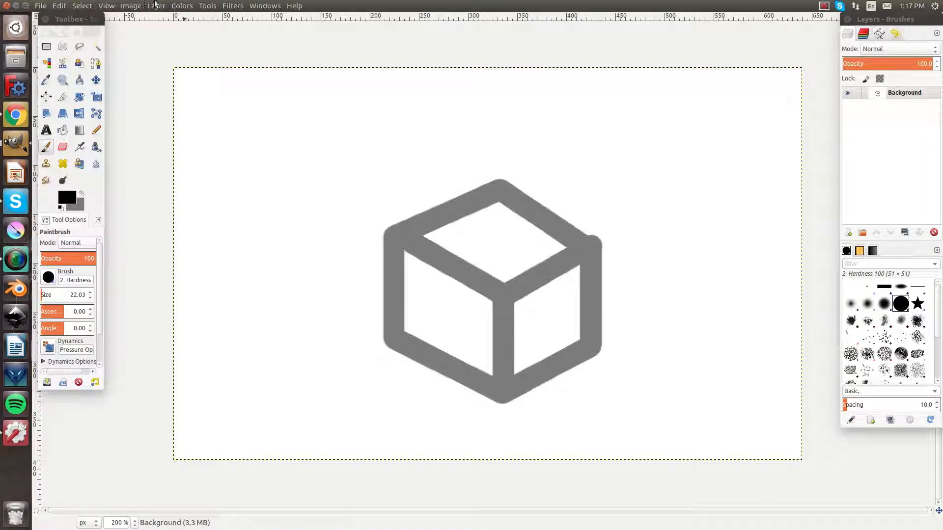
click(60, 5)
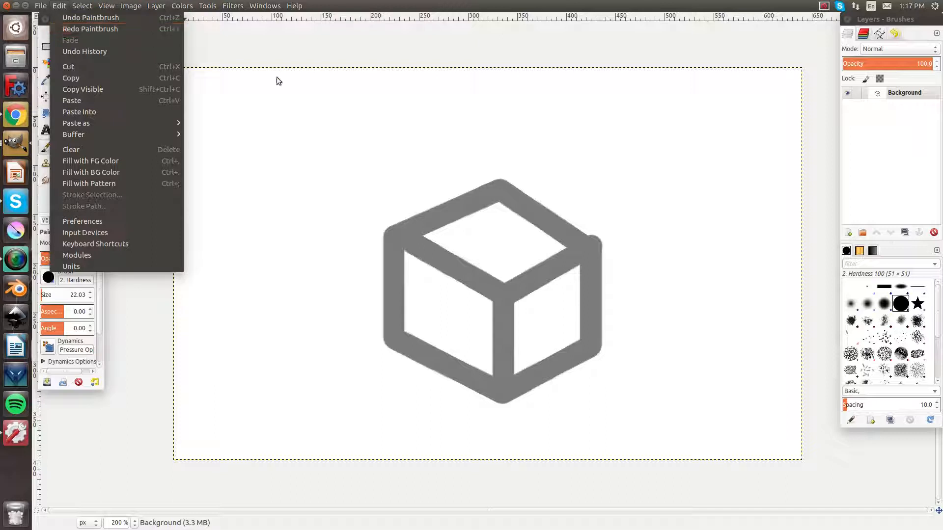
click(328, 154)
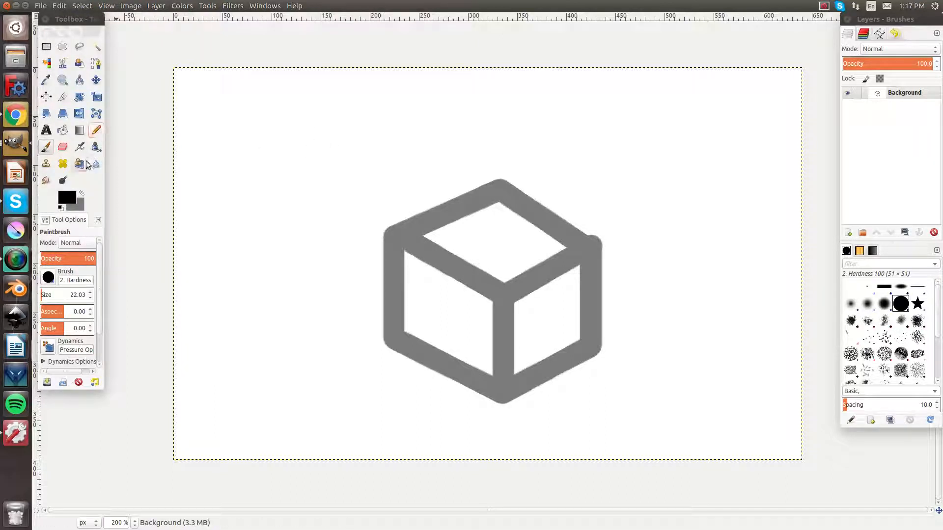
Try the Airbrush with black strokes: a narrow loop beside the cube and a long diagonal line across the canvas
click(79, 147)
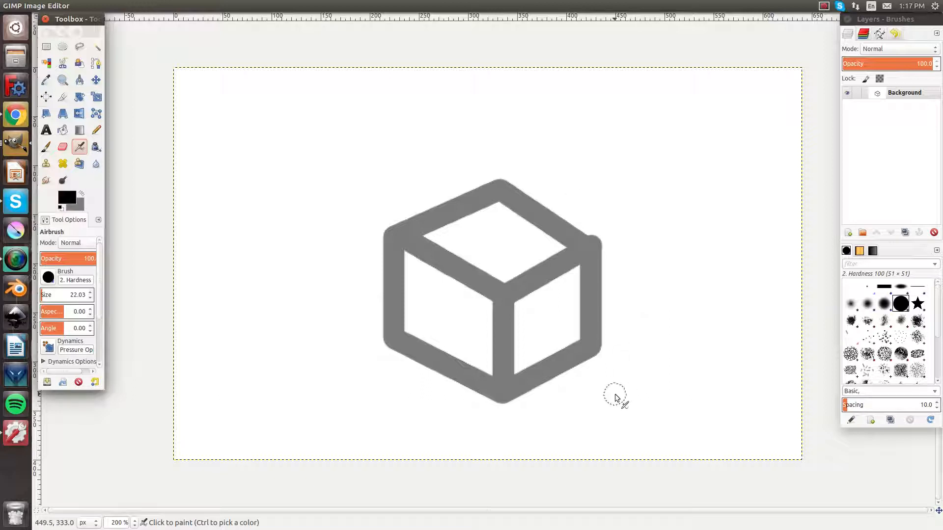
mouse_move(617, 398)
mouse_down()
mouse_move(646, 369)
mouse_move(657, 290)
mouse_up()
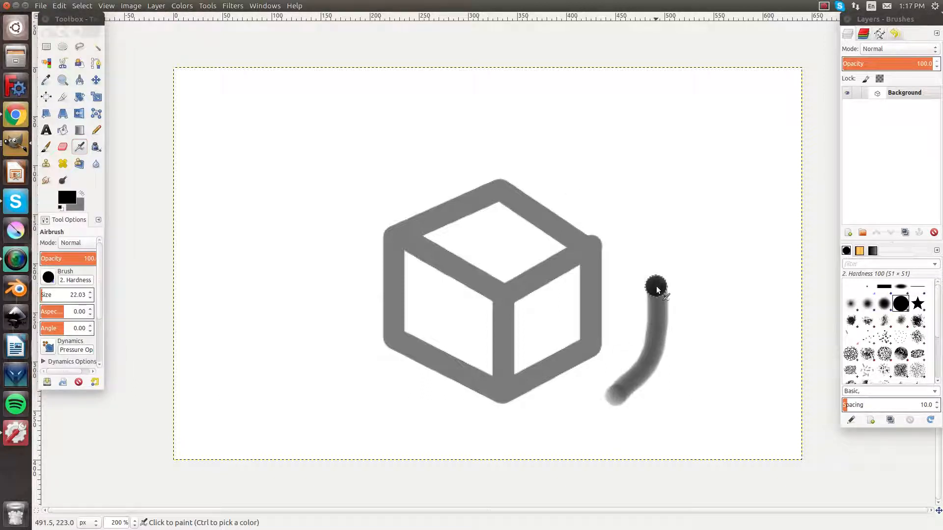
mouse_move(657, 290)
mouse_down()
mouse_move(672, 230)
mouse_move(652, 212)
mouse_move(625, 246)
mouse_move(635, 325)
mouse_move(621, 399)
mouse_up()
drag(227, 326, 810, 73)
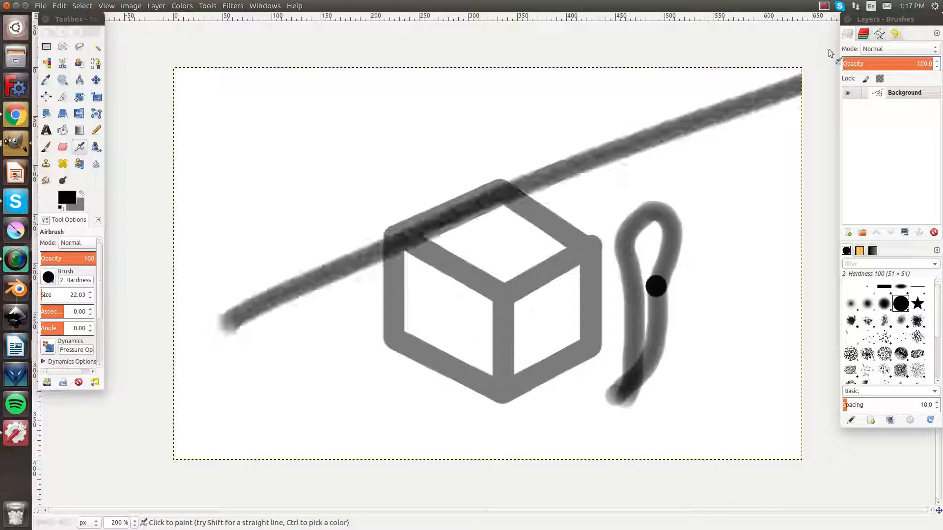
drag(223, 270, 253, 259)
Undo the airbrush strokes and all of the cube's outline strokes, back to a blank canvas
key(ctrl+z)
key(ctrl+z)
key(ctrl+z)
key(ctrl+z)
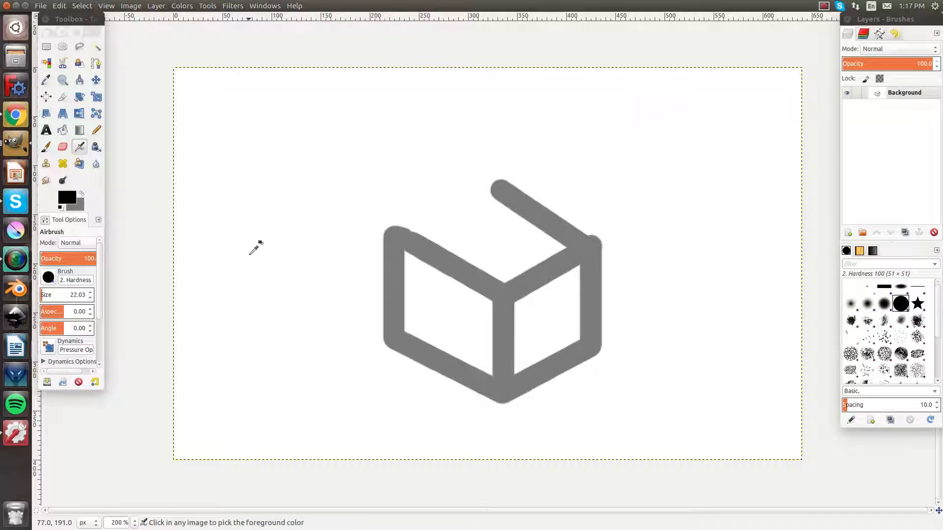
key(ctrl+z)
key(ctrl+z)
key(ctrl+z)
key(ctrl+z)
key(ctrl+z)
key(ctrl+z)
key(ctrl+z)
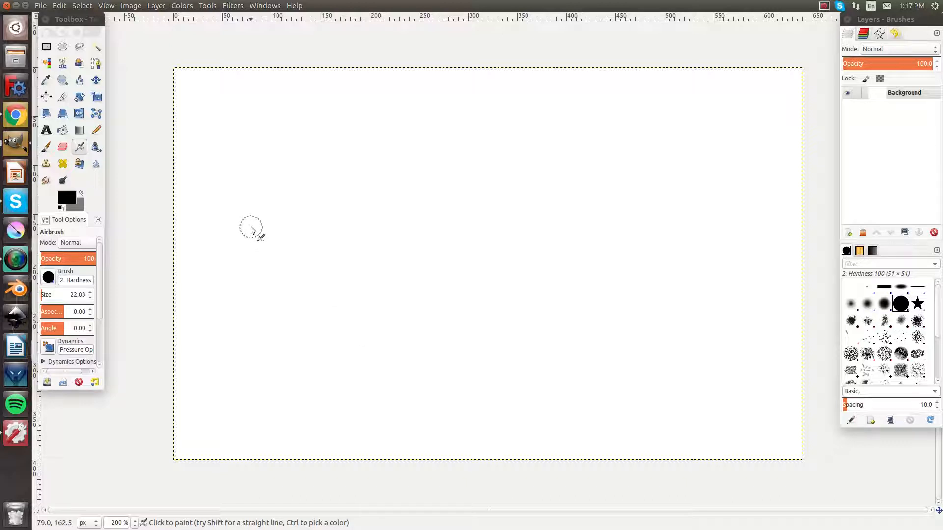
Try short airbrush strokes with the Hardness 100 and Hardness 075 brushes, undoing the test strokes
click(265, 224)
mouse_move(283, 214)
mouse_down()
mouse_move(309, 223)
mouse_move(311, 208)
mouse_up()
key(ctrl+z)
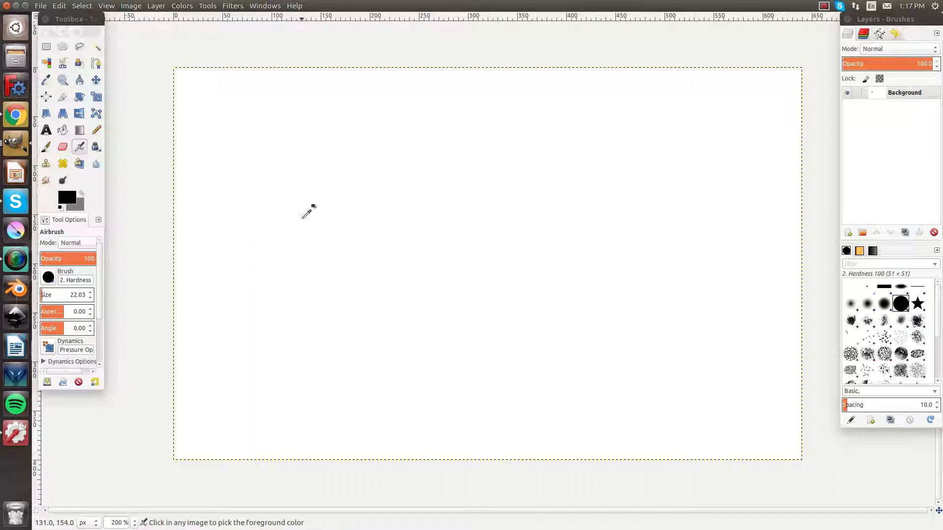
click(884, 304)
mouse_move(459, 300)
mouse_down()
mouse_move(551, 296)
mouse_move(649, 266)
mouse_up()
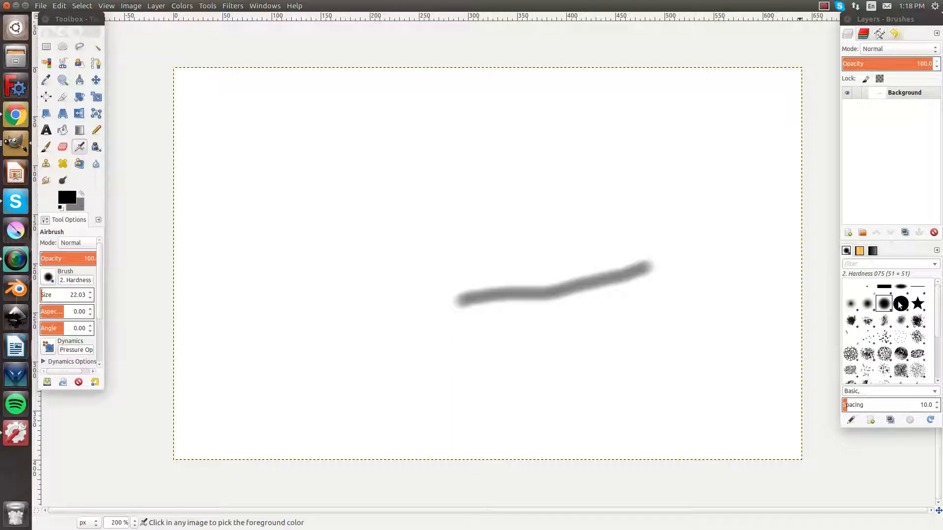
key(ctrl+z)
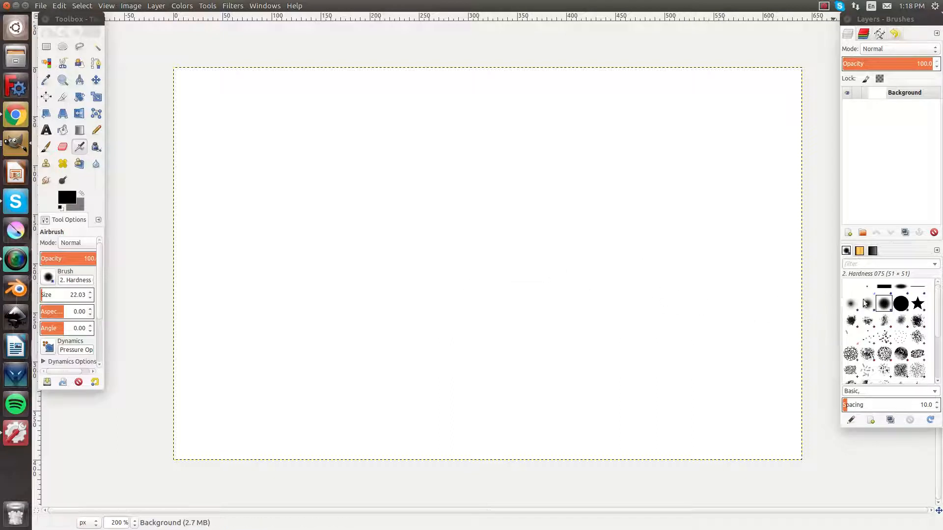
Airbrush a wavy closed loop with the Hardness 050 brush, and darken its outline with the Hardness 025 brush
click(867, 304)
mouse_move(598, 240)
mouse_down()
mouse_move(595, 295)
mouse_move(565, 304)
mouse_move(538, 336)
mouse_move(554, 353)
mouse_move(615, 302)
mouse_move(618, 263)
mouse_move(611, 246)
mouse_move(600, 256)
mouse_up()
drag(594, 314, 589, 322)
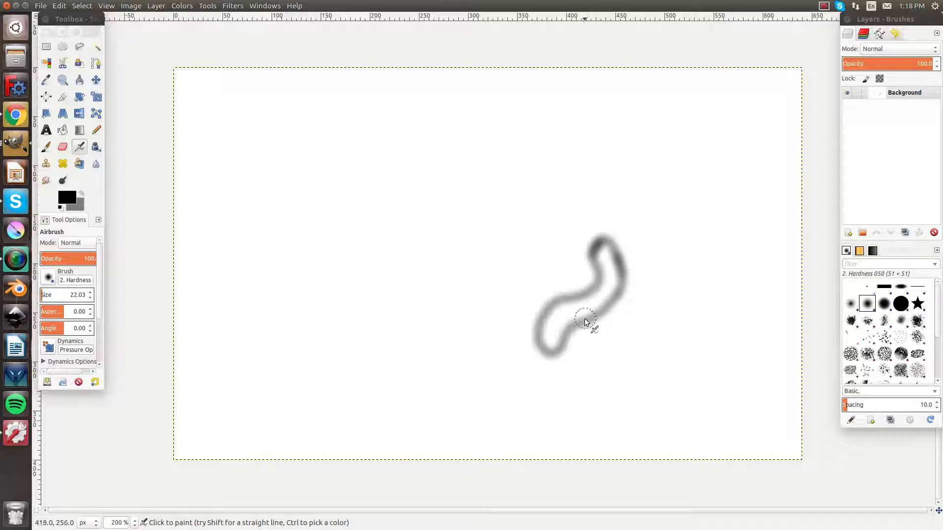
click(850, 303)
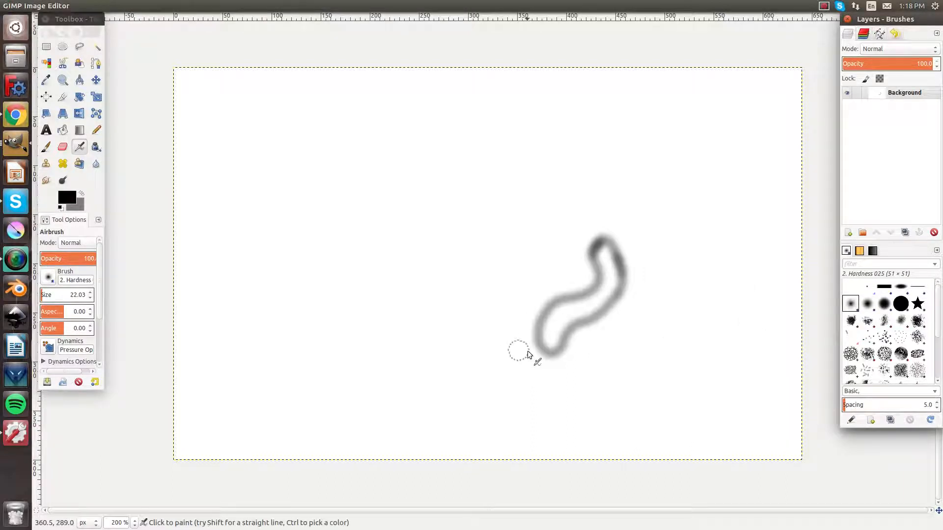
drag(545, 343, 548, 332)
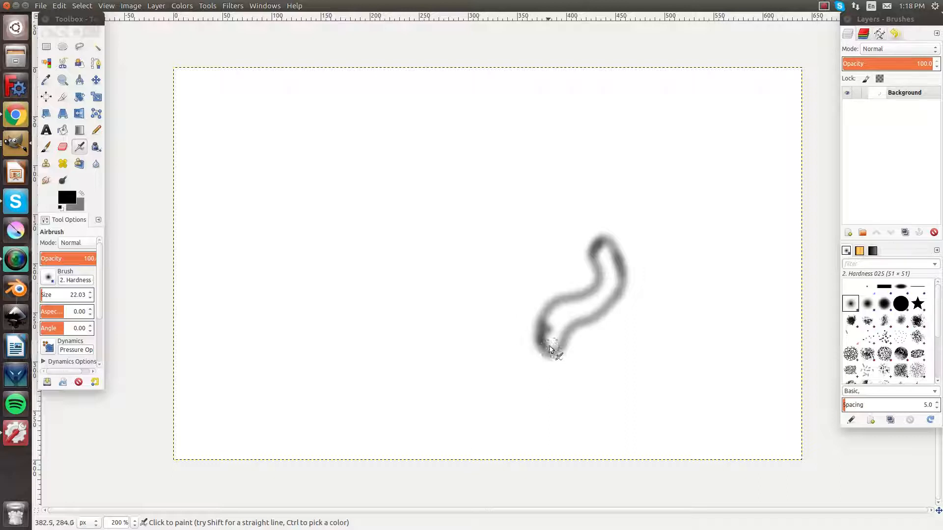
mouse_move(549, 343)
mouse_down()
mouse_move(616, 291)
mouse_move(618, 265)
mouse_move(603, 242)
mouse_move(591, 249)
mouse_move(591, 289)
mouse_move(546, 318)
mouse_move(546, 342)
mouse_move(577, 338)
mouse_up()
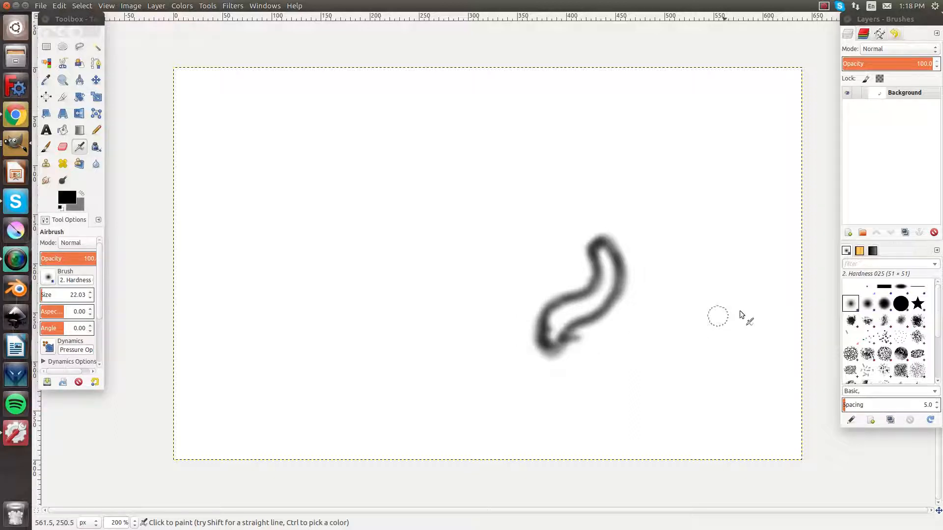
Thicken the wavy loop using the Hardness 075 brush, and undo all of the loop's airbrush strokes
click(884, 304)
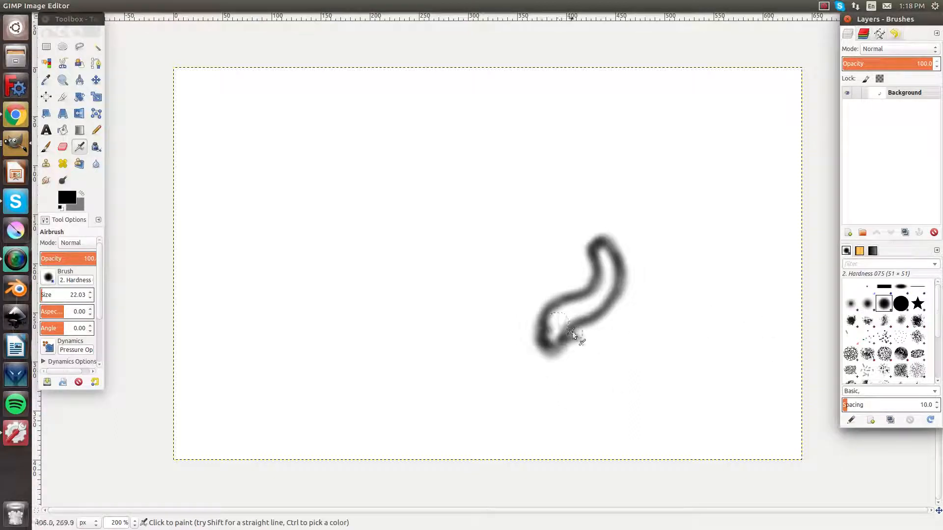
drag(571, 330, 617, 298)
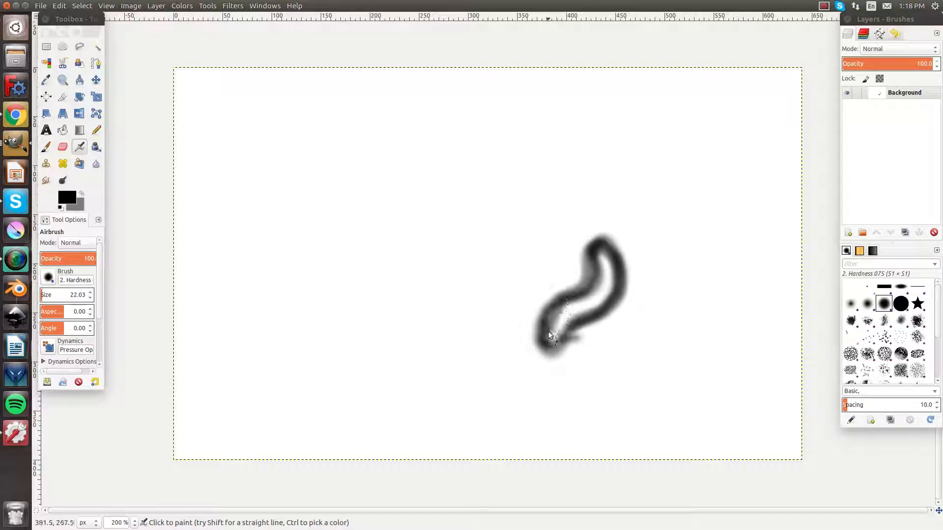
key(ctrl+z)
key(ctrl+z)
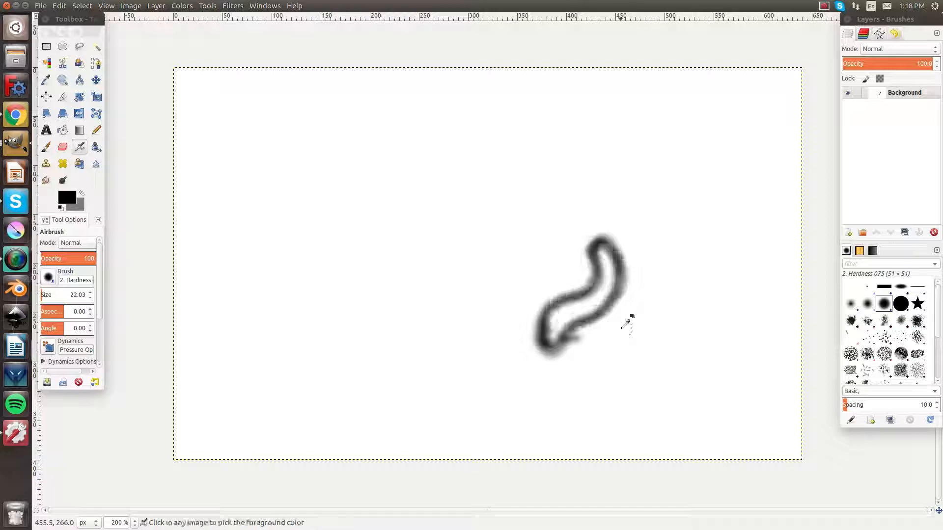
key(ctrl+z)
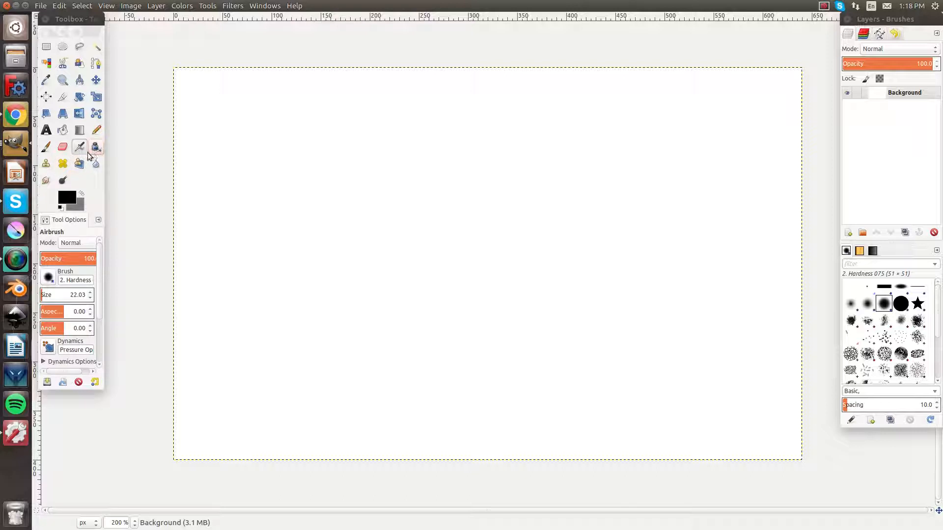
Set up the Paintbrush with the z Pepper brush at size 211.32
click(44, 163)
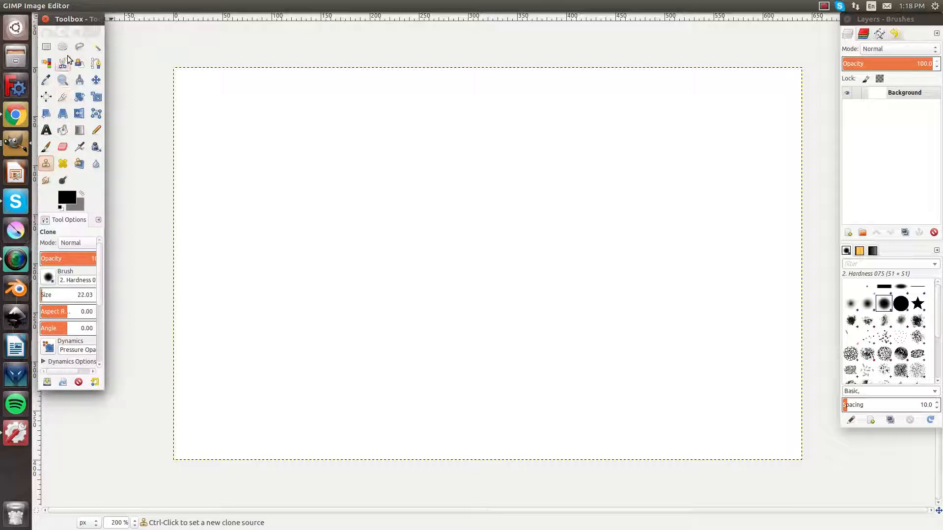
click(46, 148)
scroll(926, 333, down, 3)
click(901, 376)
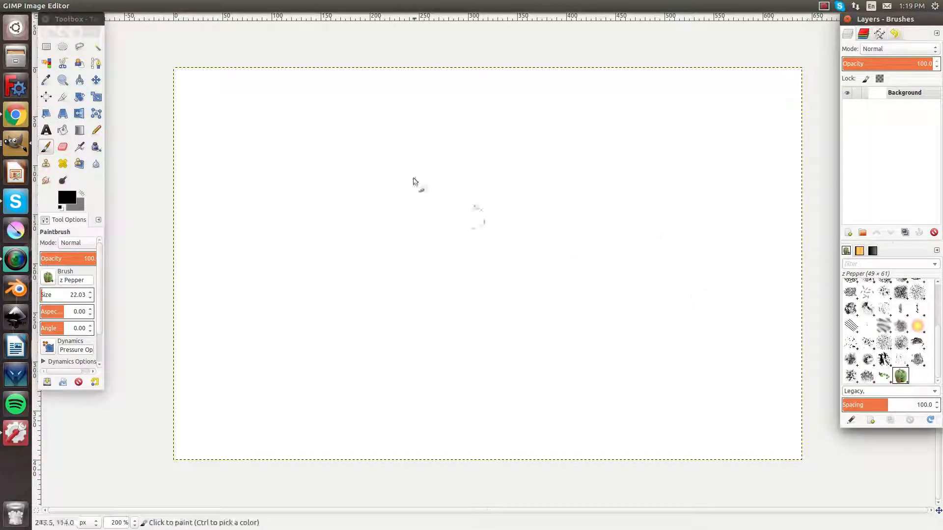
drag(42, 294, 54, 295)
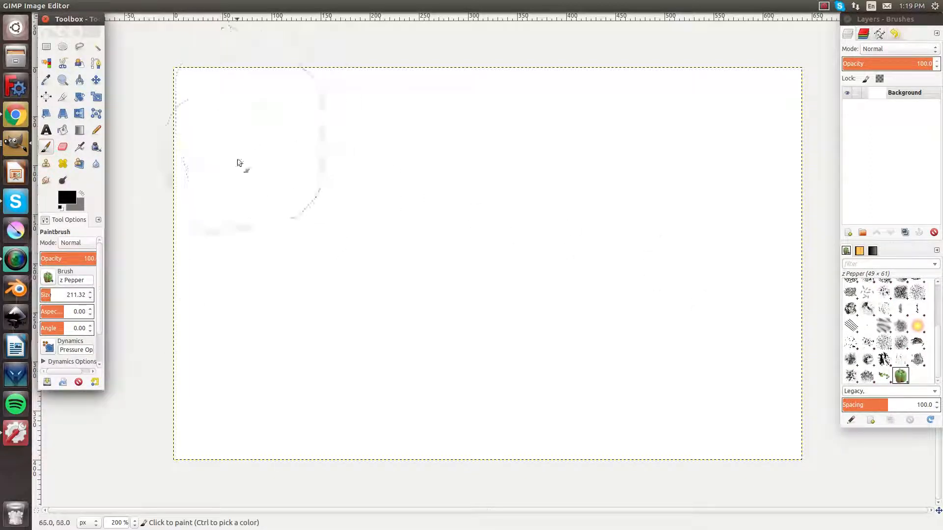
Stamp a row of four peppers along the canvas's top edge and an overlapping, offset second row below it
click(250, 170)
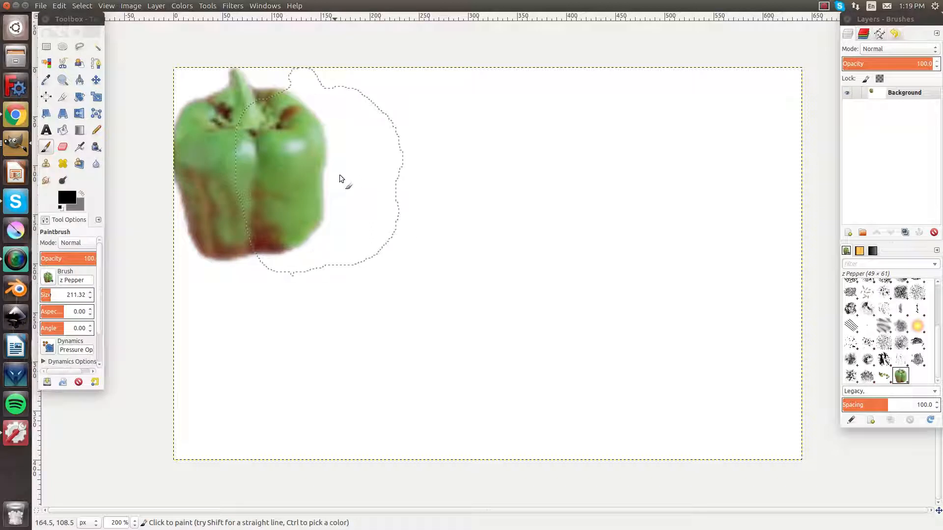
click(415, 163)
click(580, 164)
click(729, 156)
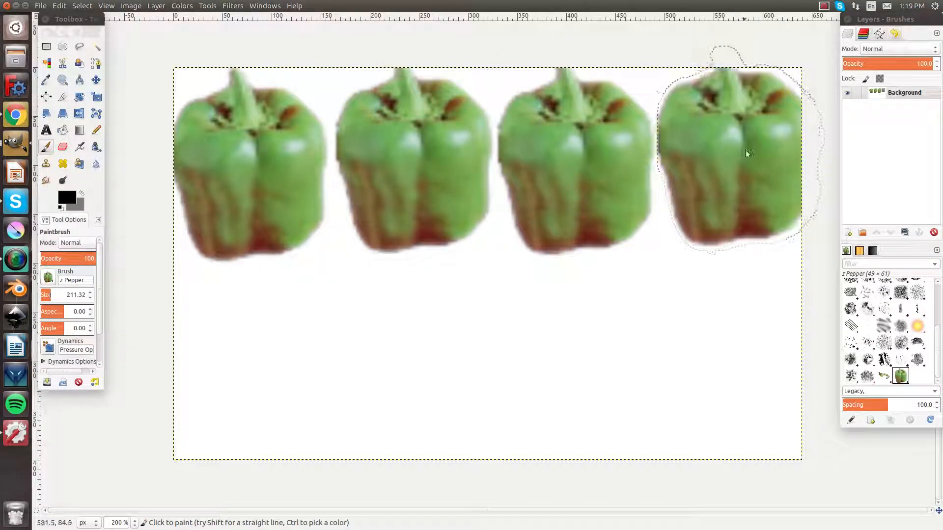
click(674, 238)
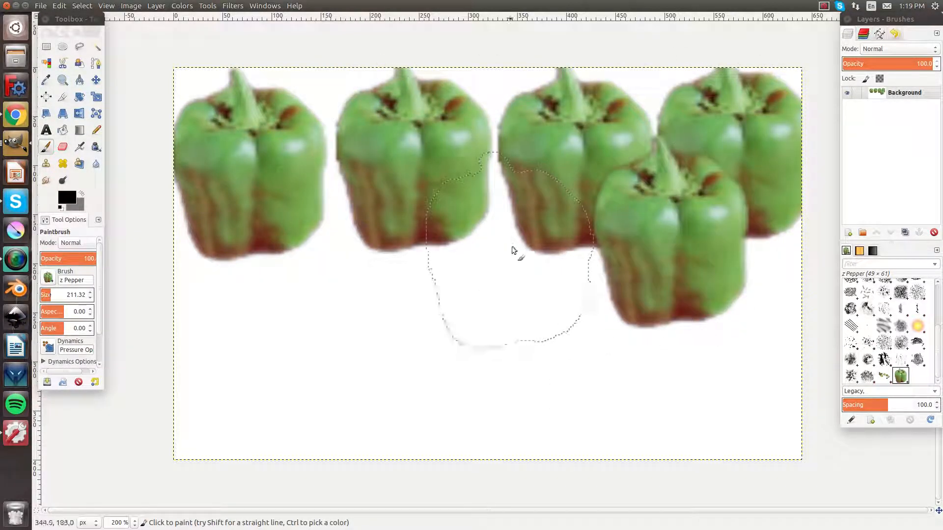
click(510, 245)
click(333, 241)
click(154, 248)
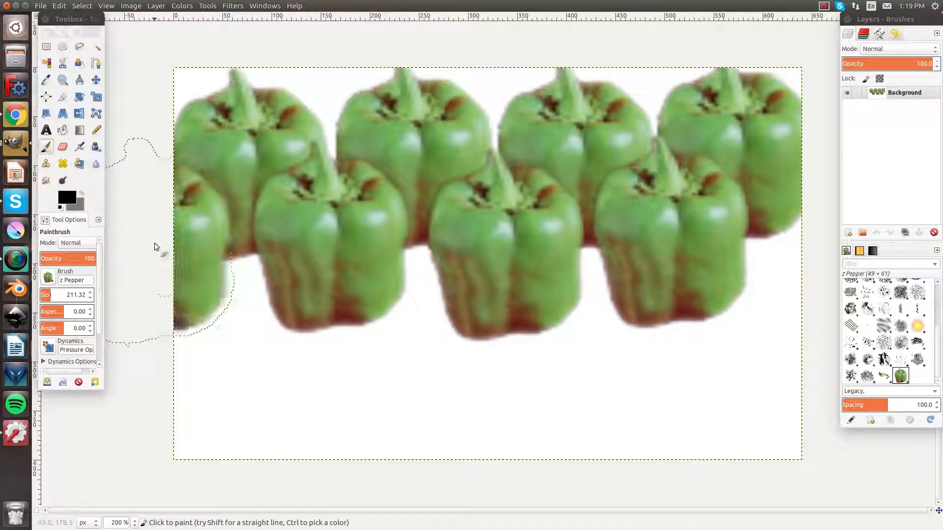
Stamp a third overlapping row of four peppers across the canvas below the second row
click(739, 290)
click(604, 309)
click(415, 310)
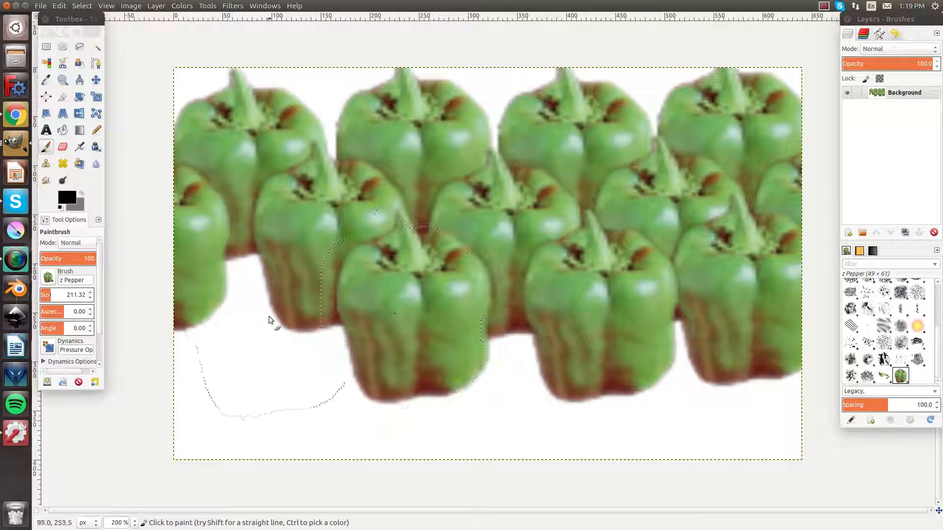
click(269, 318)
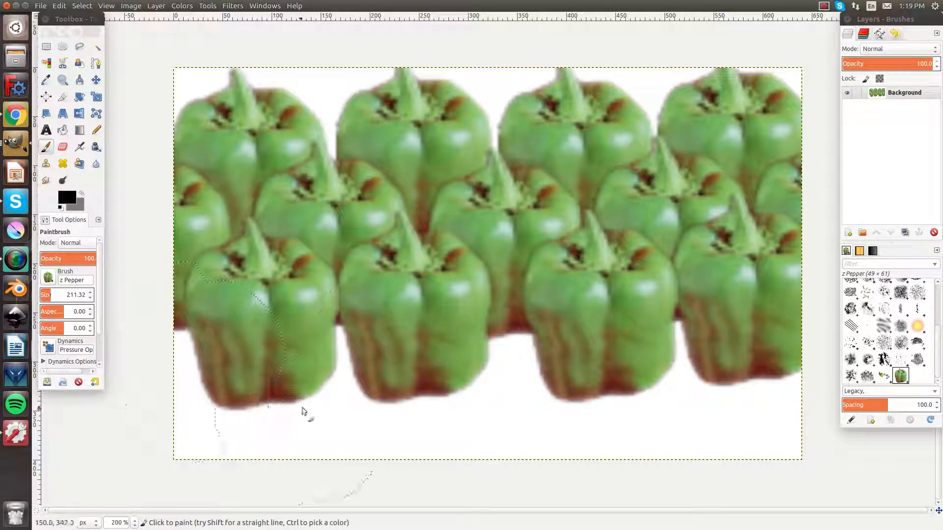
Stamp a fourth row of four peppers and a bottom row of three along the canvas's lower edge
click(362, 388)
click(190, 390)
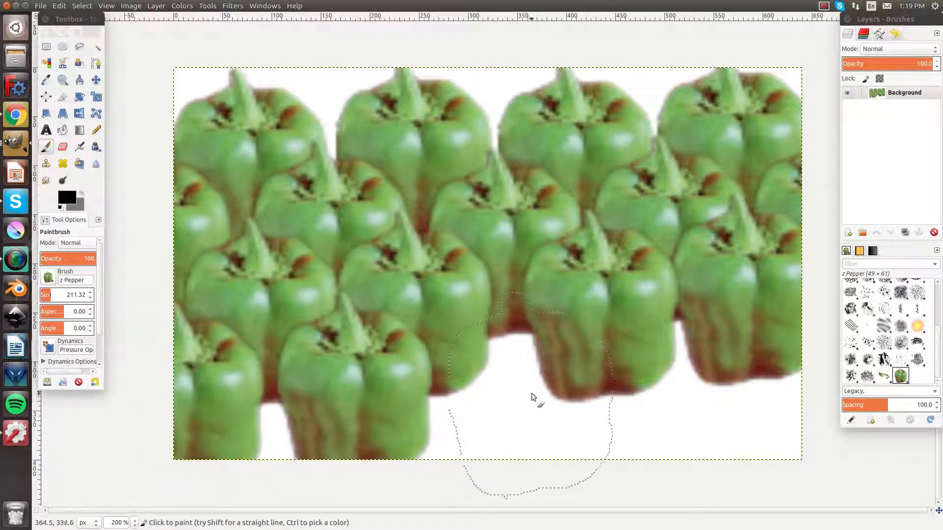
click(531, 397)
click(711, 392)
click(623, 437)
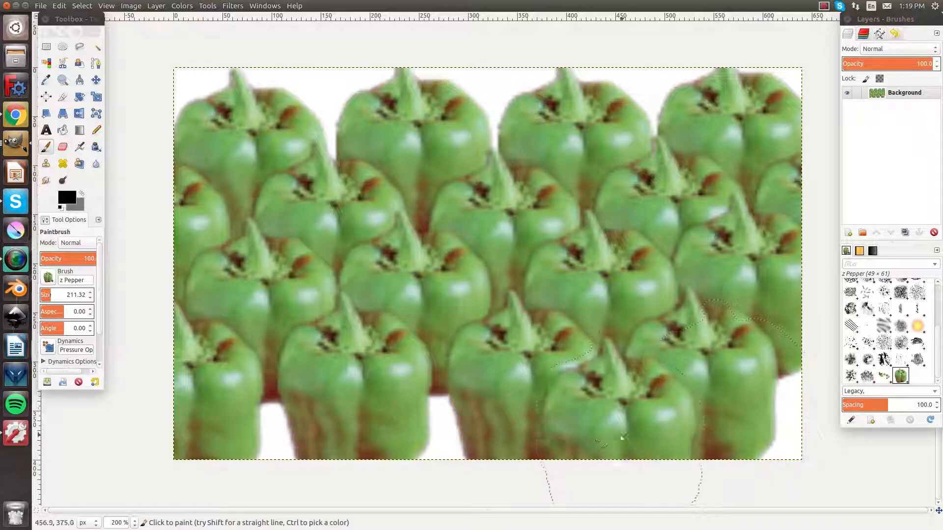
click(452, 435)
click(268, 444)
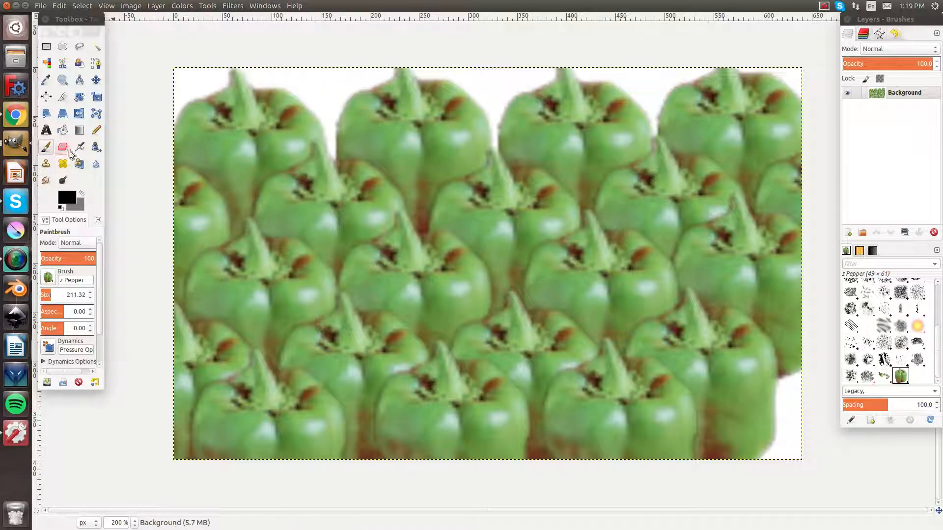
Paint glowing yellow sparks around the edges of the pepper image with the Sparks brush
scroll(907, 372, up, 2)
click(917, 361)
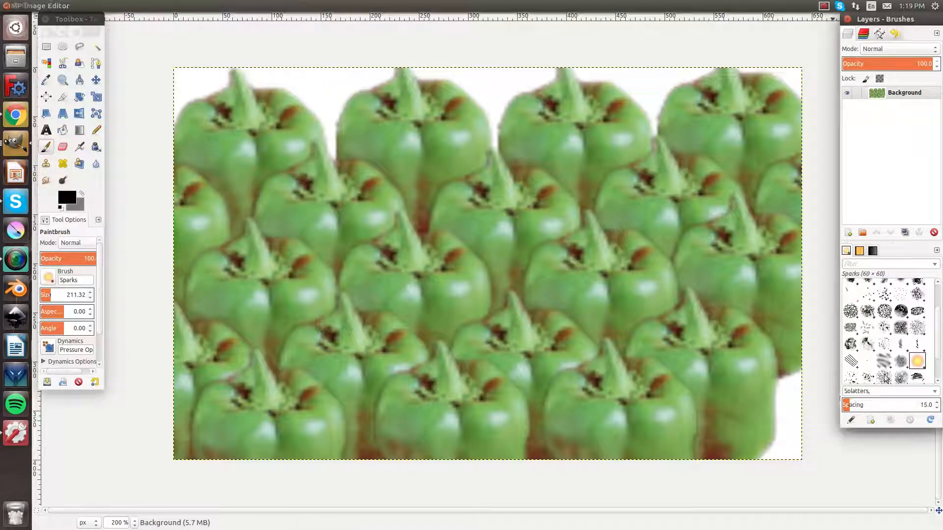
mouse_move(685, 436)
mouse_down()
mouse_move(789, 385)
mouse_move(702, 456)
mouse_move(758, 459)
mouse_move(797, 369)
mouse_move(784, 123)
mouse_move(700, 82)
mouse_move(447, 98)
mouse_move(890, 115)
mouse_move(509, 92)
mouse_move(183, 143)
mouse_move(237, 74)
mouse_move(166, 188)
mouse_move(165, 302)
mouse_move(174, 217)
mouse_move(194, 300)
mouse_move(254, 406)
mouse_move(357, 456)
mouse_move(188, 412)
mouse_move(333, 487)
mouse_move(638, 520)
mouse_move(653, 495)
mouse_move(378, 464)
mouse_up()
Set up the Clone tool with brush size 73.65 and sample the peppers in the image's upper-right area as the source
click(46, 163)
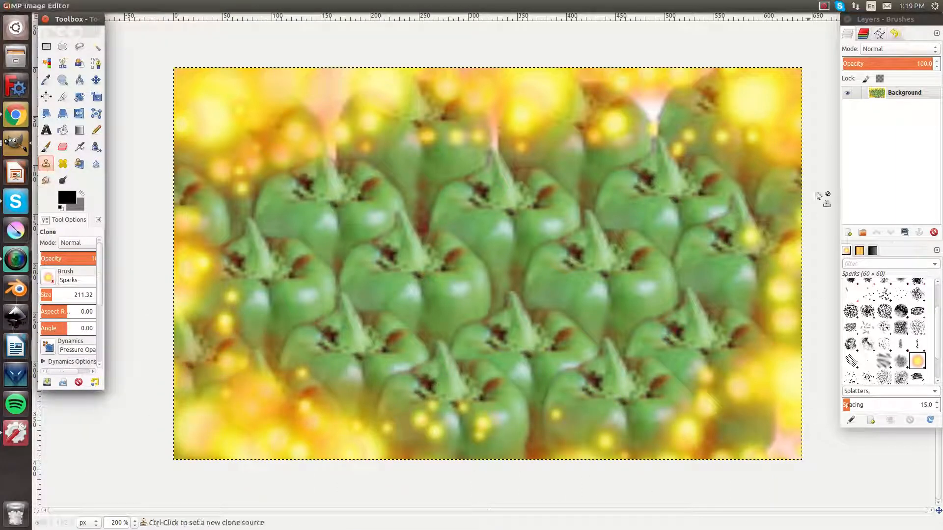
ctrl+click(692, 191)
click(56, 298)
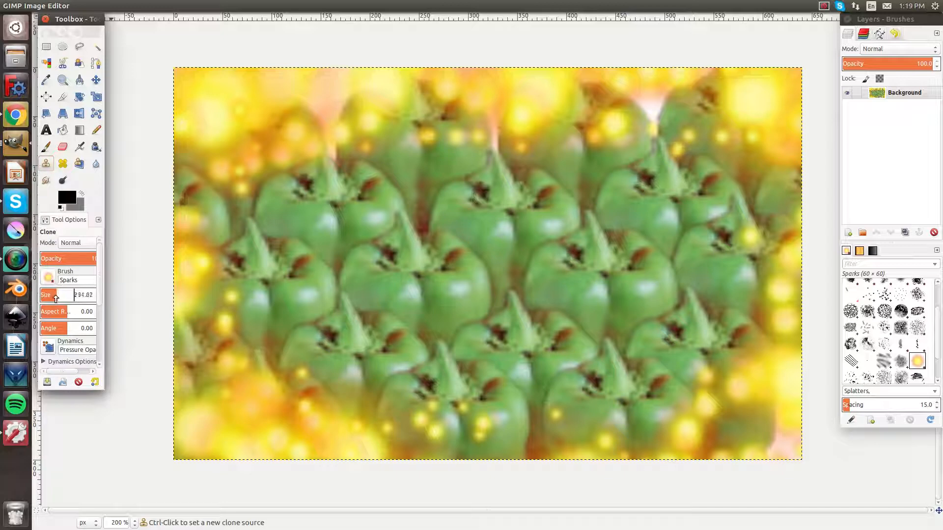
click(756, 180)
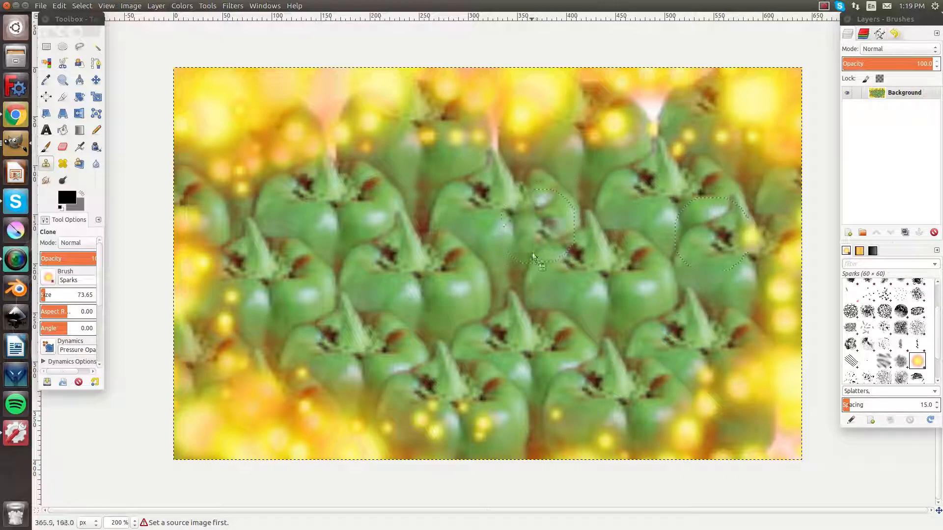
Clone the sampled pepper area over the middle and lower peppers and onto the sparks in the lower-left corner
click(562, 370)
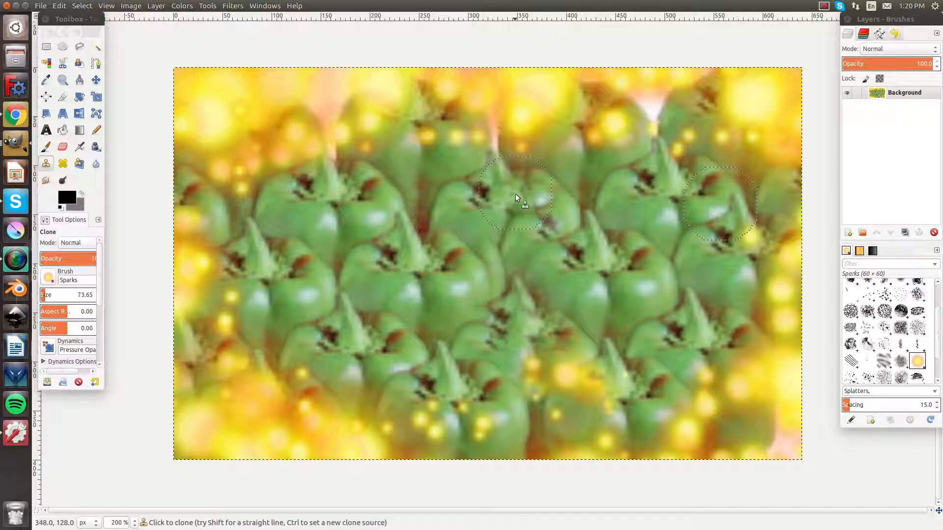
drag(496, 258, 494, 301)
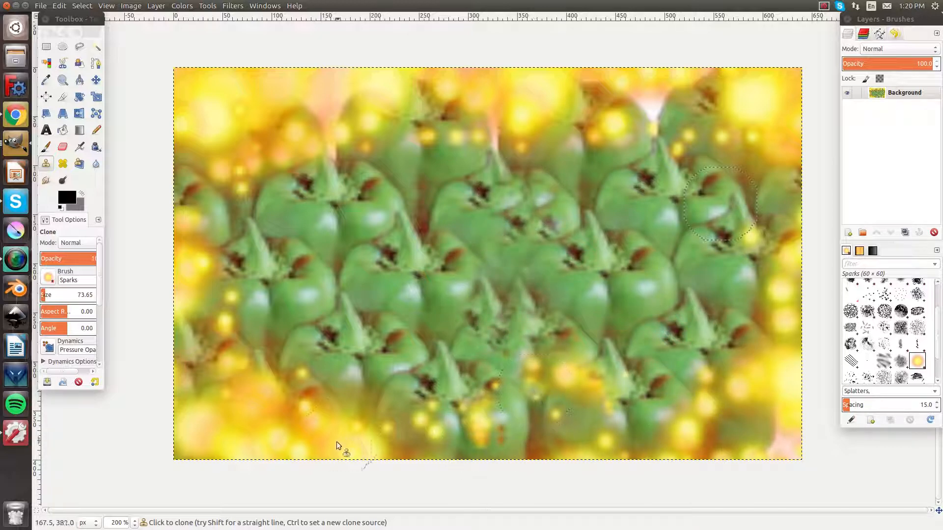
drag(284, 412, 214, 386)
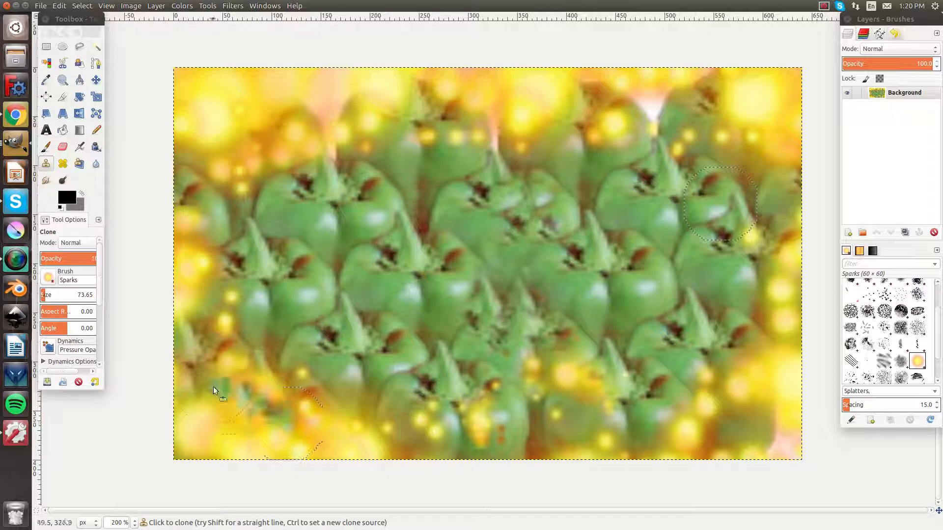
Switch the clone brush to 2. Hardness 100 and clone the sampled peppers over the sparks in the lower-left corner
mouse_move(253, 437)
mouse_down()
mouse_move(273, 445)
mouse_move(236, 432)
mouse_move(206, 442)
mouse_up()
scroll(884, 334, up, 2)
scroll(884, 334, up, 1)
click(900, 303)
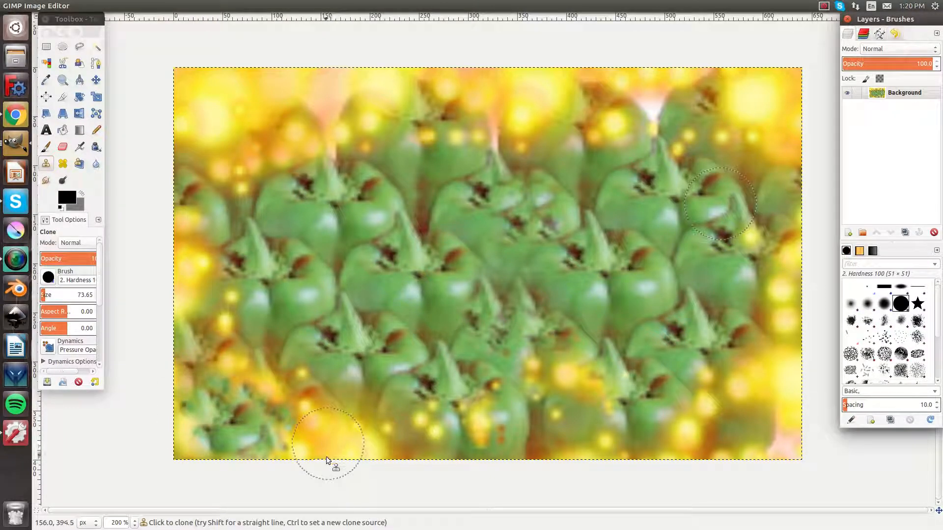
mouse_move(322, 450)
mouse_down()
mouse_move(289, 423)
mouse_move(256, 362)
mouse_move(239, 283)
mouse_up()
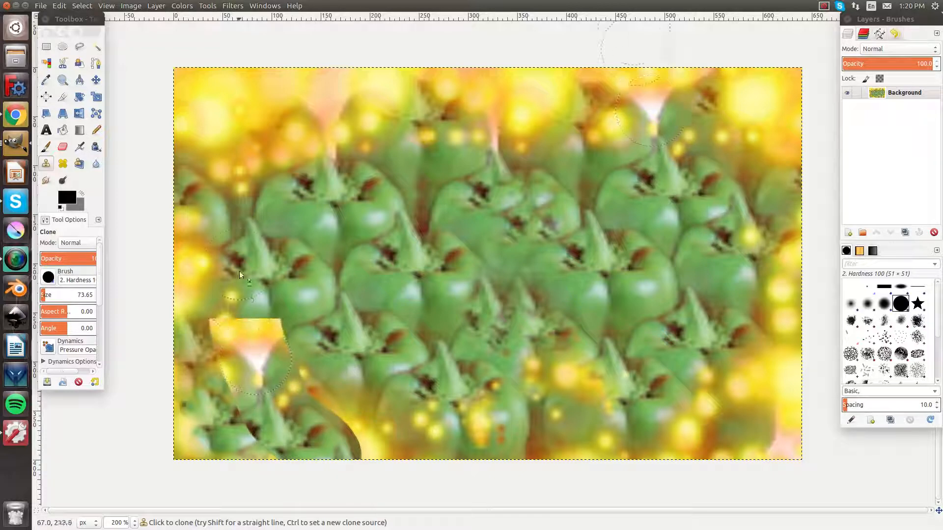
mouse_move(347, 430)
mouse_down()
mouse_move(366, 452)
mouse_move(341, 401)
mouse_move(380, 429)
mouse_move(343, 369)
mouse_move(408, 452)
mouse_move(357, 374)
mouse_move(375, 427)
mouse_move(309, 393)
mouse_move(338, 476)
mouse_move(278, 424)
mouse_move(293, 457)
mouse_move(222, 383)
mouse_move(260, 454)
mouse_move(223, 410)
mouse_move(226, 460)
mouse_move(195, 436)
mouse_move(253, 418)
mouse_move(265, 398)
mouse_move(230, 389)
mouse_move(240, 383)
mouse_move(209, 391)
mouse_move(188, 377)
mouse_move(165, 332)
mouse_move(186, 364)
mouse_move(203, 357)
mouse_move(172, 321)
mouse_move(162, 271)
mouse_move(242, 349)
mouse_move(195, 273)
mouse_move(298, 367)
mouse_move(261, 304)
mouse_move(355, 357)
mouse_move(330, 284)
mouse_up()
Clone peppers over the sparks along the bottom edge, up the right edge and across the upper-right area
mouse_move(452, 365)
mouse_down()
mouse_move(397, 344)
mouse_move(456, 407)
mouse_move(413, 351)
mouse_move(437, 432)
mouse_move(401, 397)
mouse_move(504, 463)
mouse_move(482, 427)
mouse_move(559, 479)
mouse_move(535, 414)
mouse_move(616, 449)
mouse_move(585, 413)
mouse_move(639, 455)
mouse_move(625, 423)
mouse_move(714, 450)
mouse_move(677, 418)
mouse_move(727, 452)
mouse_move(758, 453)
mouse_move(739, 427)
mouse_move(782, 427)
mouse_move(729, 360)
mouse_up()
mouse_move(788, 364)
mouse_down()
mouse_move(763, 139)
mouse_move(781, 126)
mouse_move(767, 92)
mouse_move(775, 79)
mouse_move(759, 72)
mouse_move(729, 132)
mouse_move(702, 117)
mouse_move(747, 89)
mouse_move(700, 83)
mouse_move(684, 111)
mouse_move(668, 116)
mouse_move(650, 100)
mouse_move(672, 75)
mouse_move(658, 75)
mouse_move(709, 199)
mouse_move(691, 167)
mouse_move(755, 192)
mouse_move(703, 154)
mouse_move(724, 214)
mouse_up()
mouse_move(611, 142)
mouse_down()
mouse_move(602, 114)
mouse_move(609, 84)
mouse_move(523, 58)
mouse_move(523, 90)
mouse_up()
mouse_move(551, 158)
mouse_down()
mouse_move(484, 80)
mouse_move(461, 76)
mouse_move(510, 146)
mouse_move(475, 136)
mouse_move(356, 48)
mouse_up()
drag(544, 89, 389, 35)
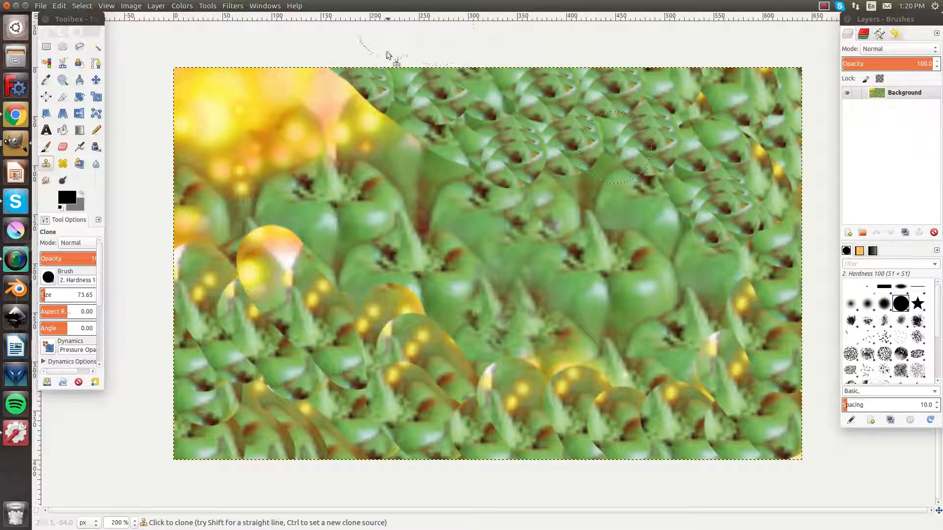
Clone peppers over the remaining sparks in the upper-left corner and down the left side
mouse_move(471, 172)
mouse_down()
mouse_move(322, 72)
mouse_move(276, 66)
mouse_up()
drag(369, 147, 184, 55)
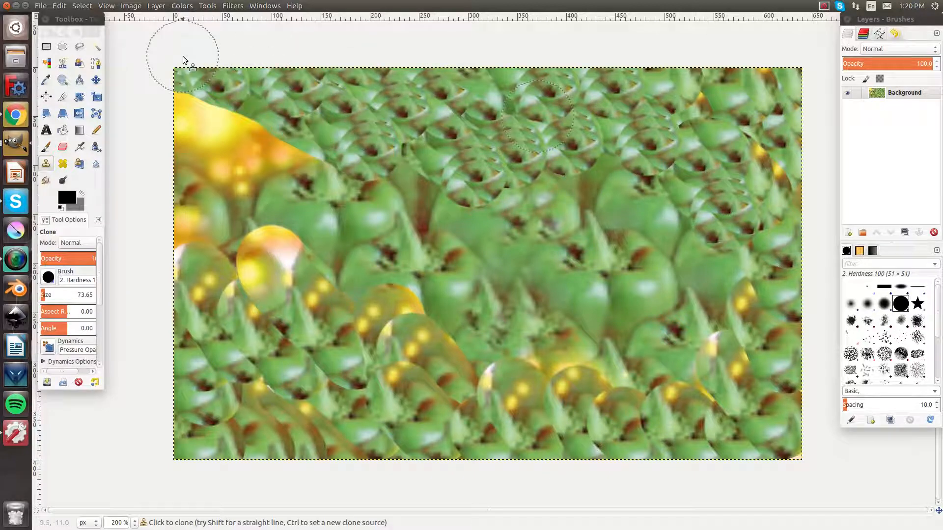
drag(284, 153, 174, 108)
drag(339, 239, 226, 201)
mouse_move(336, 300)
mouse_down()
mouse_move(235, 216)
mouse_move(177, 267)
mouse_up()
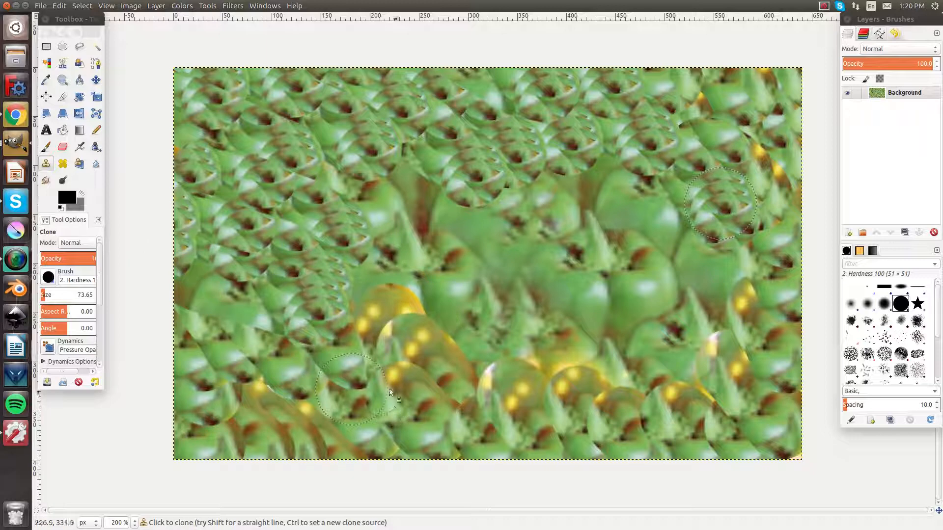
Clone the small pepper pattern over the image's lower-left quarter down to the bottom edge
drag(357, 375, 130, 314)
drag(388, 436, 203, 405)
drag(324, 459, 172, 428)
mouse_move(268, 470)
mouse_down()
mouse_move(215, 428)
mouse_move(307, 477)
mouse_move(185, 343)
mouse_move(182, 321)
mouse_move(457, 491)
mouse_move(229, 350)
mouse_move(177, 264)
mouse_move(382, 385)
mouse_up()
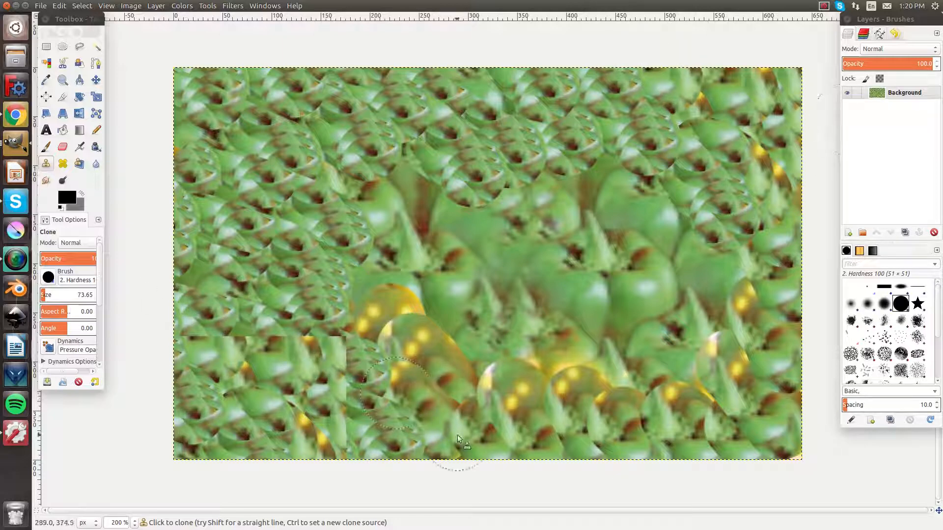
drag(425, 467, 268, 367)
mouse_move(298, 463)
mouse_down()
mouse_move(231, 385)
mouse_move(188, 452)
mouse_move(187, 477)
mouse_move(216, 473)
mouse_move(178, 416)
mouse_move(269, 462)
mouse_move(169, 338)
mouse_up()
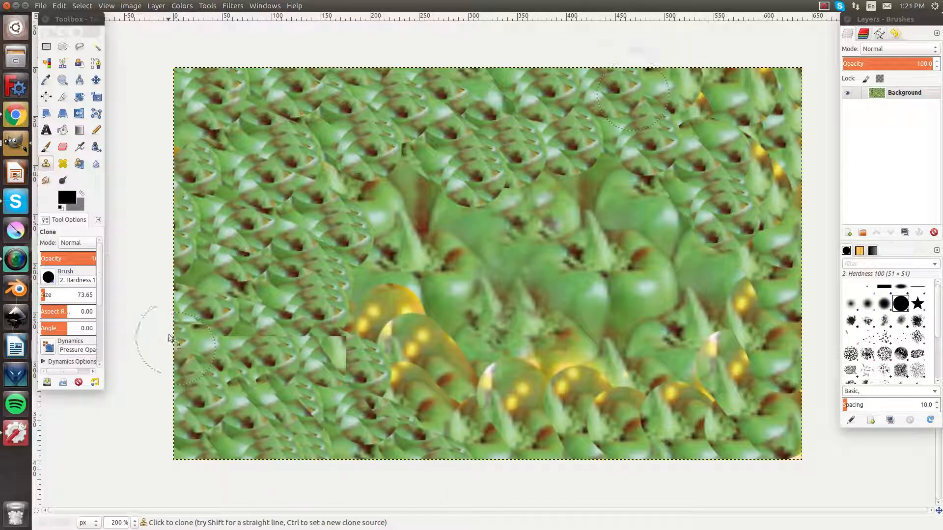
mouse_move(361, 462)
mouse_down()
mouse_move(329, 437)
mouse_move(301, 438)
mouse_move(305, 398)
mouse_move(243, 349)
mouse_up()
drag(486, 475, 373, 409)
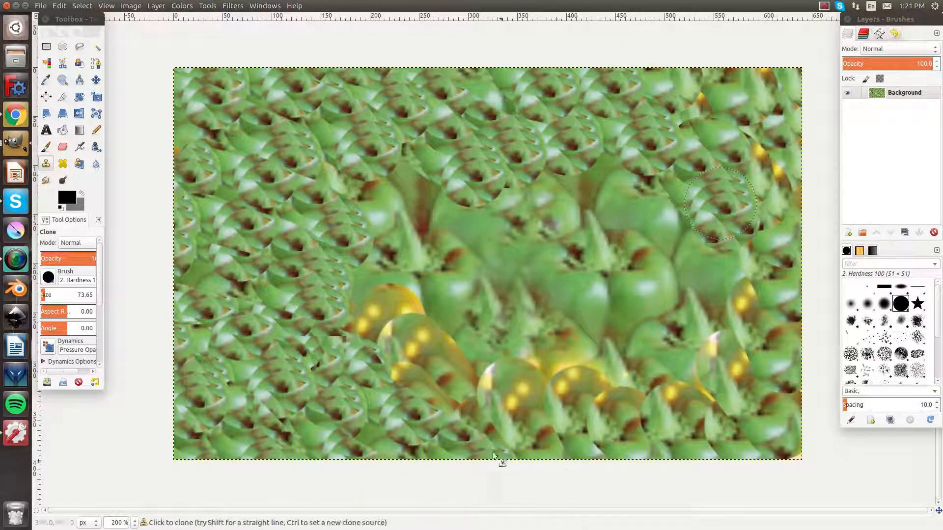
Extend the cloned pepper pattern across the lower middle and lower-right areas up to the right edge
drag(492, 456, 396, 352)
drag(536, 428, 462, 338)
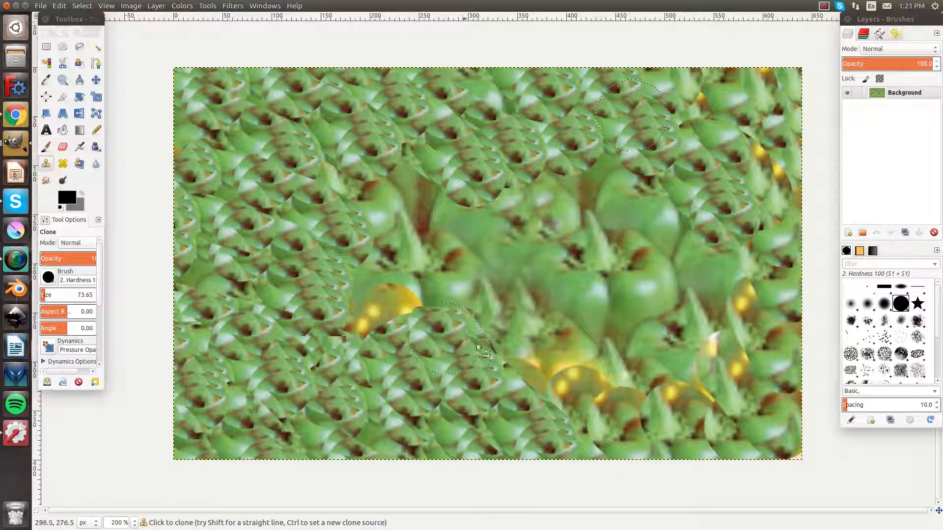
drag(609, 445, 501, 338)
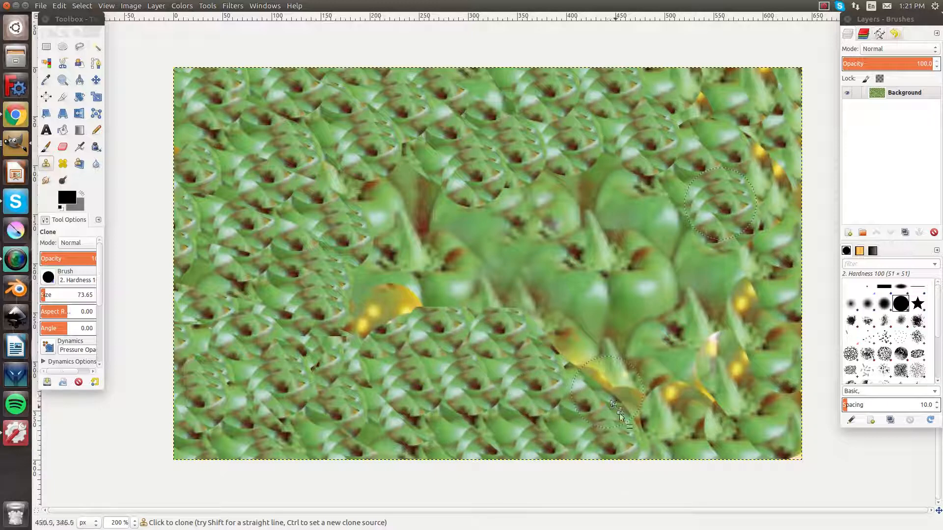
drag(684, 467, 525, 301)
drag(720, 434, 589, 296)
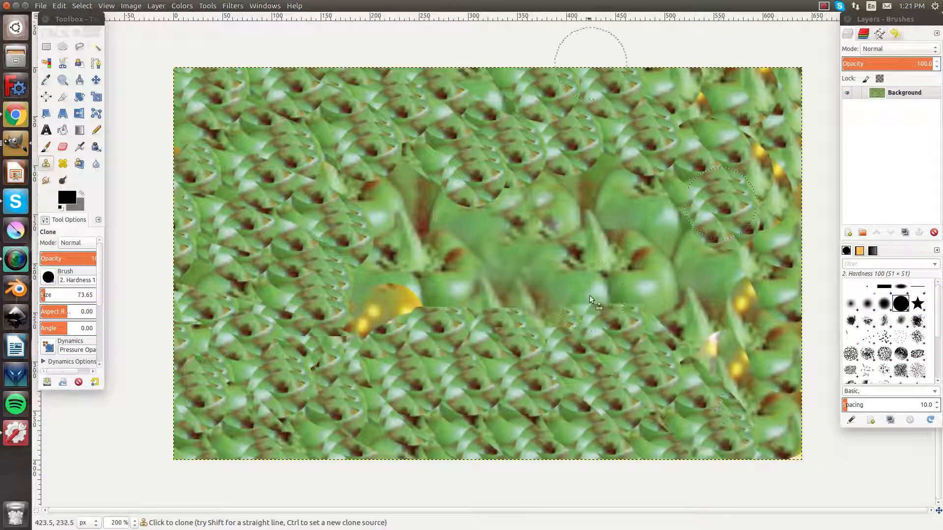
drag(798, 439, 680, 329)
drag(805, 385, 723, 287)
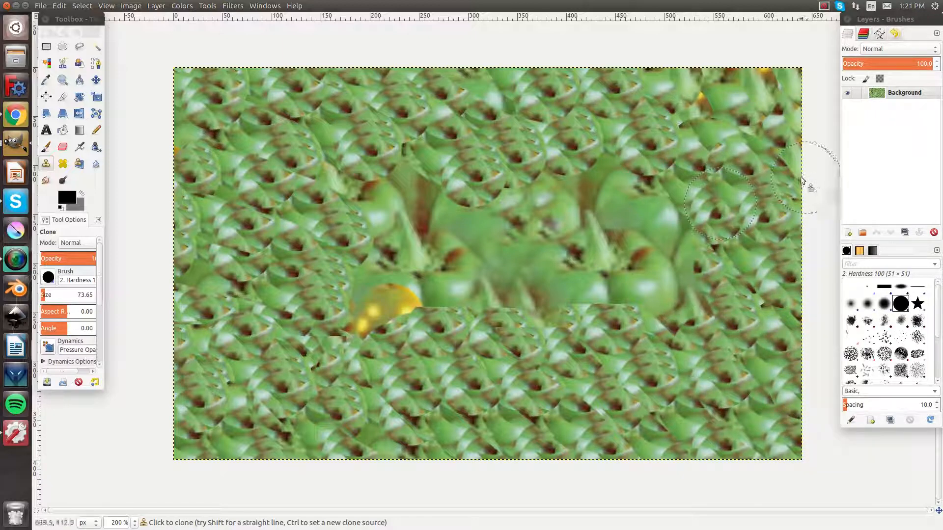
Clone the pepper pattern over the upper-right edge and the large peppers left in the middle of the image
mouse_move(805, 191)
mouse_down()
mouse_move(712, 136)
mouse_move(689, 102)
mouse_up()
drag(776, 63, 743, 71)
drag(701, 286, 653, 239)
mouse_move(671, 324)
mouse_down()
mouse_move(594, 244)
mouse_move(602, 289)
mouse_move(593, 308)
mouse_move(543, 260)
mouse_up()
mouse_move(538, 303)
mouse_down()
mouse_move(462, 230)
mouse_move(476, 335)
mouse_move(390, 261)
mouse_move(382, 339)
mouse_move(371, 312)
mouse_move(390, 204)
mouse_move(367, 164)
mouse_up()
drag(425, 221, 400, 140)
drag(547, 245, 456, 188)
click(621, 218)
mouse_move(561, 192)
mouse_down()
mouse_move(554, 161)
mouse_move(515, 170)
mouse_up()
drag(624, 167, 604, 167)
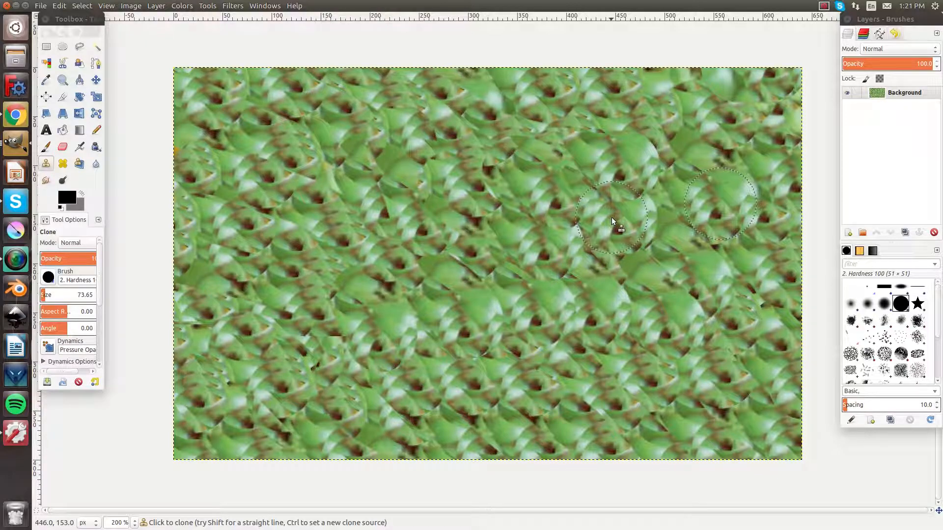
Undo all the clone strokes back to before the sparks, and redo only the painted sparks
key(ctrl+z)
key(ctrl+z)
key(ctrl+z)
key(ctrl+z)
key(ctrl+z)
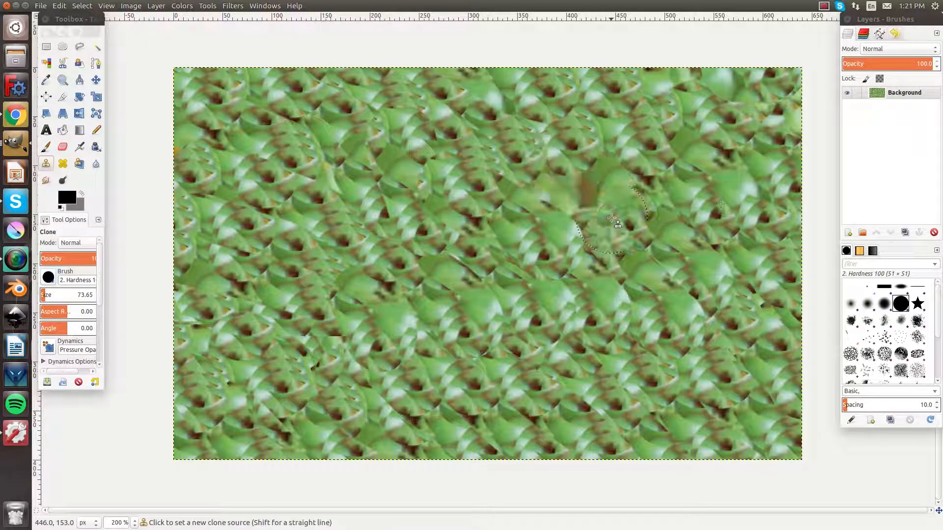
key(ctrl+z)
key(ctrl+z)
key(ctrl+z)
key(ctrl+z)
key(ctrl+z)
key(ctrl+z)
key(ctrl+z)
key(ctrl+z)
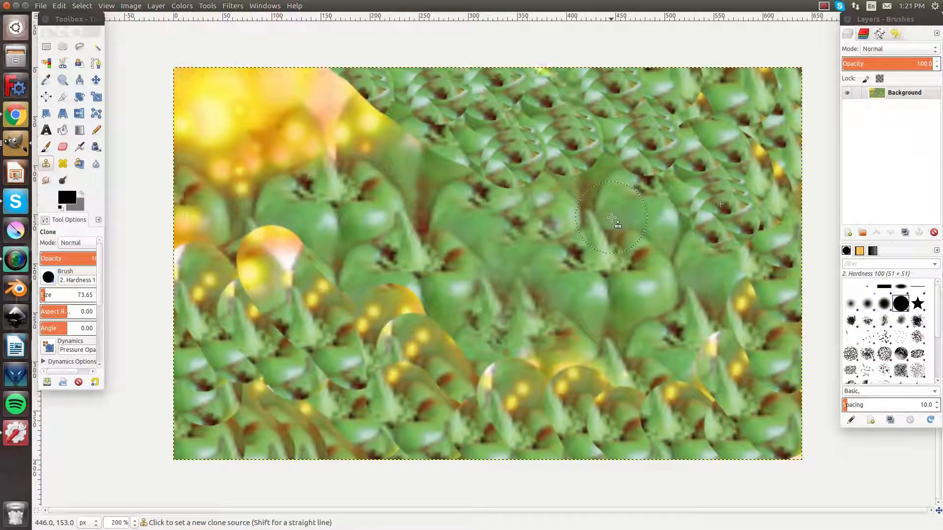
key(ctrl+z)
key(ctrl+z)
key(ctrl+z)
key(ctrl+z)
key(ctrl+z)
key(ctrl+z)
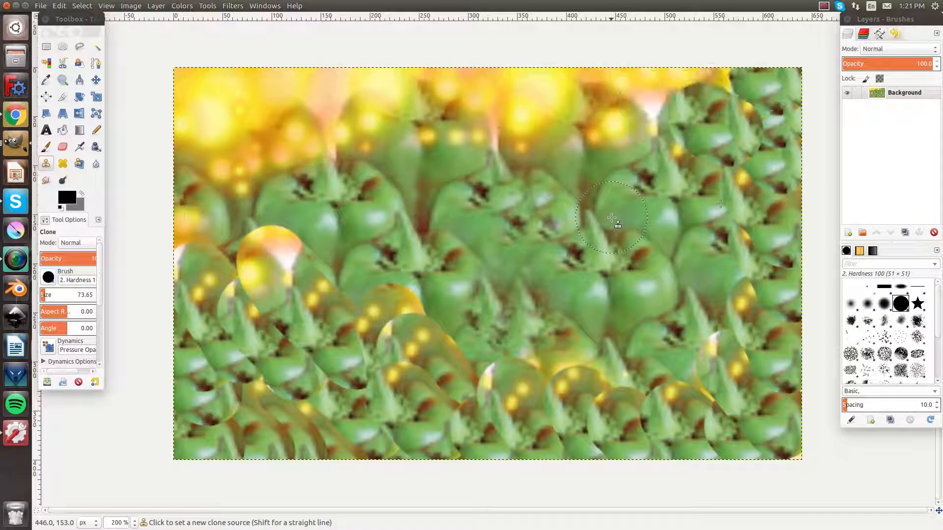
key(ctrl+z)
key(ctrl+z)
key(ctrl+z)
key(ctrl+z)
key(ctrl+z)
key(ctrl+z)
key(ctrl+z)
key(ctrl+z)
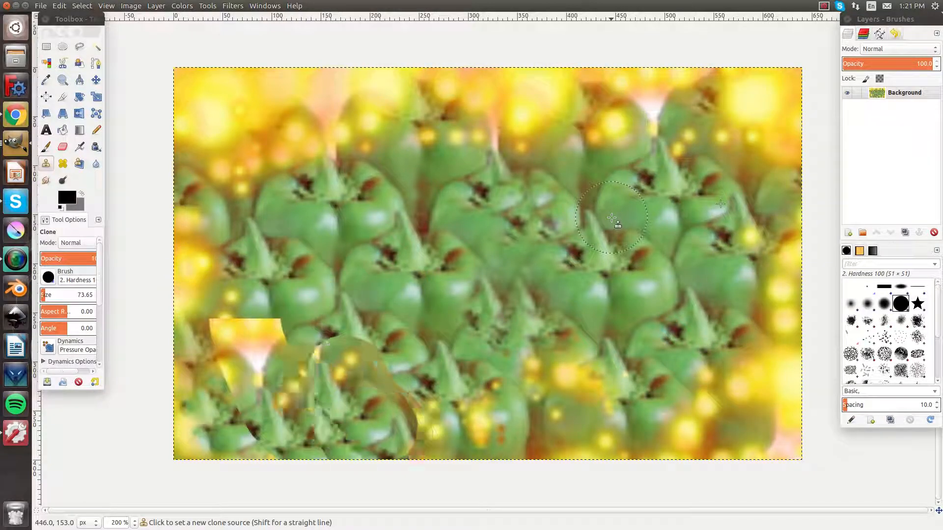
key(ctrl+z)
key(ctrl+z)
key(ctrl+z)
key(ctrl+z)
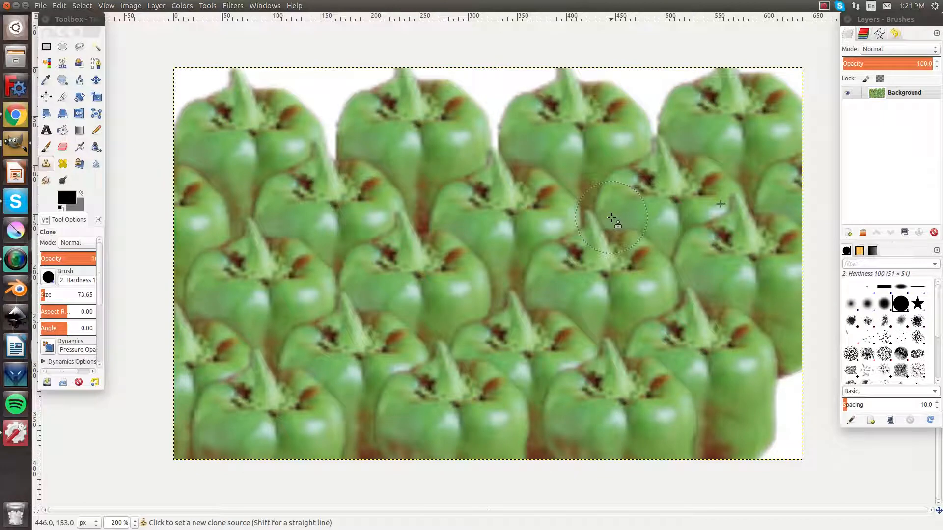
key(ctrl+y)
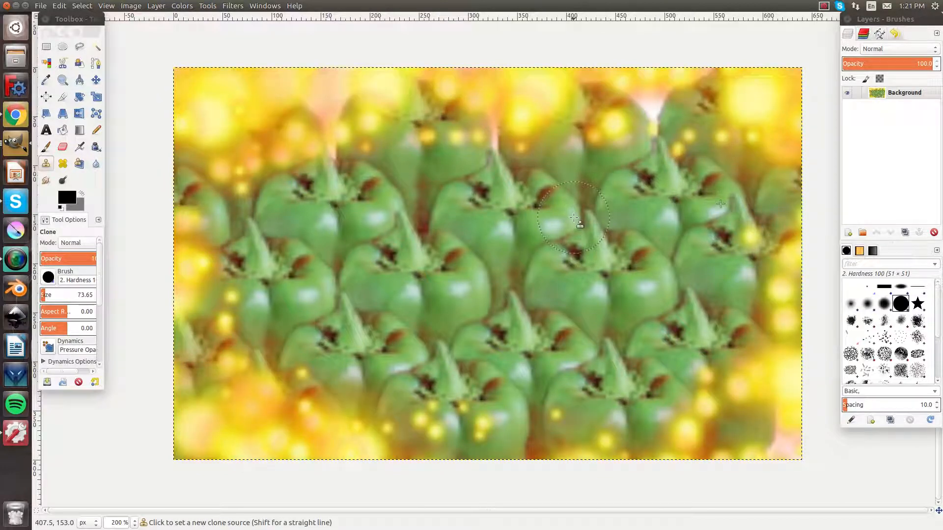
Smear the peppers left of the image's centre using the Smudge tool at brush size 73.65
click(79, 146)
click(46, 180)
mouse_move(361, 279)
mouse_down()
mouse_move(341, 242)
mouse_move(400, 272)
mouse_move(457, 280)
mouse_move(477, 256)
mouse_up()
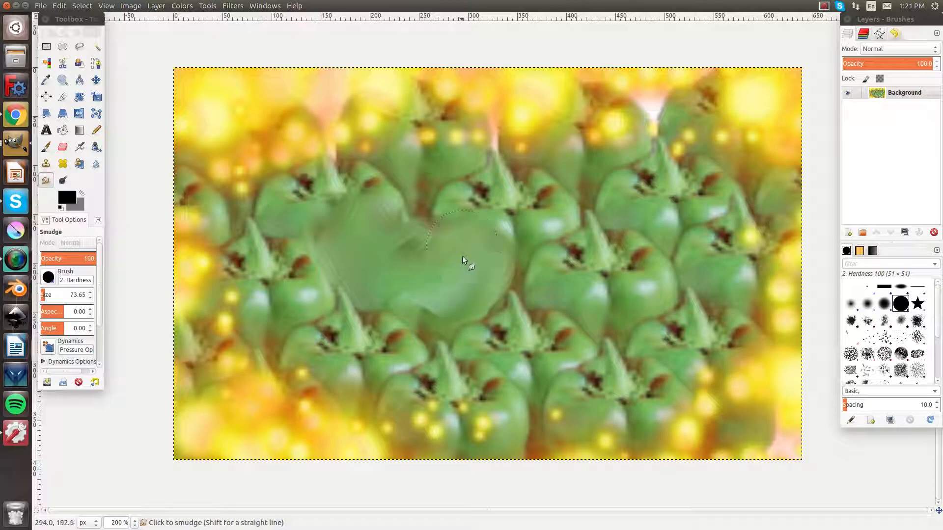
Undo the smudging back to the plain peppers and redo the sparks
key(ctrl+z)
key(ctrl+z)
key(ctrl+z)
key(ctrl+z)
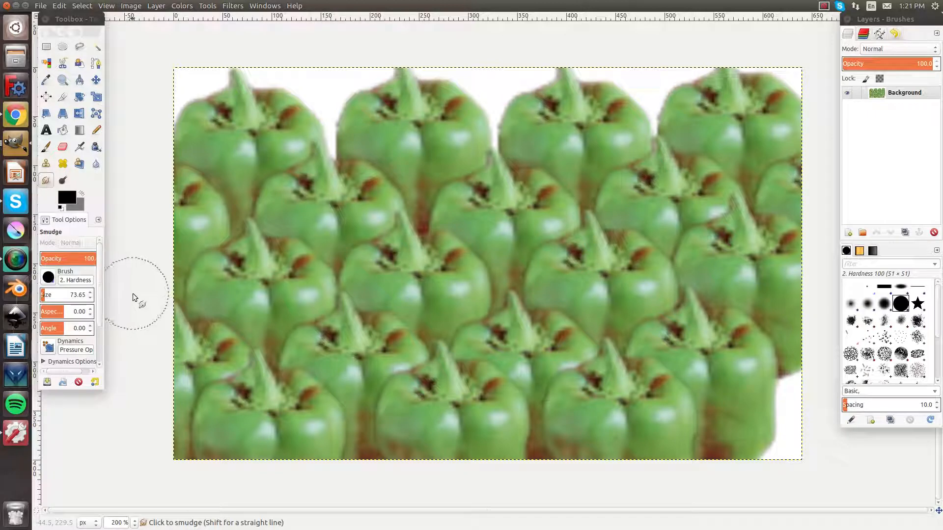
key(ctrl+y)
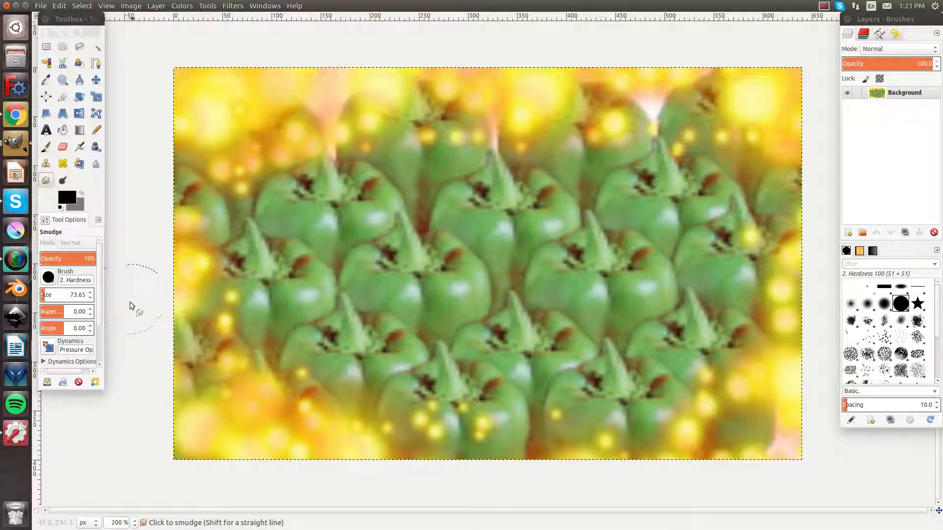
Reduce the Smudge brush size to 3.65 and smudge the edges of the white highlight on the middle-row pepper near the centre
click(89, 298)
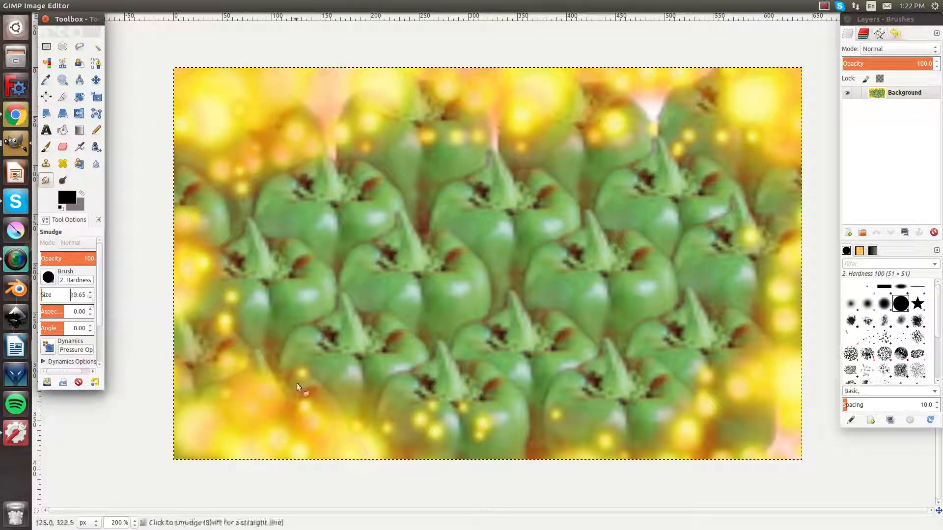
click(89, 298)
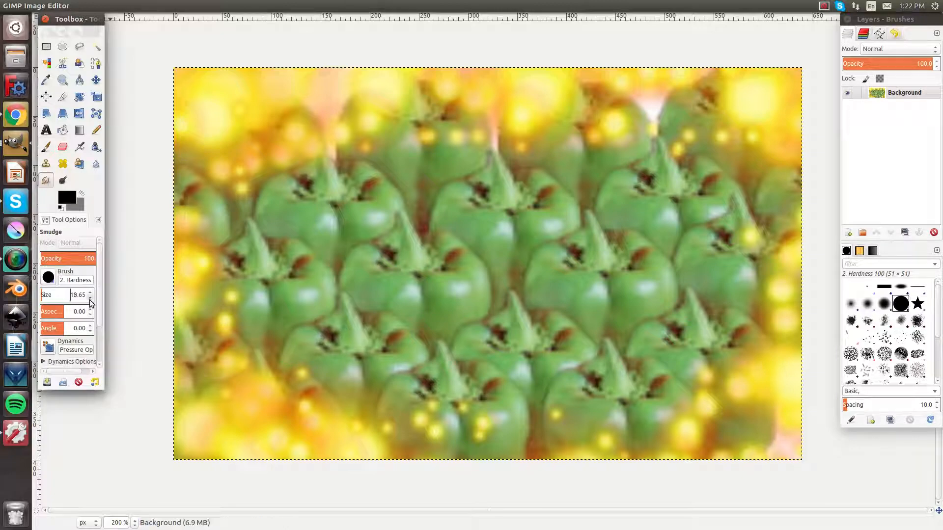
scroll(474, 275, up, 3)
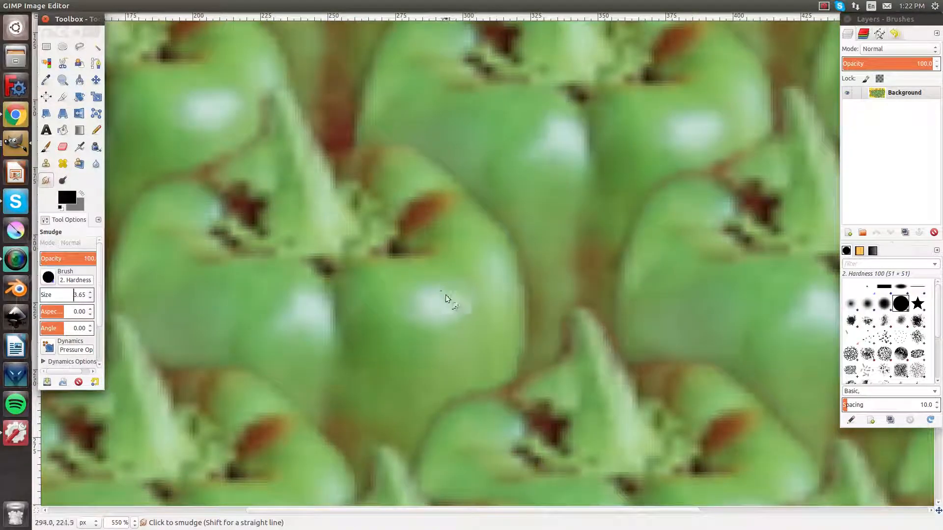
scroll(446, 299, up, 3)
click(421, 284)
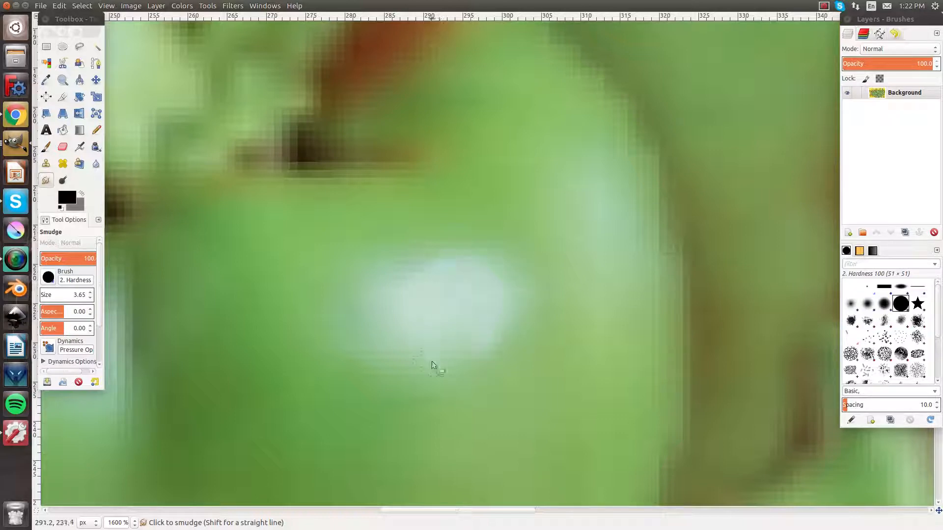
drag(418, 363, 428, 326)
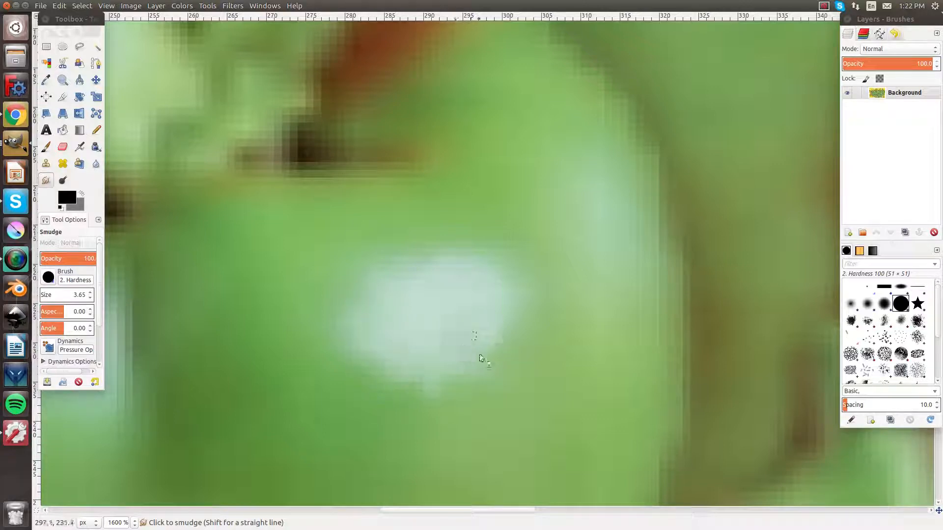
Set the Smudge brush size to 11.65 and spread the white highlight outward into a larger round spot, undoing the stroke that streaks it
click(90, 291)
click(90, 292)
click(90, 292)
click(91, 292)
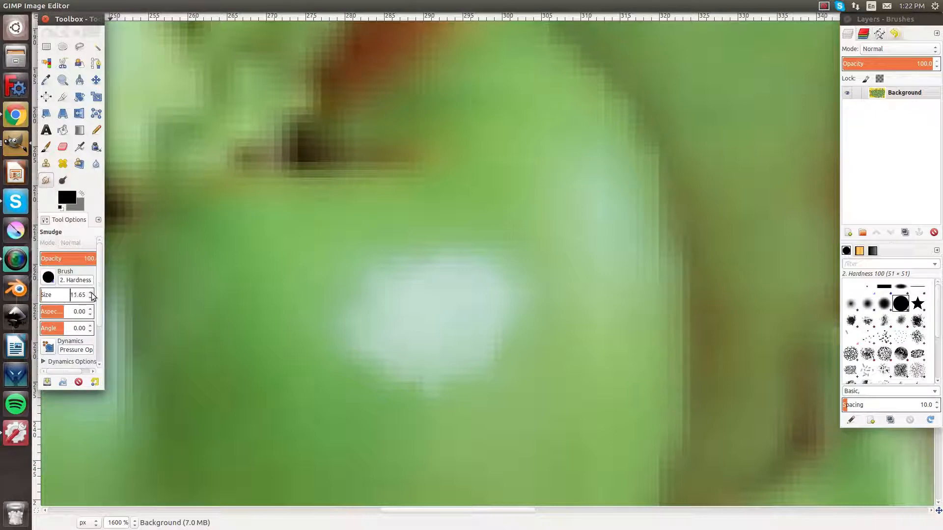
mouse_move(428, 336)
mouse_down()
mouse_move(491, 346)
mouse_move(500, 321)
mouse_move(446, 249)
mouse_move(387, 252)
mouse_up()
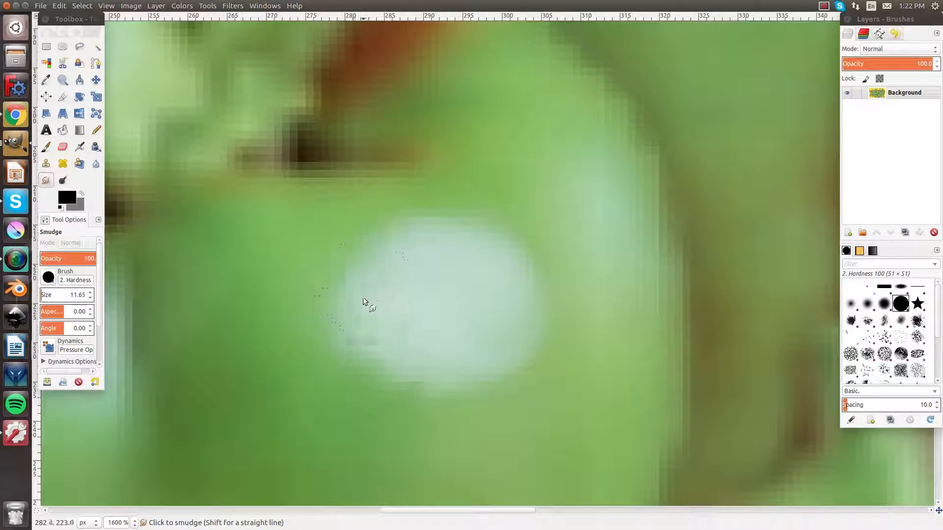
drag(267, 406, 587, 267)
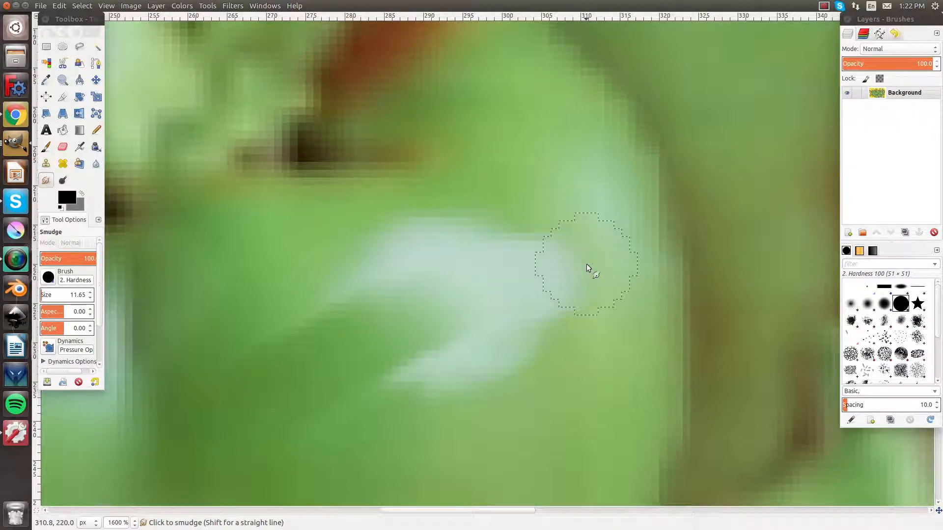
key(ctrl+z)
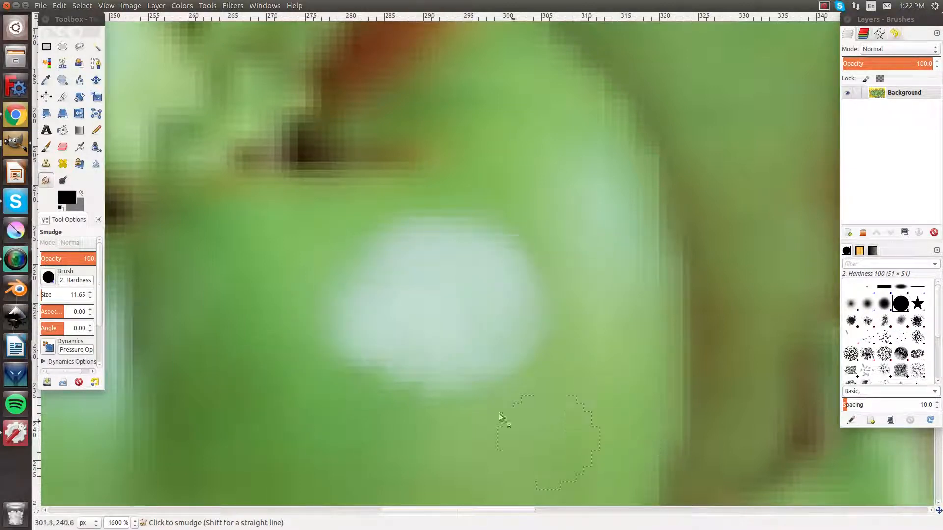
Crop the image to the central peppers, a 397 × 211 px area starting at position 127, 110
key(minus)
key(minus)
key(minus)
key(minus)
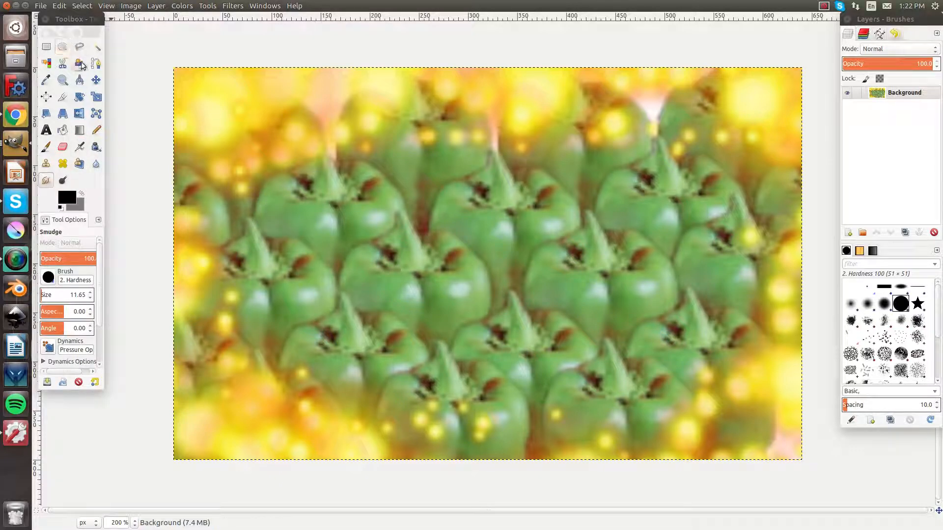
click(62, 100)
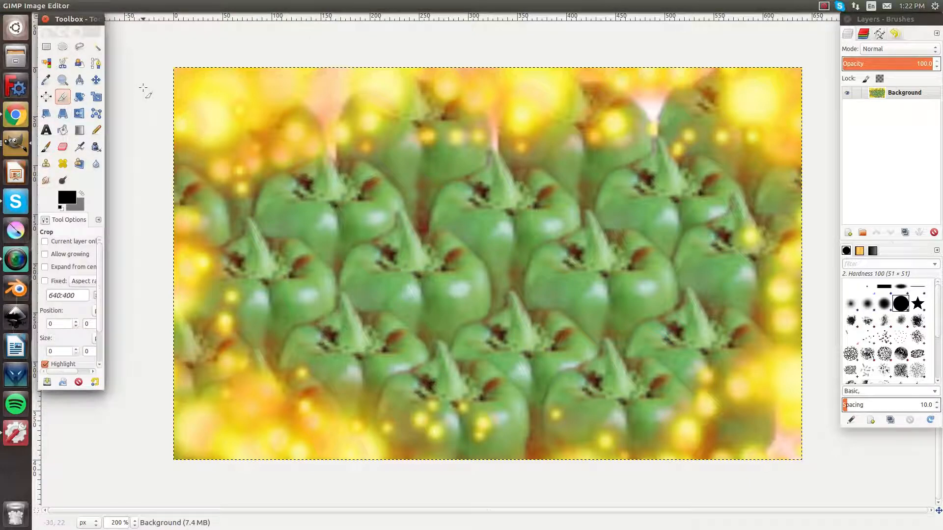
drag(298, 176, 688, 381)
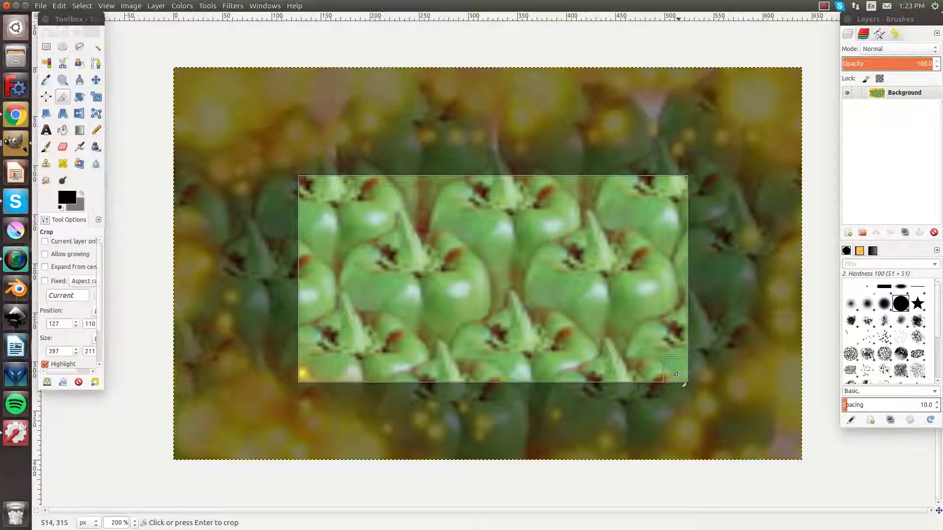
key(Return)
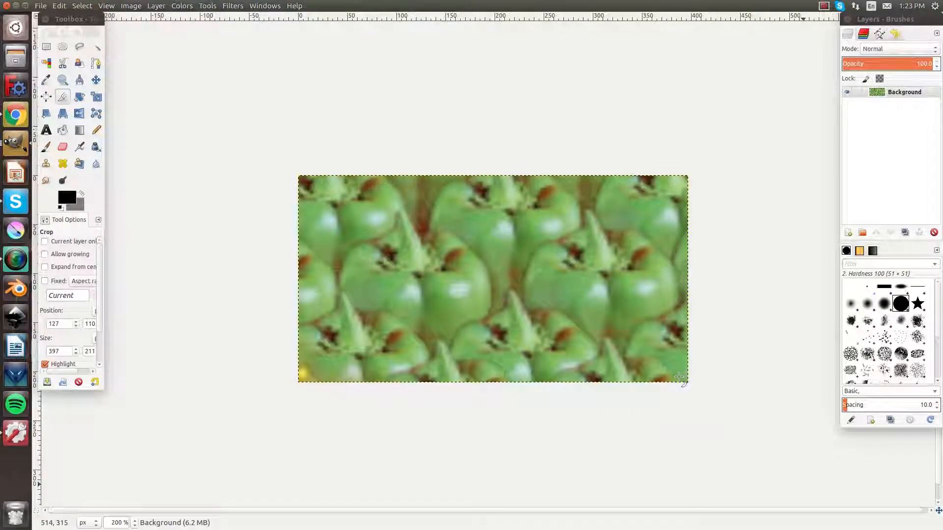
Undo the crop and draw a closed freehand selection around the peppers in the middle of the image
key(ctrl+z)
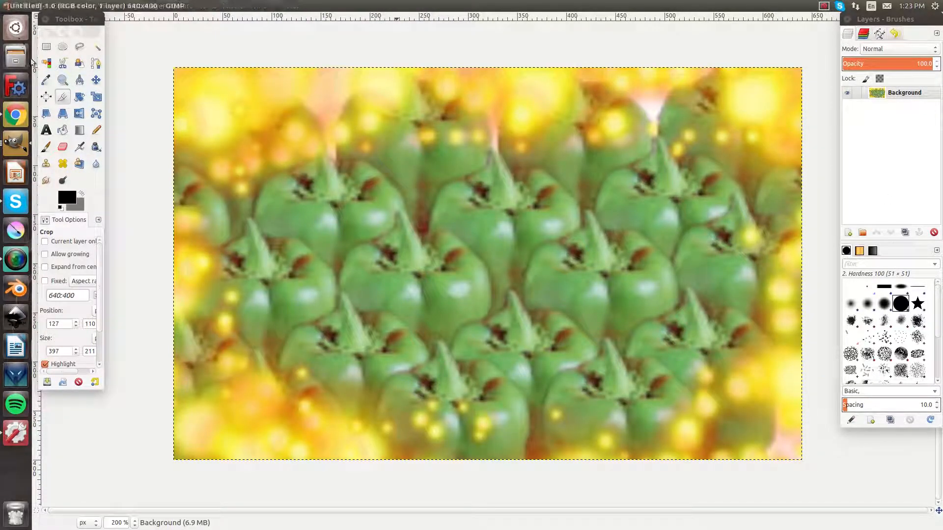
click(44, 46)
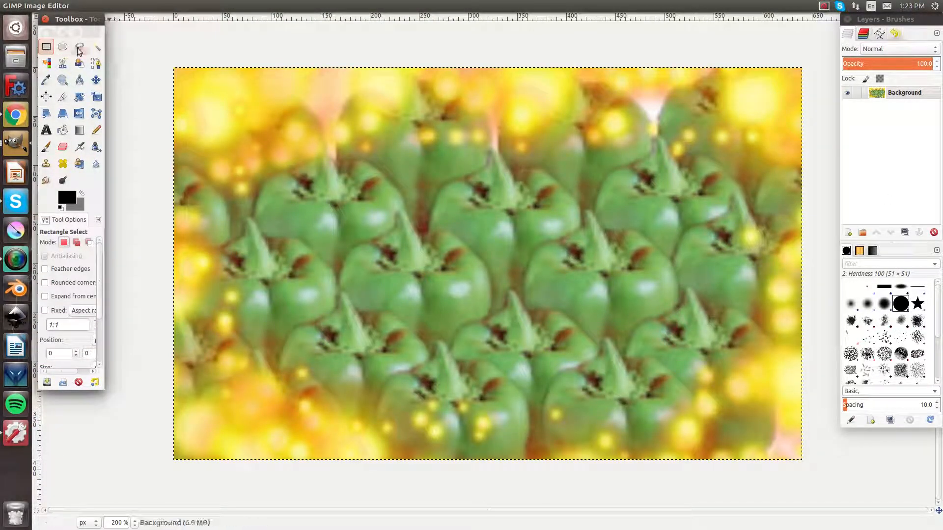
click(79, 49)
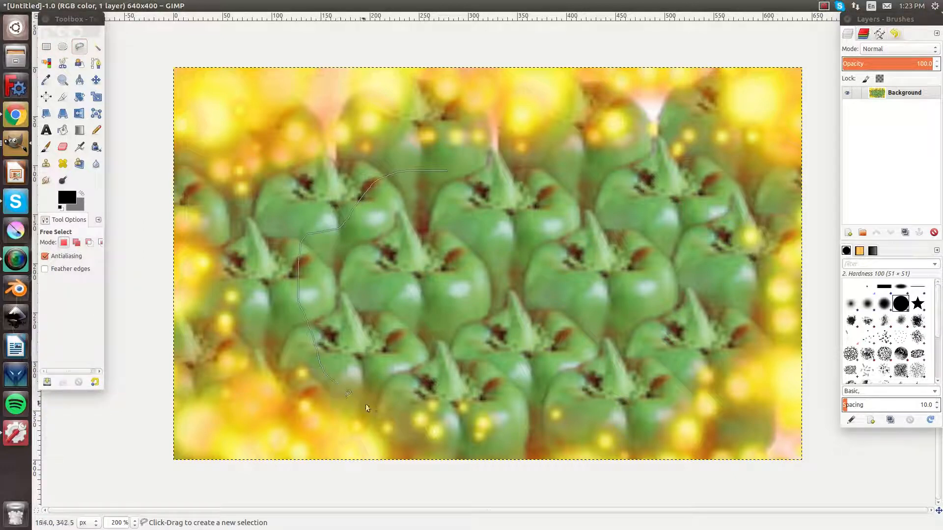
click(527, 213)
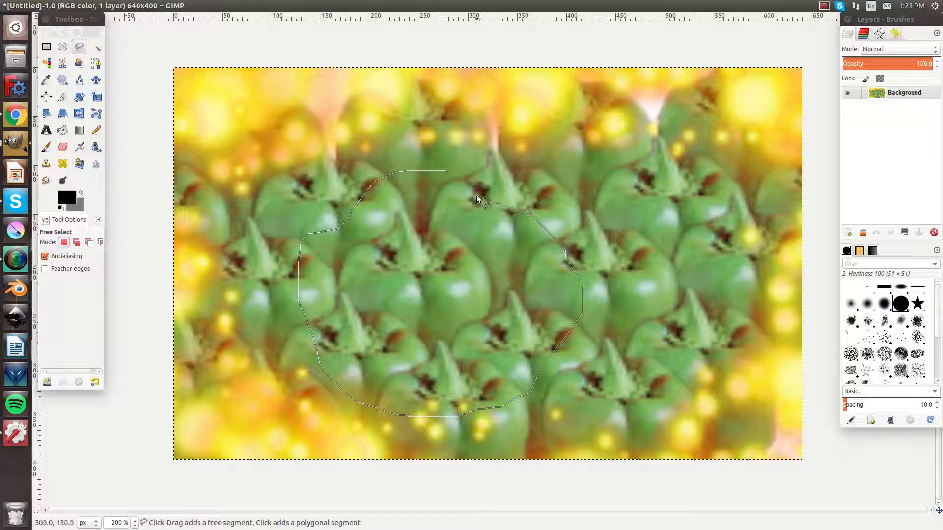
click(446, 172)
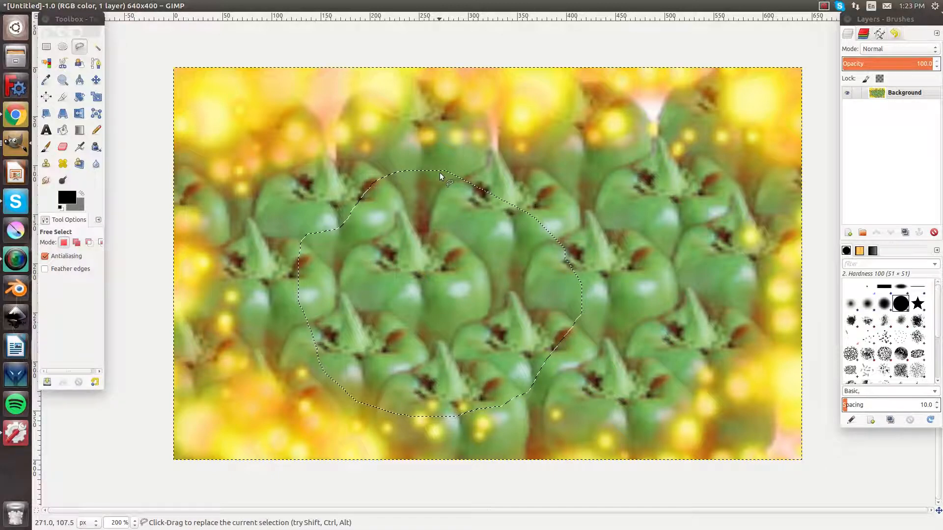
Bucket-fill several similar-colour patches on the peppers inside the selection with the black foreground colour
click(62, 130)
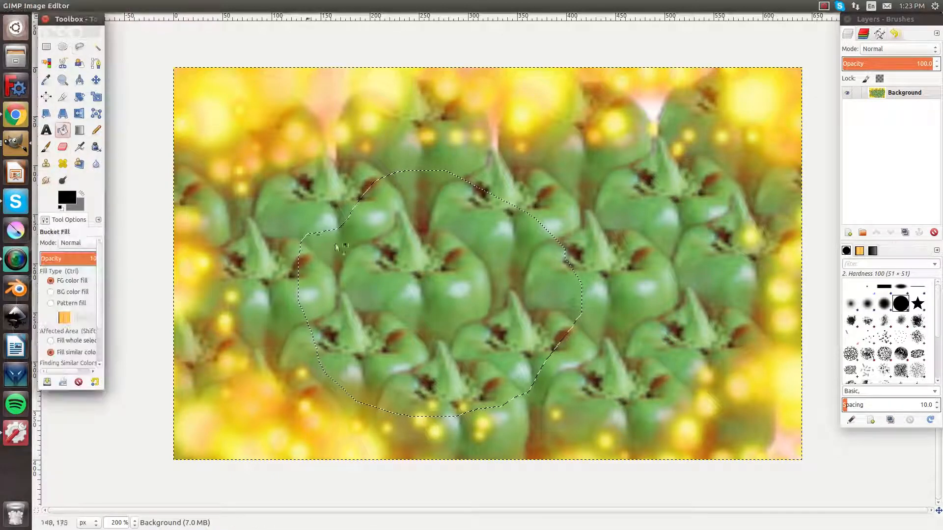
click(466, 270)
click(460, 289)
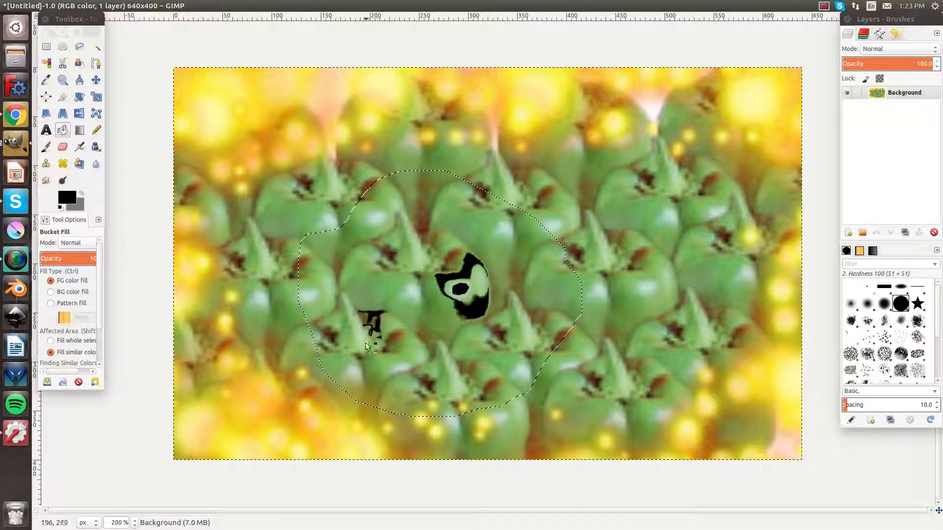
click(456, 406)
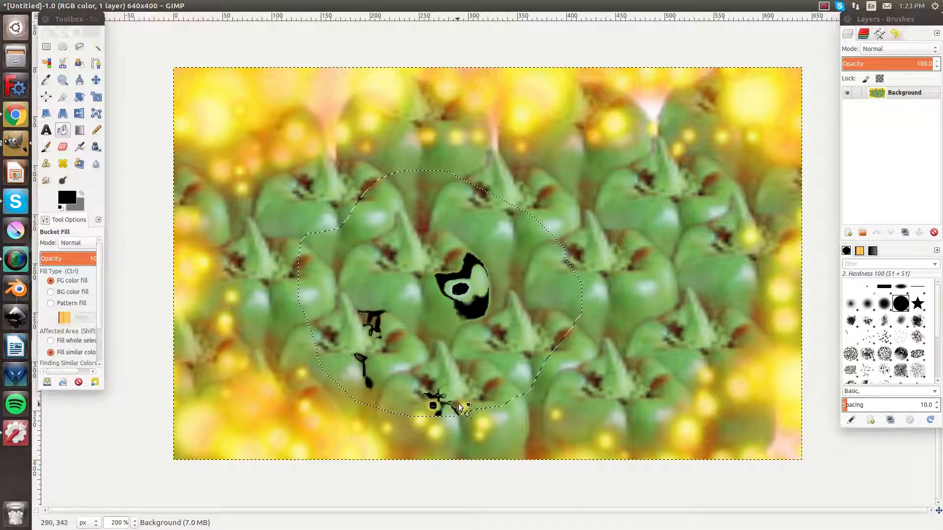
Raise the Bucket Fill threshold and fill the freehand selection black, including the remaining light highlights
scroll(90, 307, down, 3)
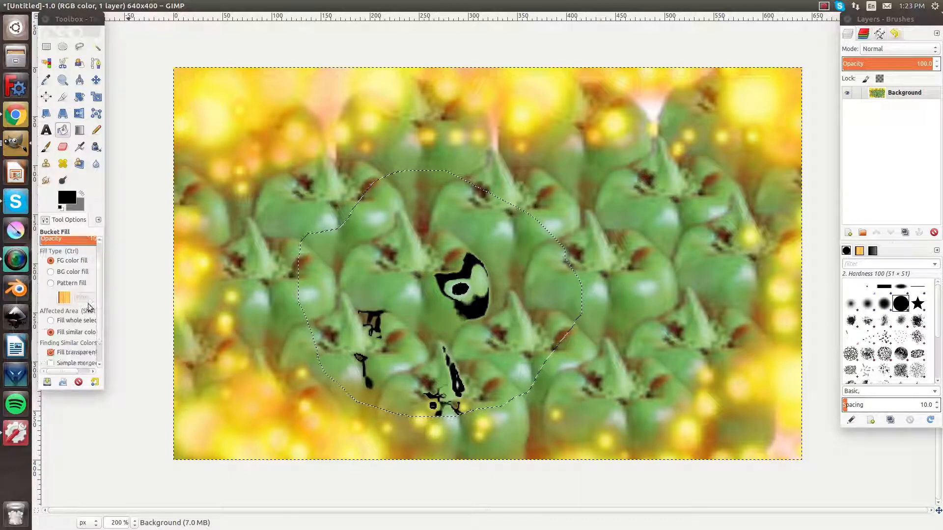
click(68, 347)
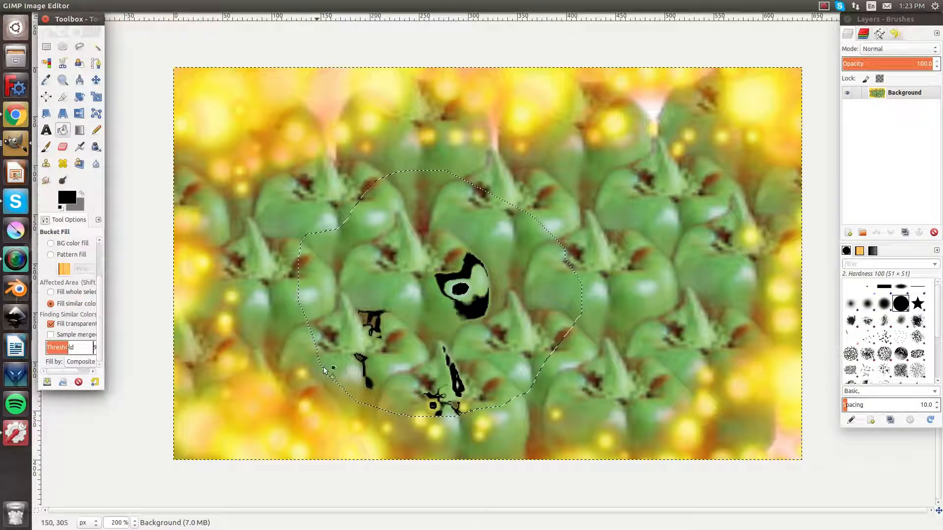
click(378, 352)
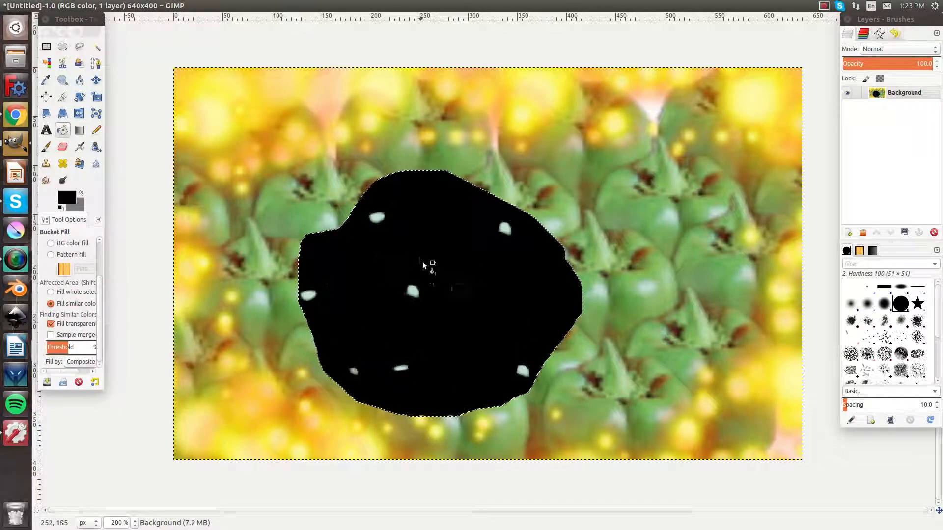
click(413, 289)
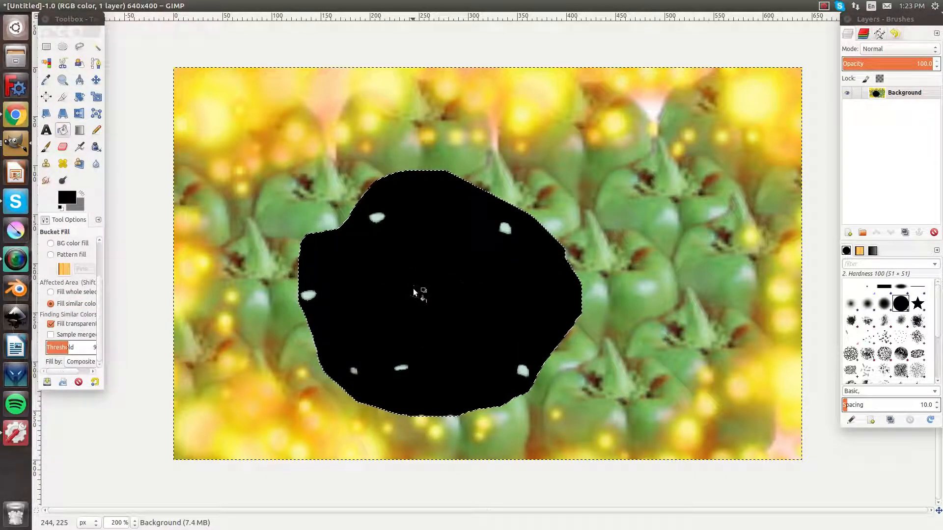
click(401, 368)
click(83, 347)
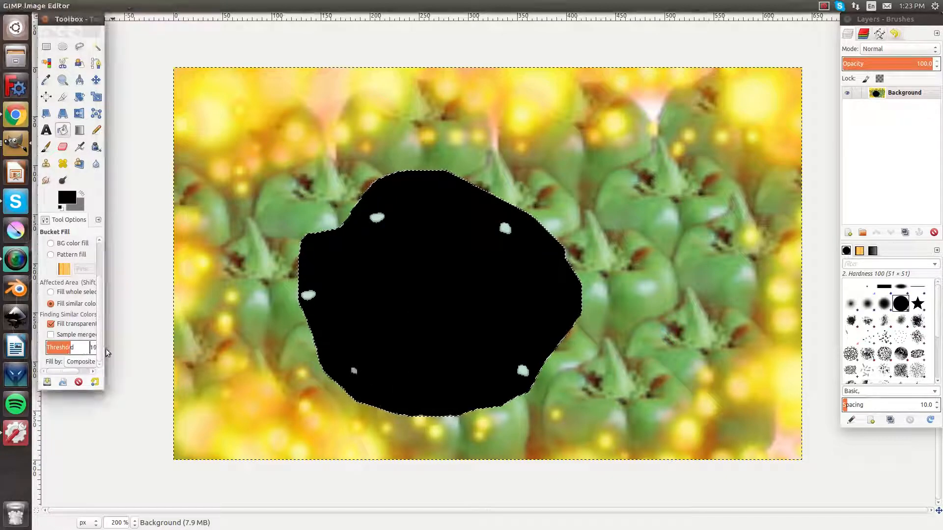
click(307, 294)
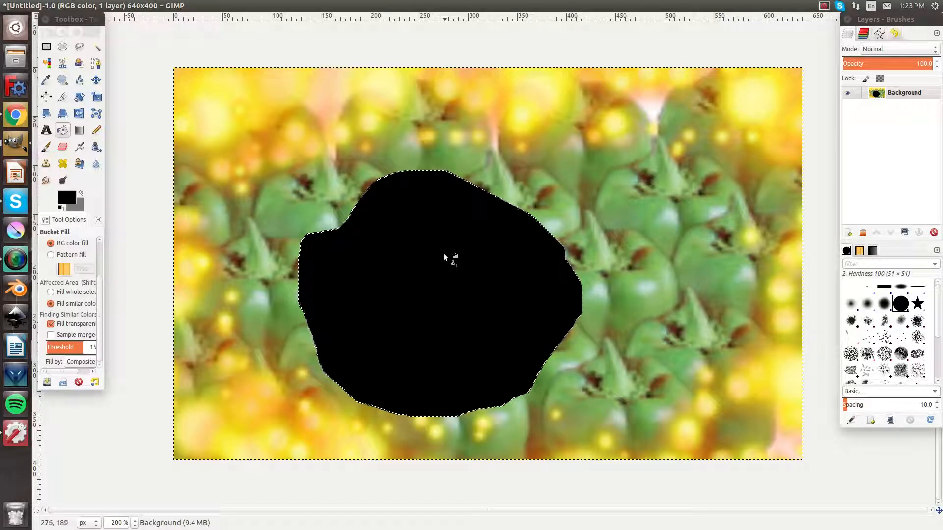
Undo all the black fills and the freehand selection
key(ctrl)
key(ctrl+z)
key(ctrl+z)
key(ctrl+z)
key(ctrl+z)
key(ctrl+z)
key(ctrl+z)
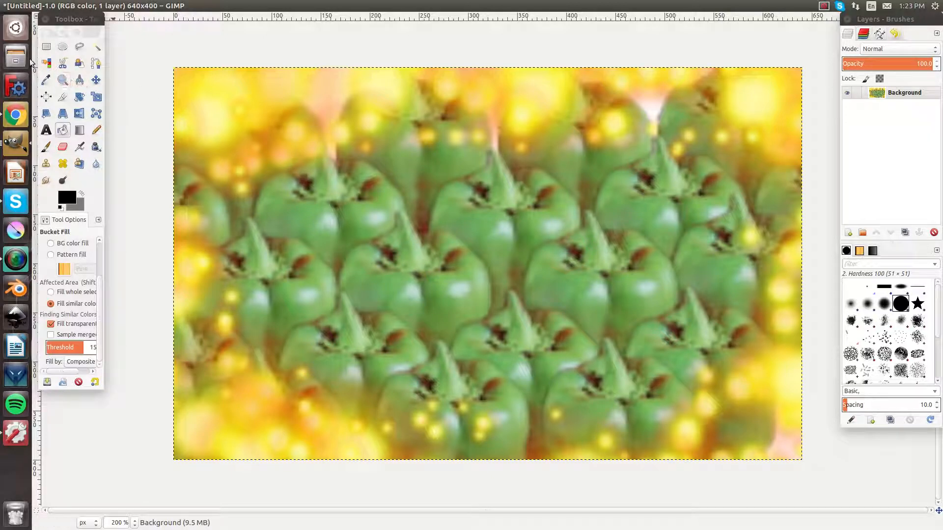
Select the pepper green by color on the middle pepper, then raise the threshold to 68 and select it again
click(45, 61)
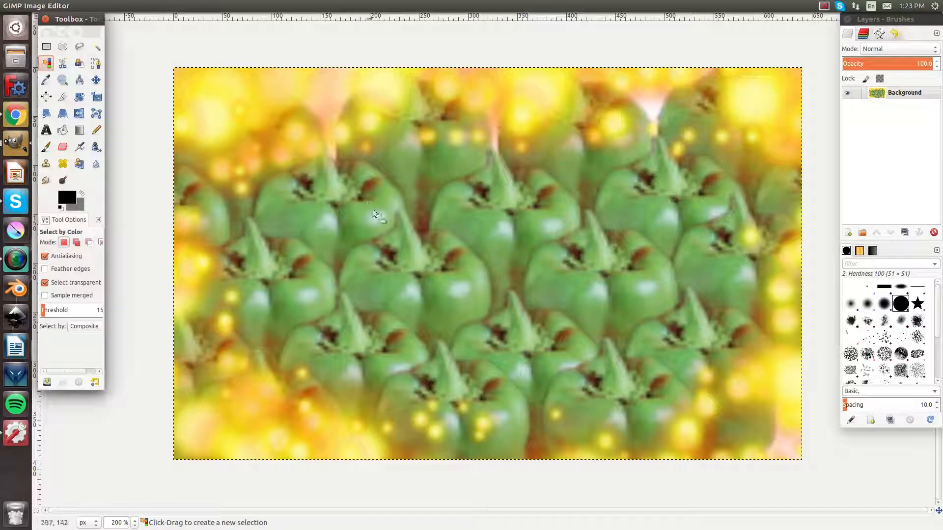
click(402, 285)
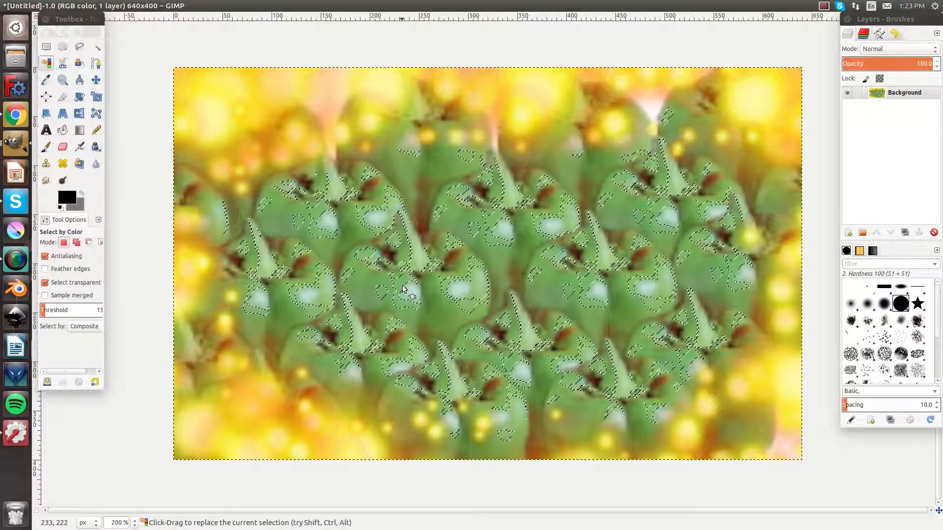
drag(402, 285, 399, 283)
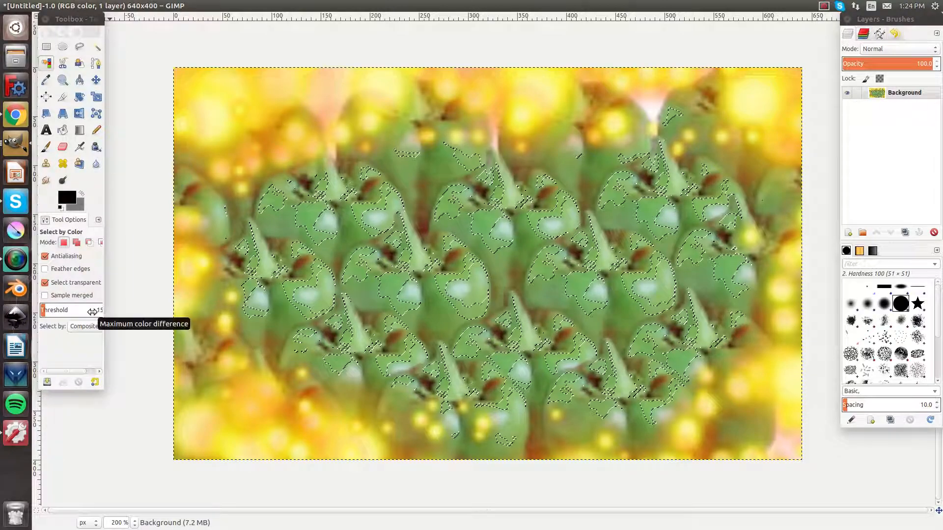
drag(69, 313, 86, 312)
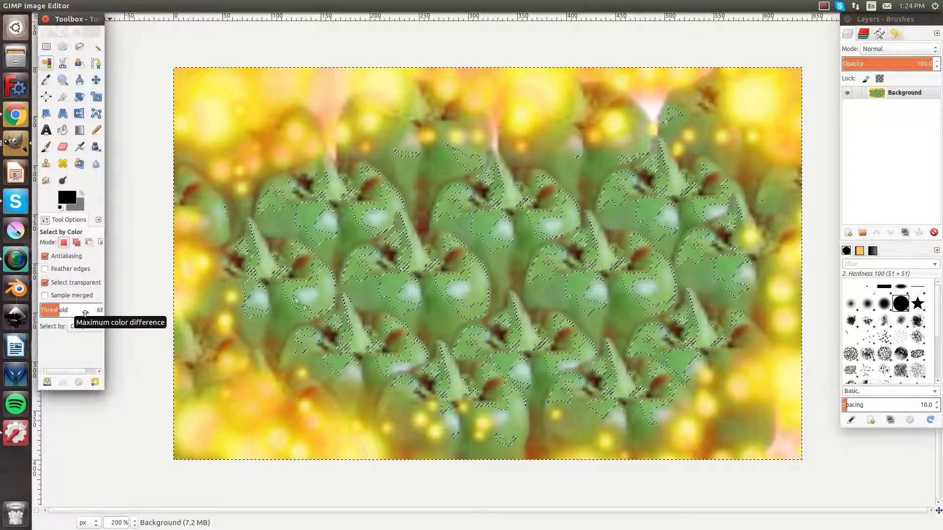
click(390, 284)
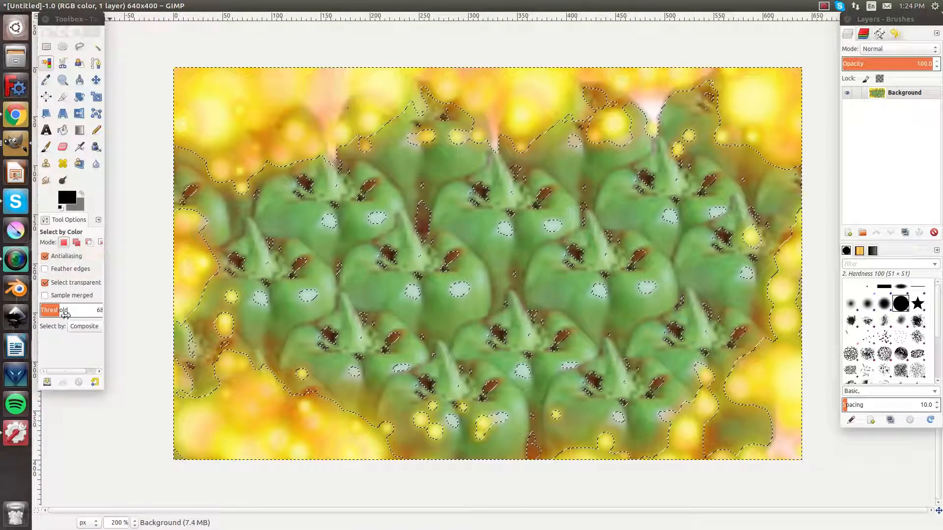
Lower the Select by Color threshold to 40 and further to 26, reselecting the pepper green after each change
drag(78, 312, 52, 312)
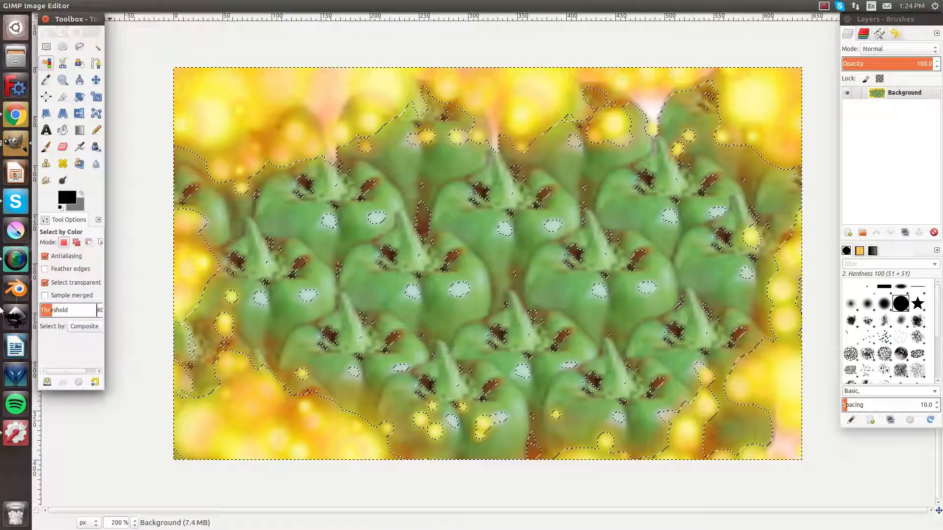
click(388, 284)
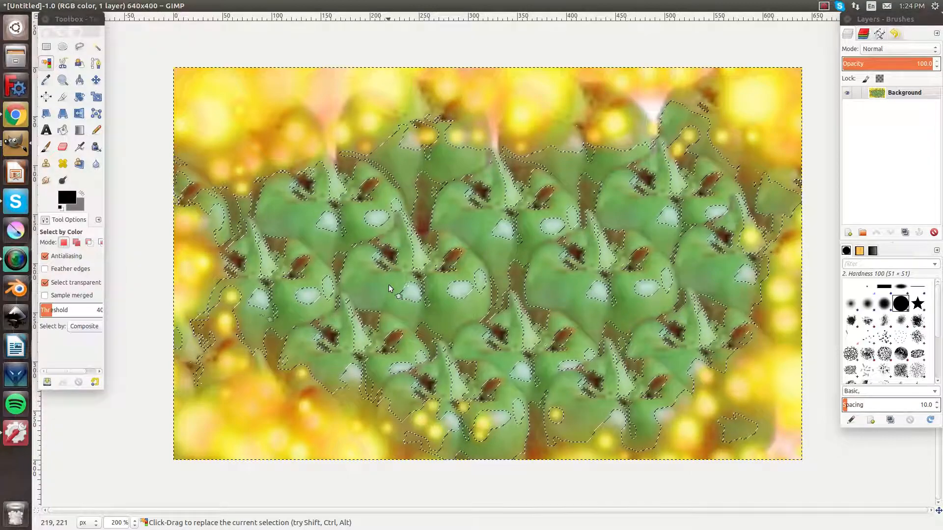
drag(61, 313, 48, 313)
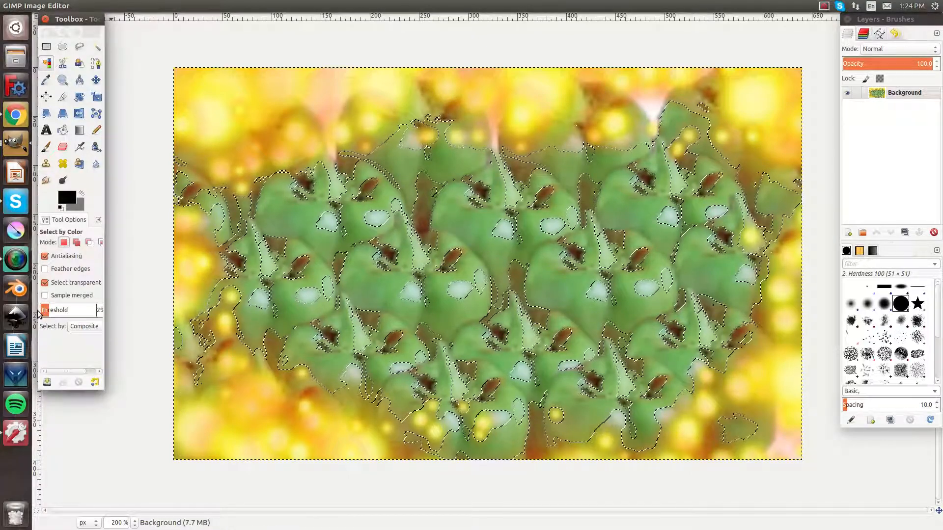
click(391, 285)
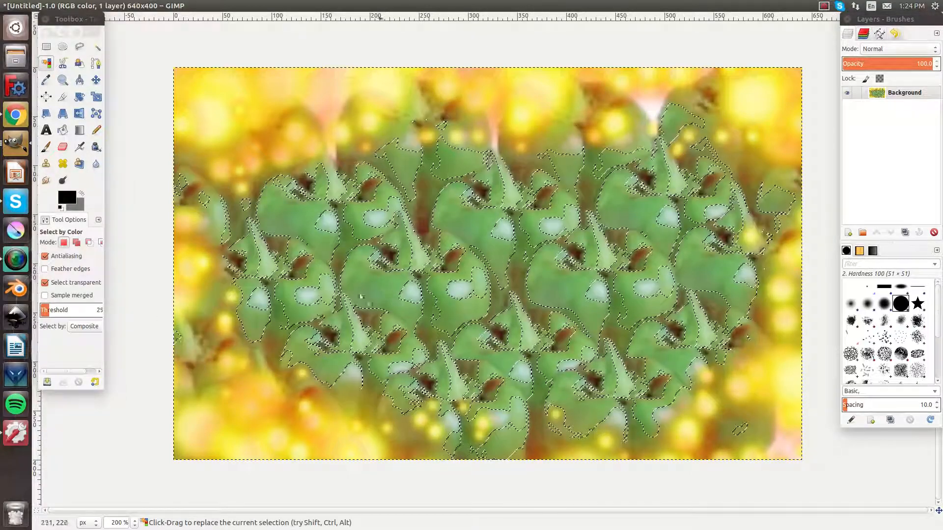
drag(64, 313, 48, 312)
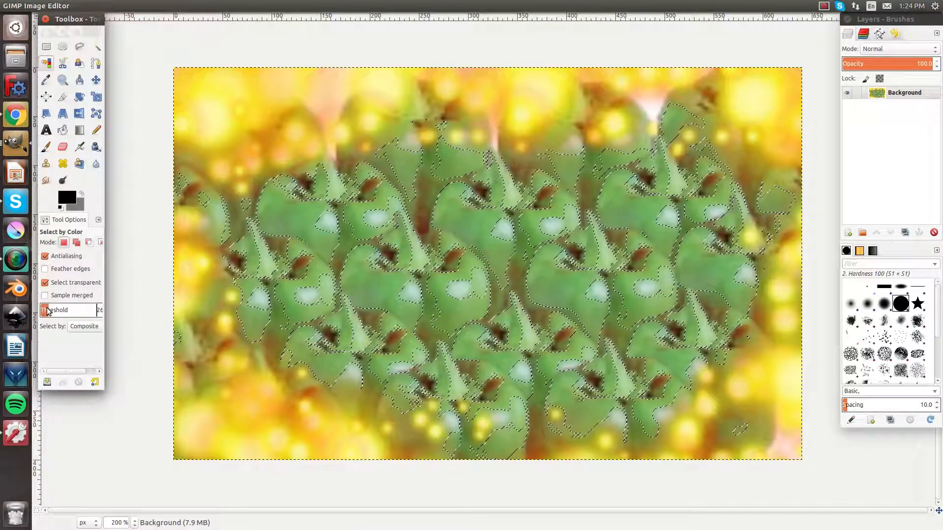
click(395, 282)
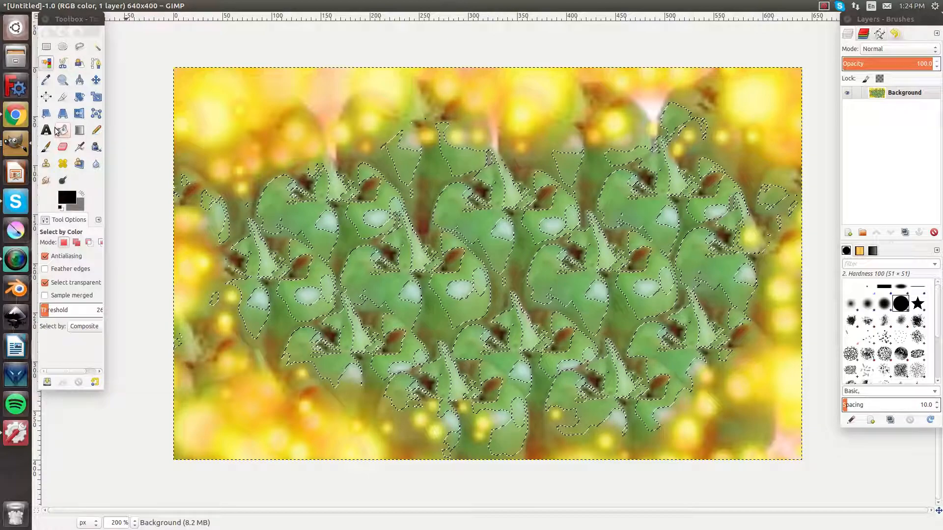
Set the Eraser size to 305.96 and erase the selected green areas across all the peppers
click(49, 148)
click(63, 148)
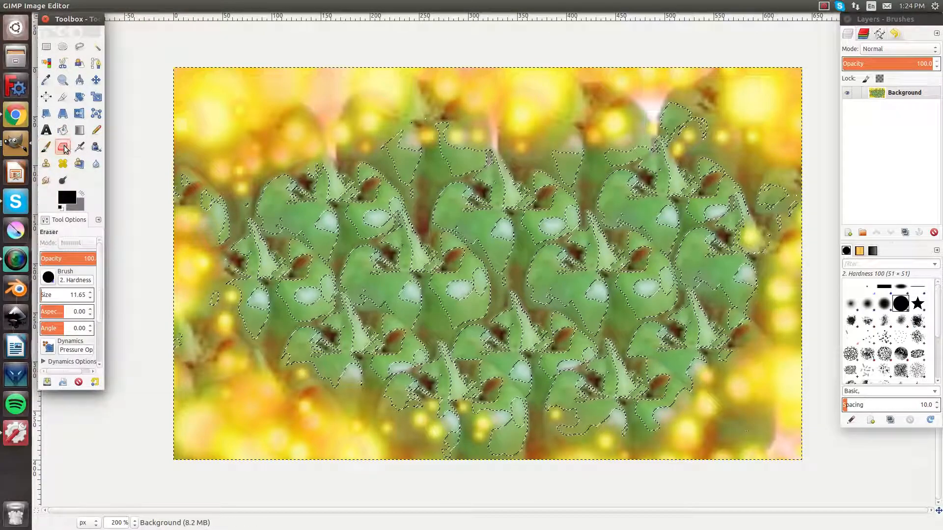
click(900, 308)
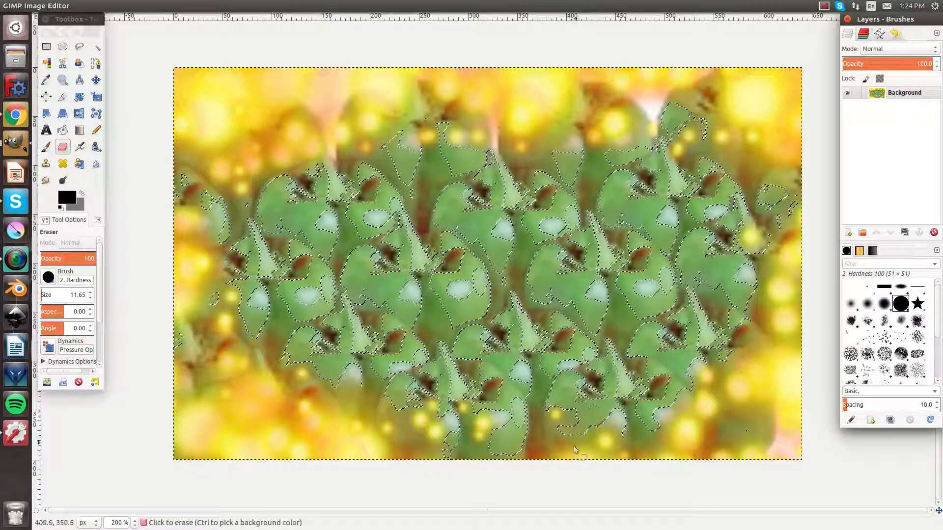
click(55, 293)
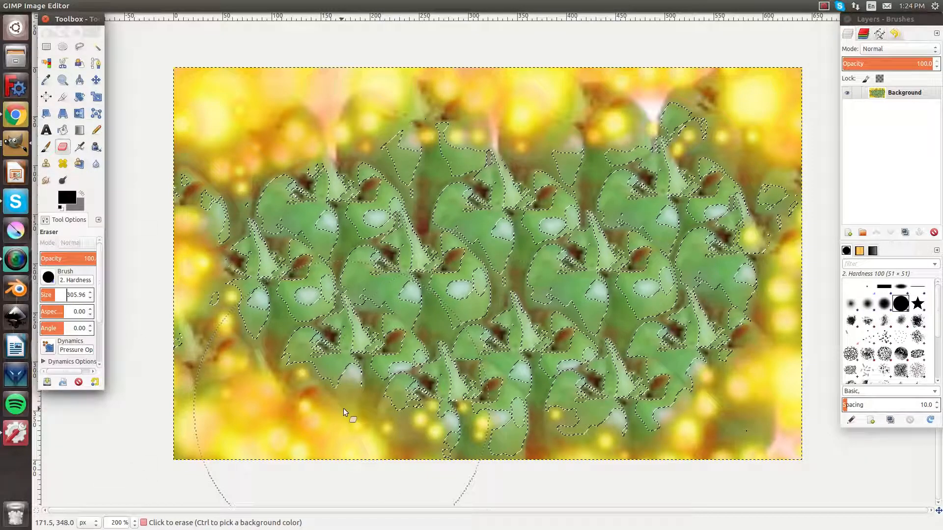
mouse_move(444, 428)
mouse_down()
mouse_move(642, 388)
mouse_move(633, 268)
mouse_move(523, 170)
mouse_move(368, 226)
mouse_up()
drag(359, 69, 219, 123)
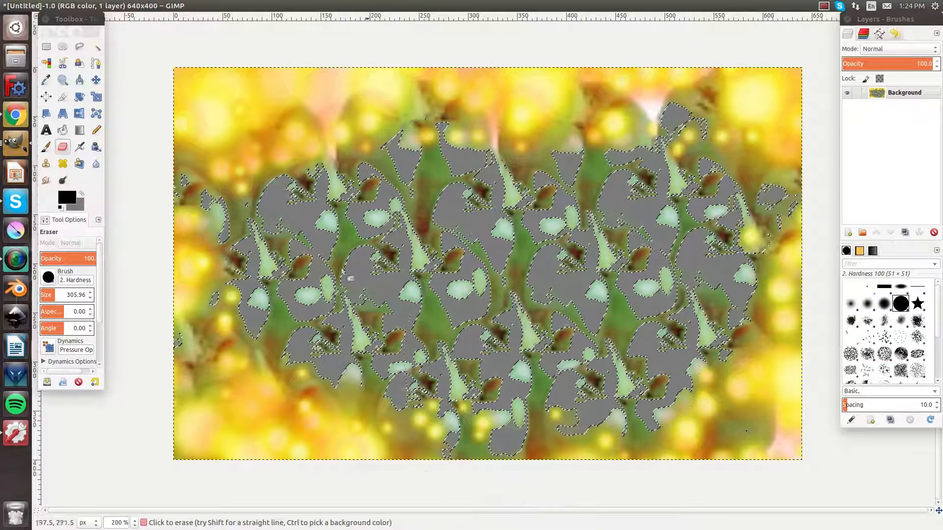
Change the background color to white (ffffff) and erase over the selected pepper areas again
click(80, 205)
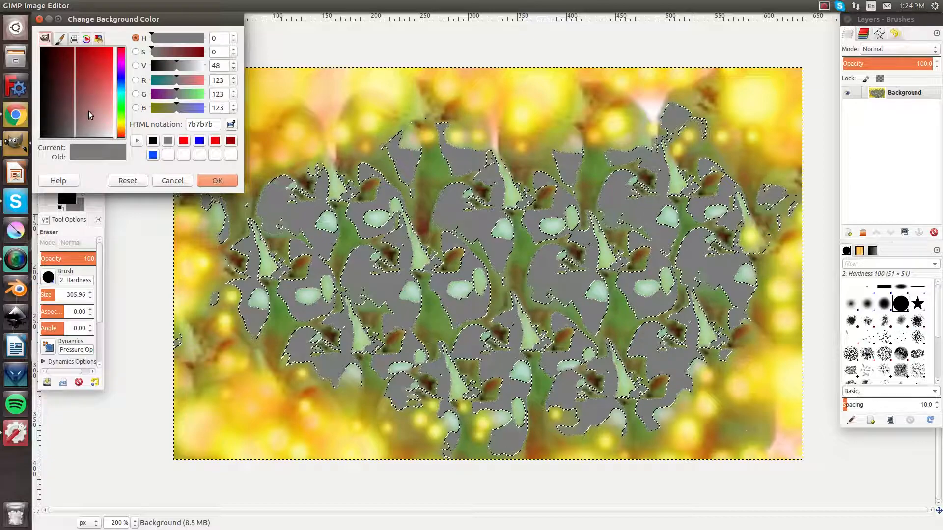
drag(88, 111, 21, 3)
click(55, 90)
drag(63, 117, 199, 247)
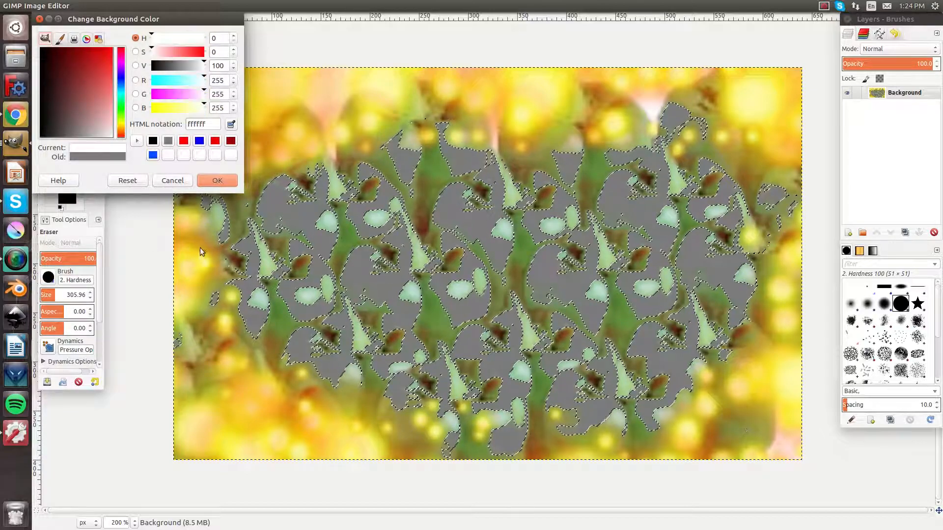
click(217, 181)
mouse_move(432, 364)
mouse_down()
mouse_move(612, 354)
mouse_move(593, 154)
mouse_move(206, 267)
mouse_up()
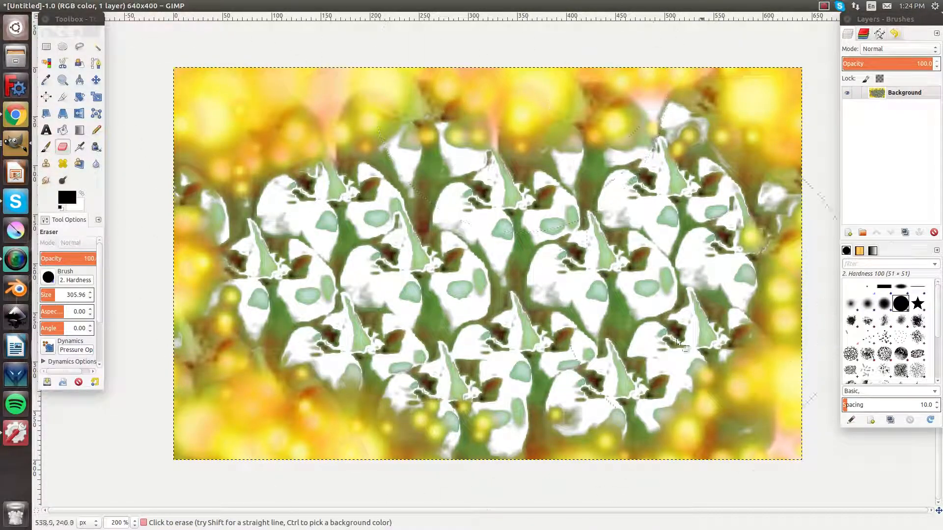
Select the orange of the upper-left sparks by color and erase the selected areas around the image border to white
click(46, 63)
click(277, 117)
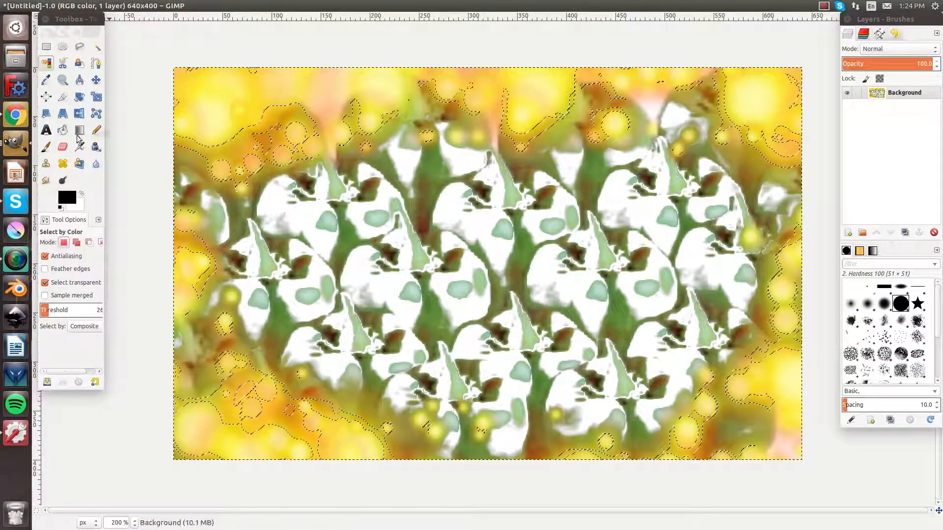
click(62, 146)
mouse_move(231, 319)
mouse_down()
mouse_move(241, 205)
mouse_move(417, 275)
mouse_move(520, 236)
mouse_move(663, 221)
mouse_move(747, 385)
mouse_move(656, 68)
mouse_up()
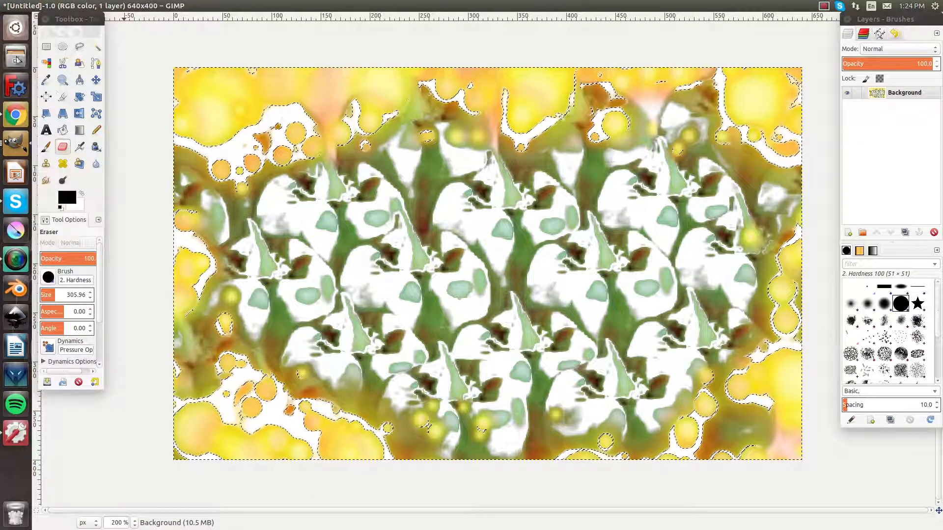
Select the yellow of the upper-left sparks by color and erase the selected areas around the image border to white
click(46, 63)
click(239, 104)
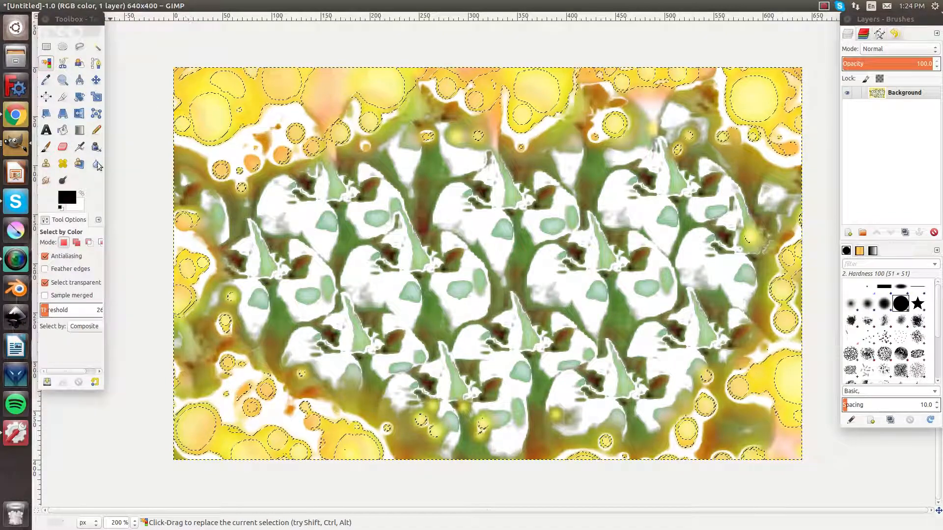
click(62, 146)
mouse_move(197, 428)
mouse_down()
mouse_move(275, 442)
mouse_move(686, 391)
mouse_move(786, 275)
mouse_move(712, 88)
mouse_move(442, 84)
mouse_move(244, 146)
mouse_move(304, 442)
mouse_move(805, 451)
mouse_up()
mouse_move(757, 101)
mouse_down()
mouse_move(548, 116)
mouse_move(248, 157)
mouse_move(234, 324)
mouse_move(558, 263)
mouse_up()
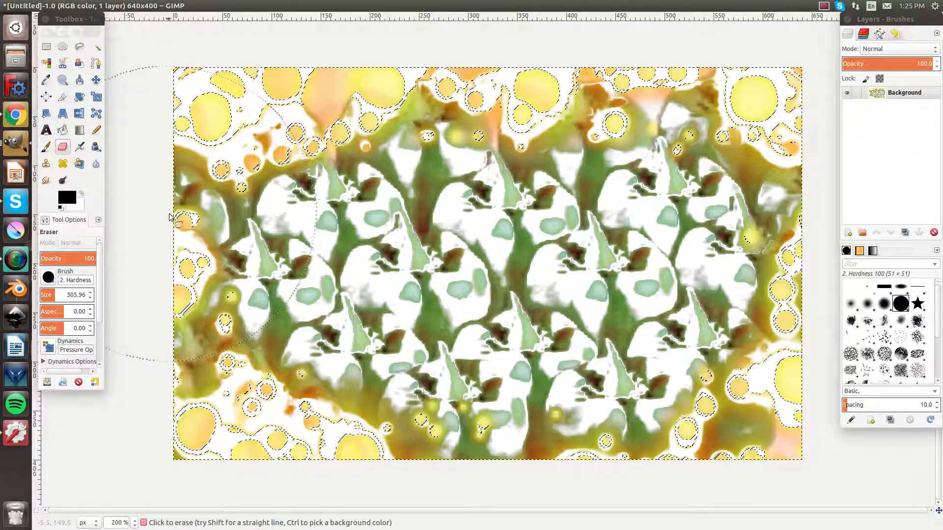
Undo all the erasing, selecting and painting edits back to the blank white canvas
key(ctrl+z)
key(ctrl+z)
key(ctrl+z)
key(ctrl+z)
key(ctrl+z)
key(ctrl+z)
key(ctrl+z)
key(ctrl+z)
key(ctrl+z)
key(ctrl+z)
key(ctrl+z)
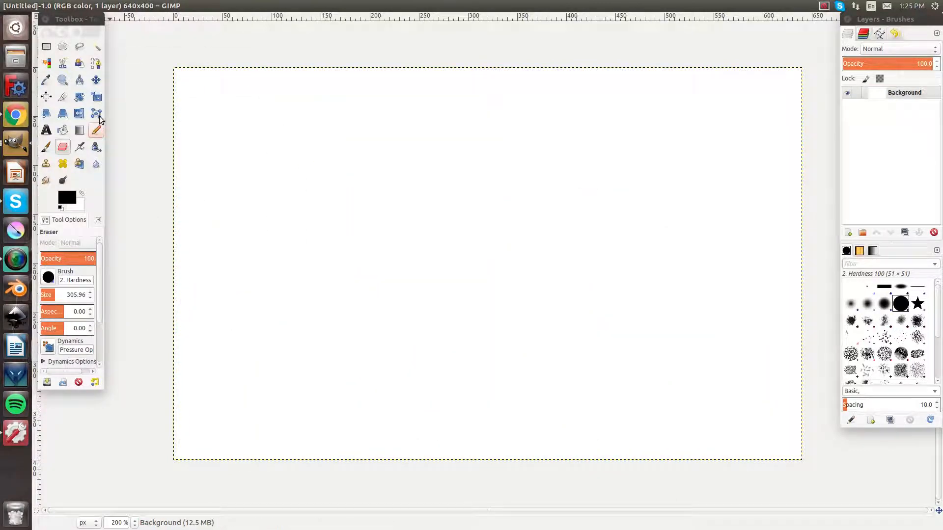
Fill the canvas with black, and cover it with black-to-white linear gradients running horizontally and along both diagonals
click(63, 131)
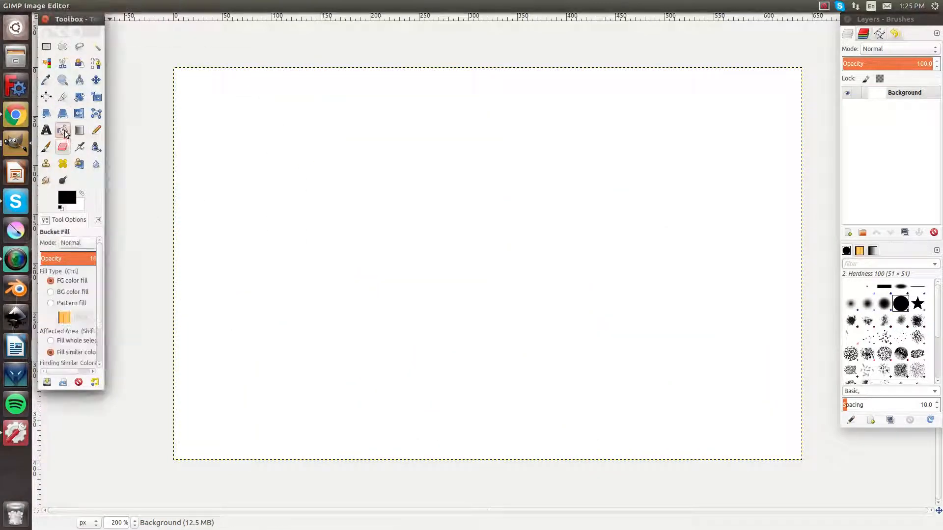
click(316, 218)
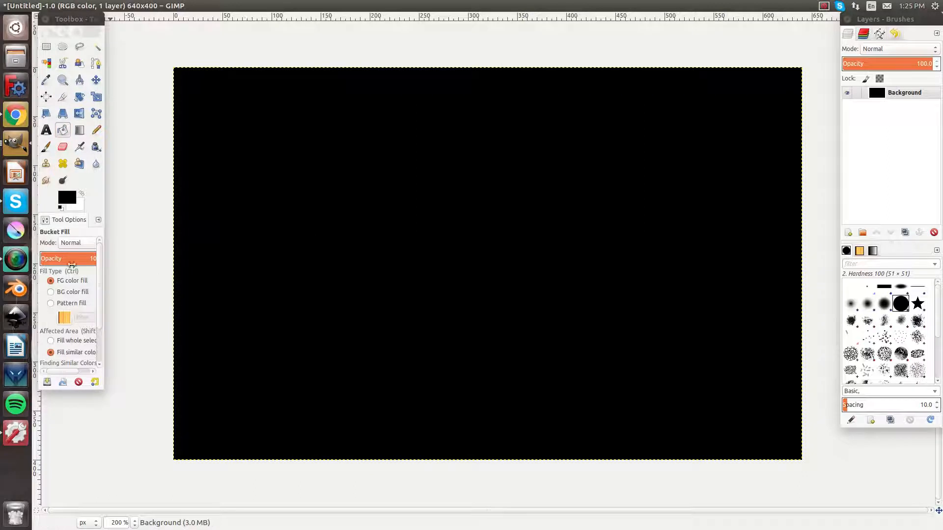
click(80, 130)
drag(227, 269, 762, 281)
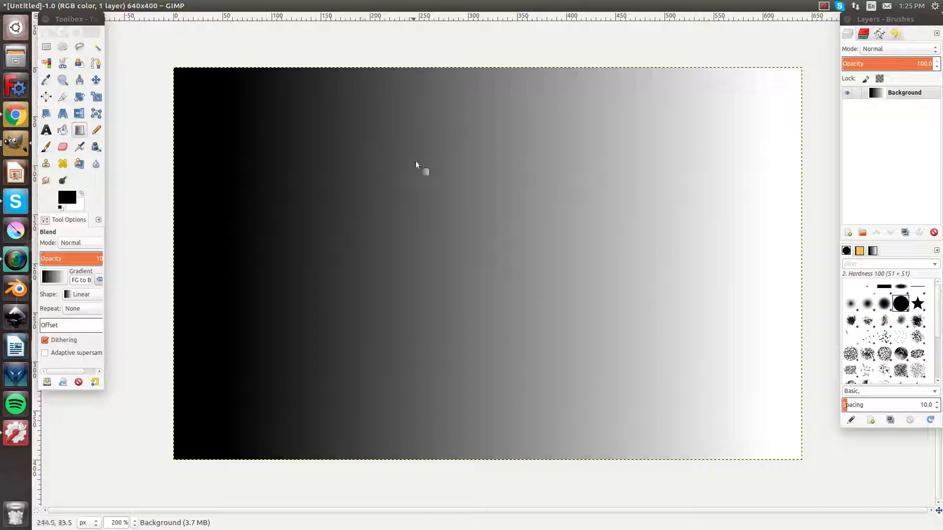
drag(240, 112, 718, 358)
drag(685, 116, 223, 400)
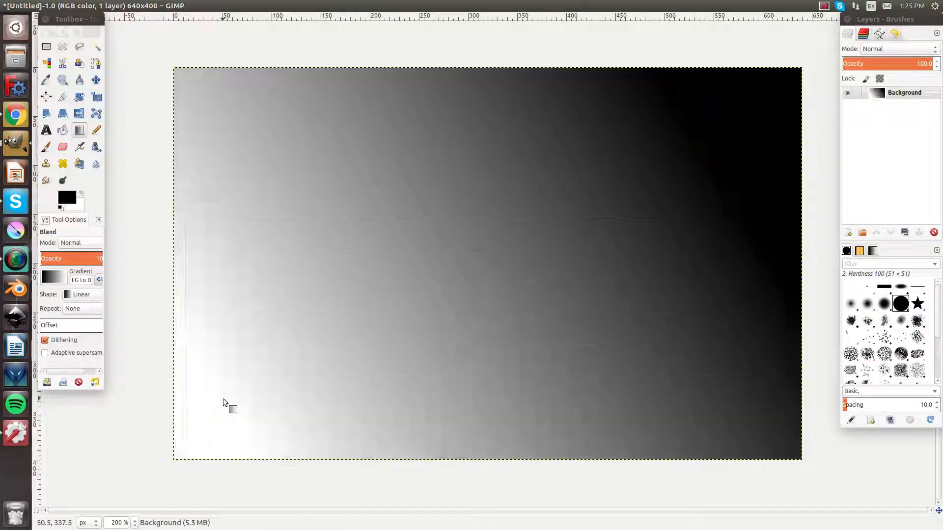
Apply a very short diagonal black-to-white gradient with a hard edge, followed by full right-to-left and top-to-bottom gradients
drag(240, 345, 493, 239)
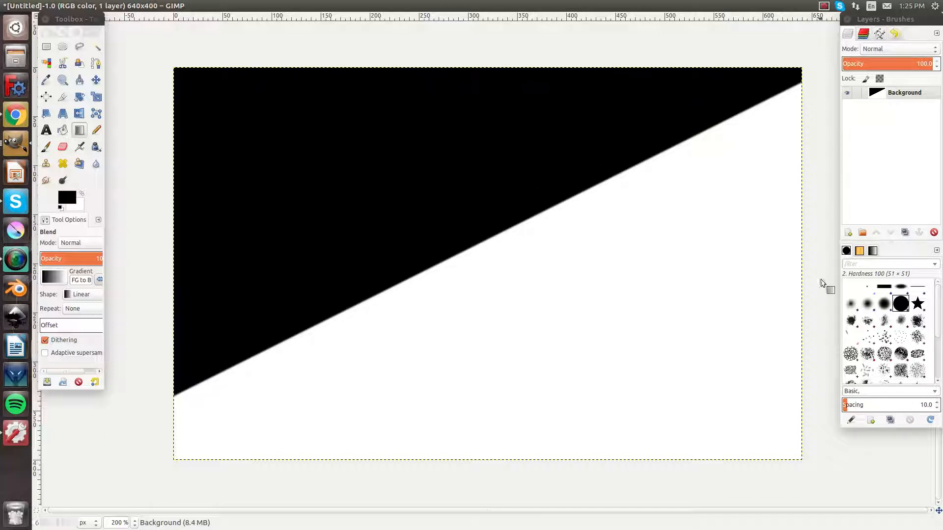
drag(816, 271, 111, 261)
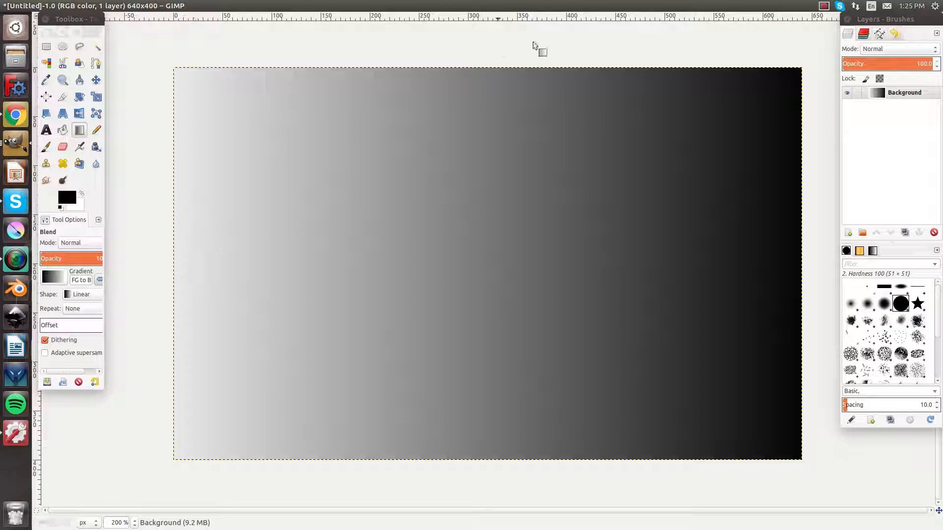
drag(563, 42, 570, 505)
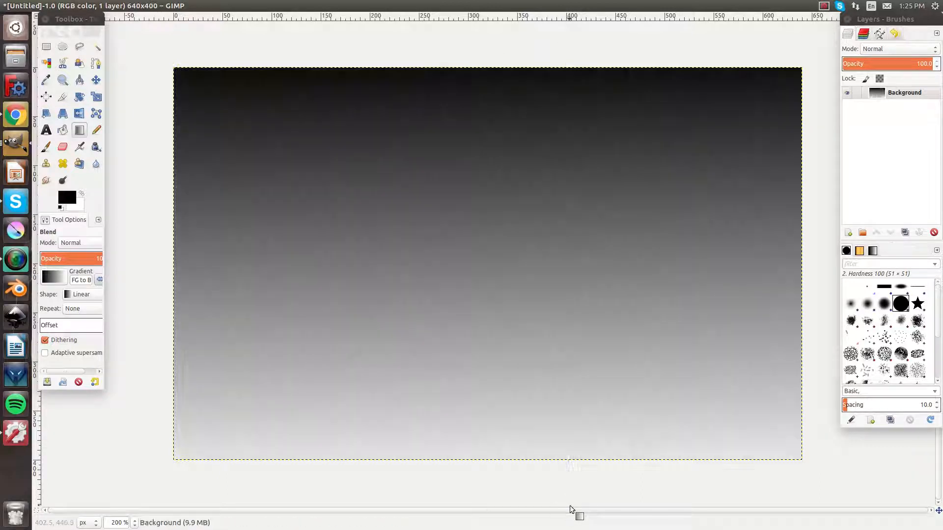
Apply linear gradients of different lengths from upper left to lower right, including one with the foreground and background colors swapped
drag(267, 131, 653, 395)
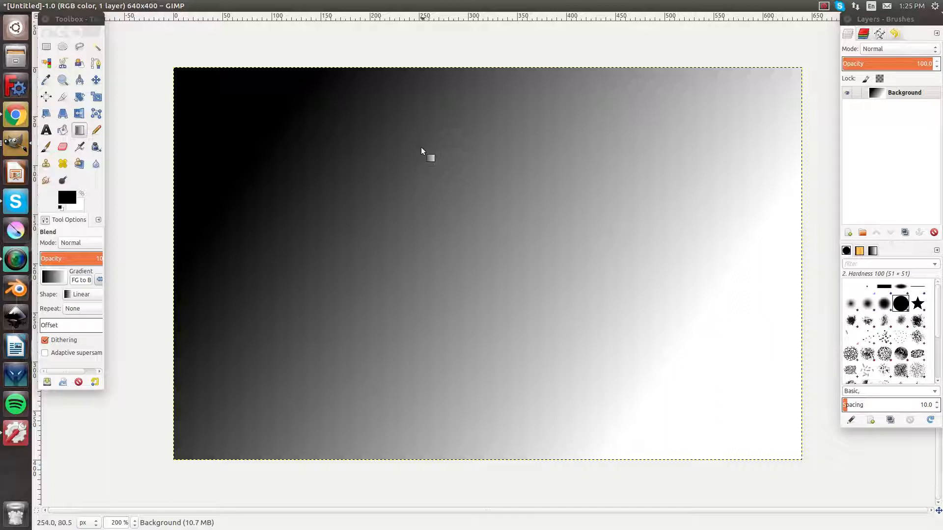
drag(263, 135, 646, 382)
drag(322, 163, 523, 442)
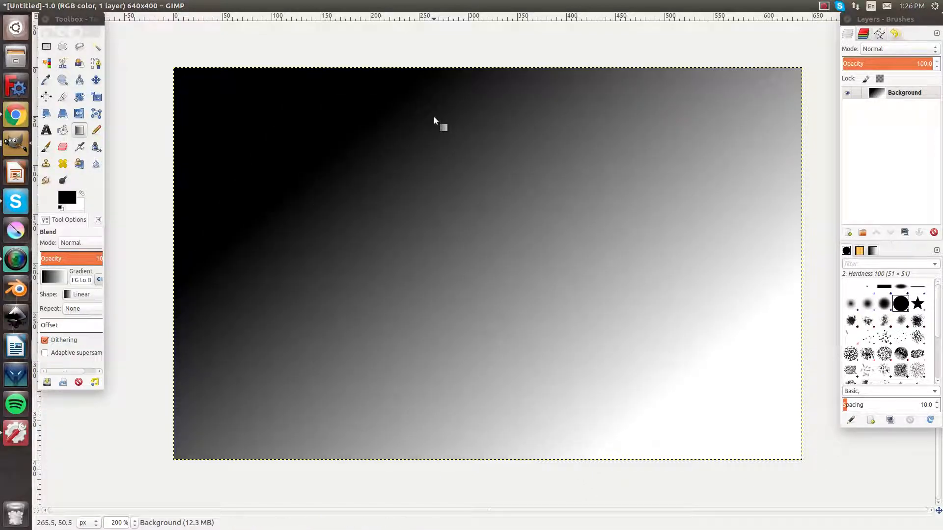
drag(229, 92, 701, 500)
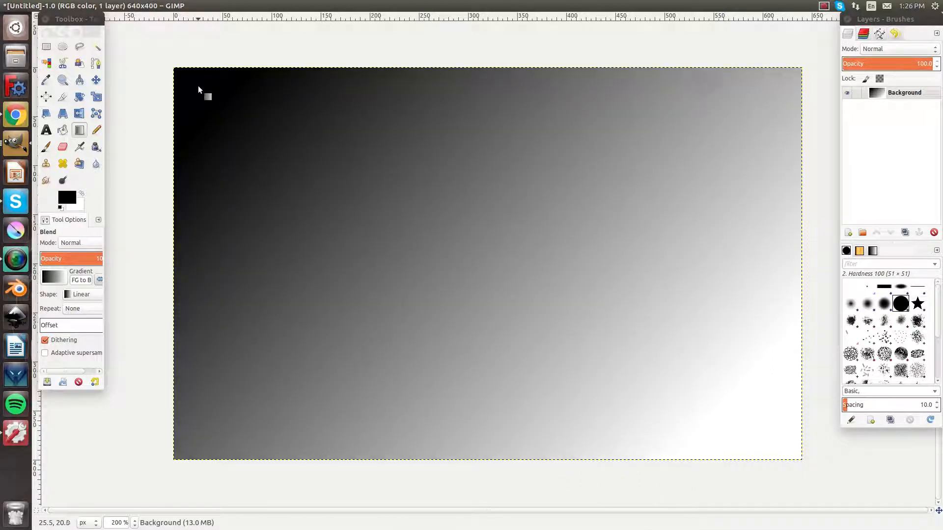
click(82, 194)
drag(219, 131, 625, 444)
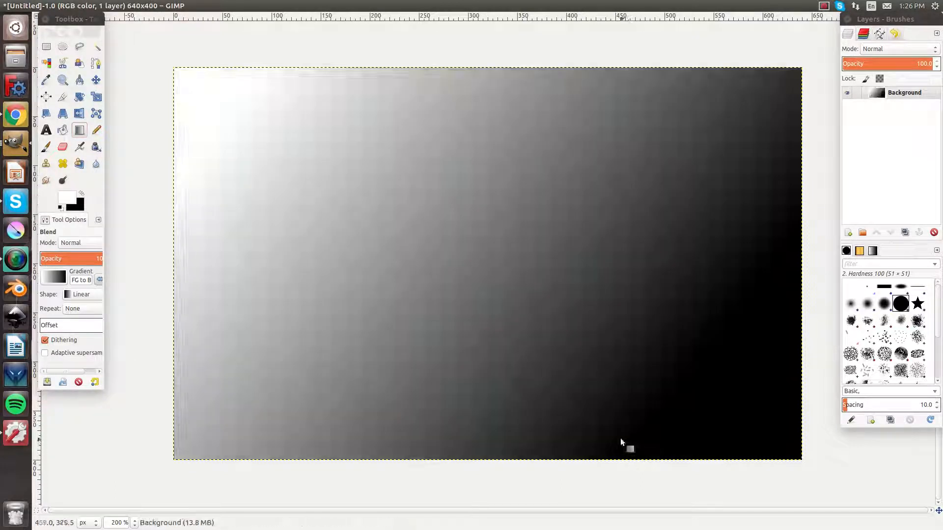
Set the foreground color to red (c90e0e) and the background color to blue (3100e7)
click(67, 199)
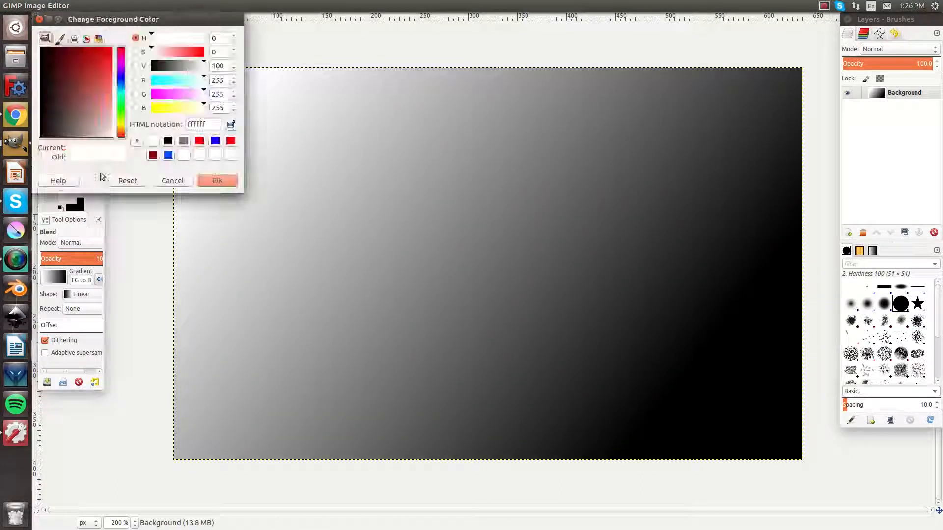
click(96, 67)
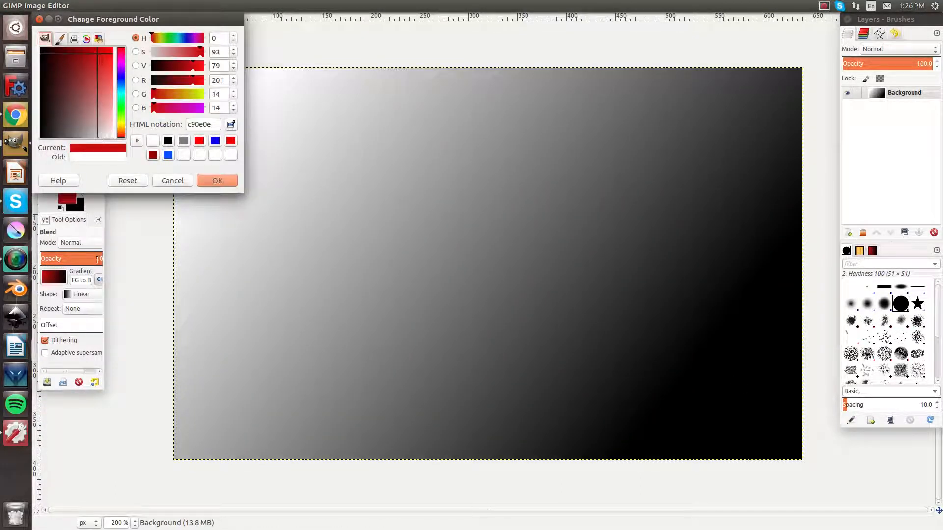
click(199, 178)
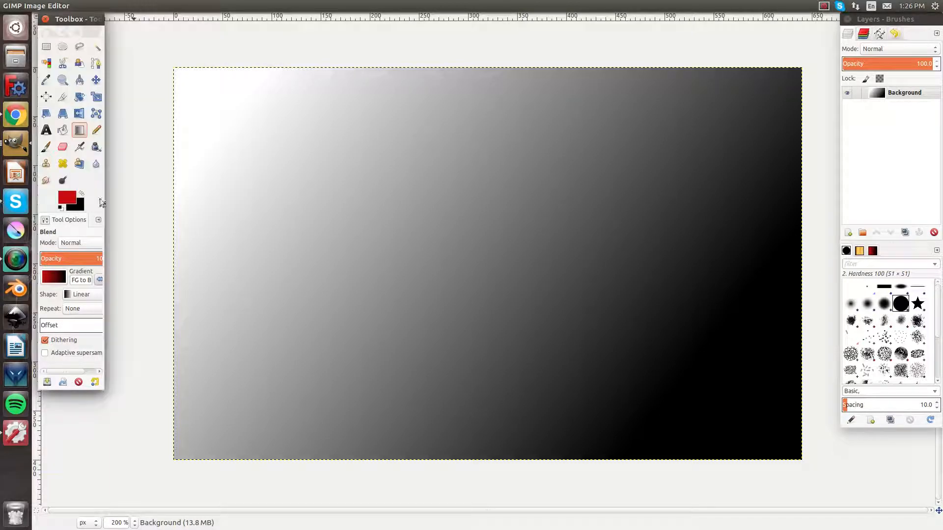
click(81, 206)
click(121, 77)
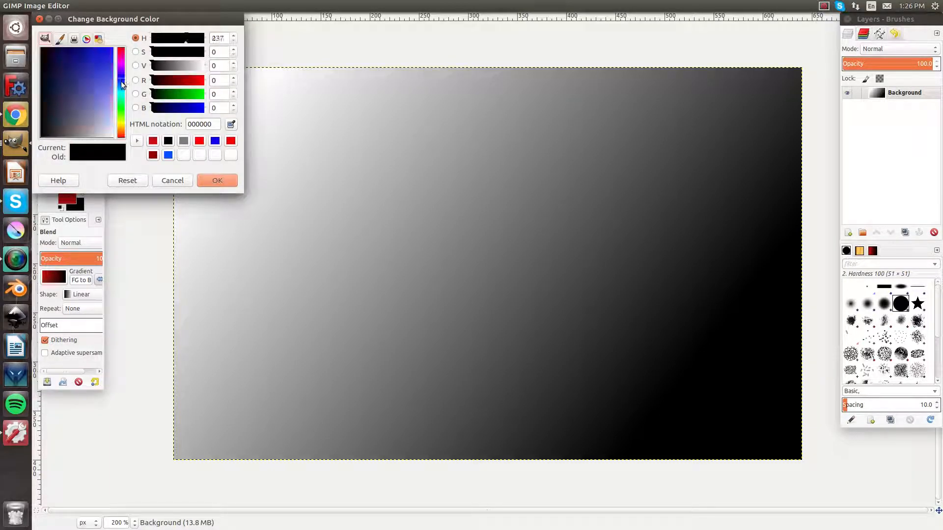
click(212, 181)
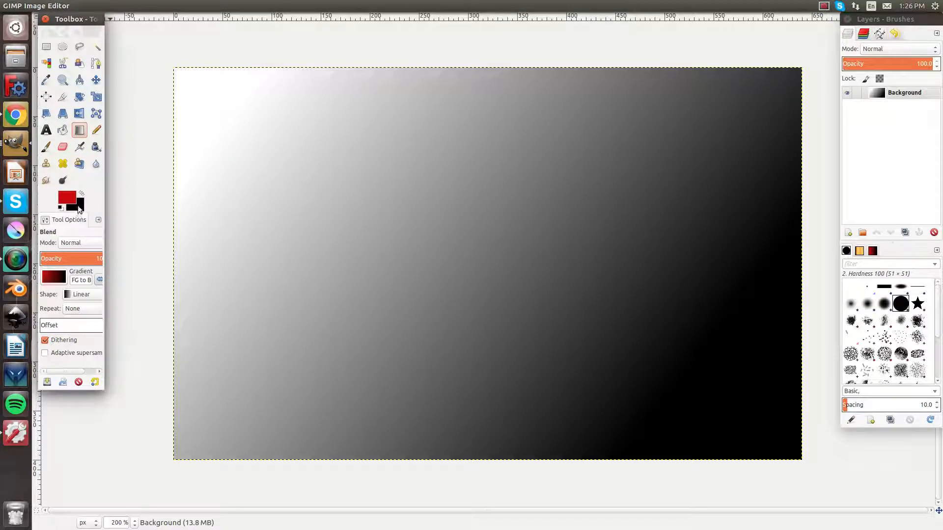
click(78, 204)
click(120, 74)
drag(113, 75, 112, 56)
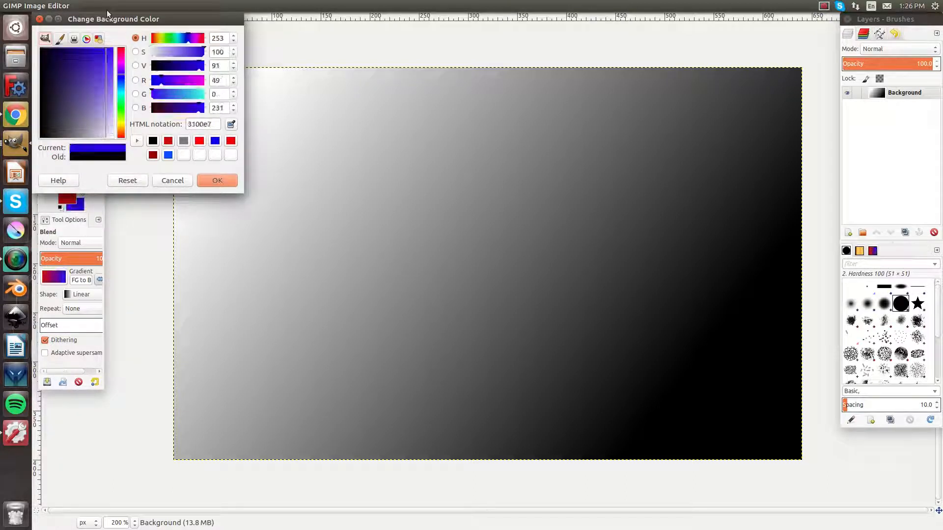
click(223, 181)
Apply red-to-blue linear gradients in different directions and lengths, ending with one from the canvas's upper-left to its lower-right corner
drag(244, 118, 681, 404)
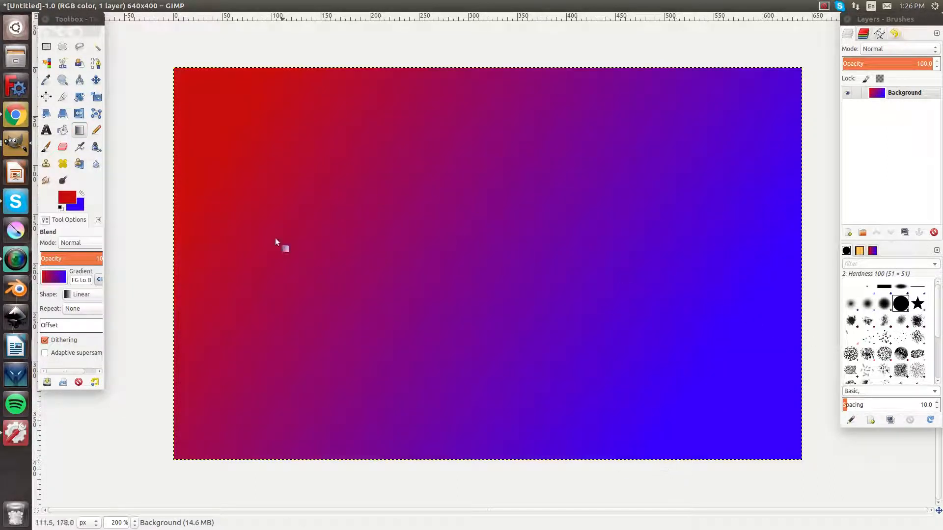
drag(757, 140, 756, 325)
drag(649, 219, 474, 214)
click(474, 214)
click(474, 214)
drag(183, 93, 799, 458)
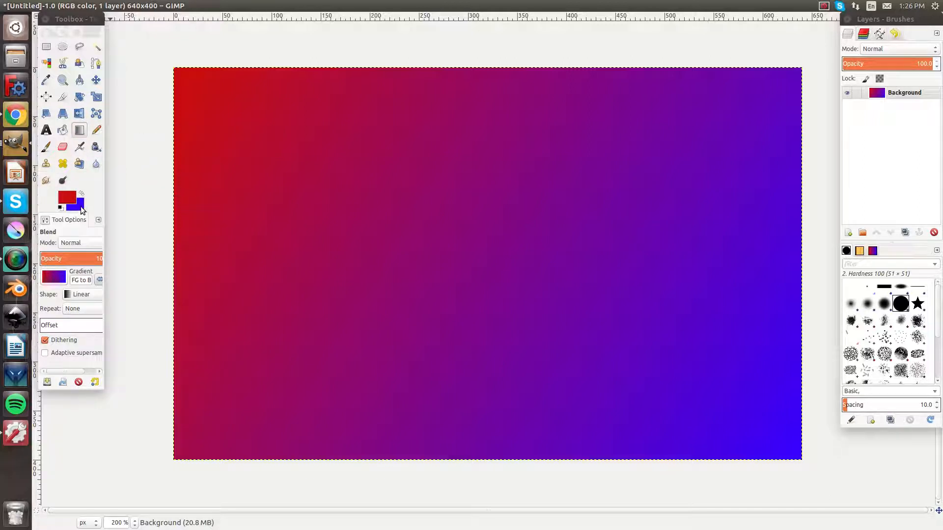
Reset the colors to default black and white and apply a slightly slanted left-to-right gradient over the canvas
click(60, 208)
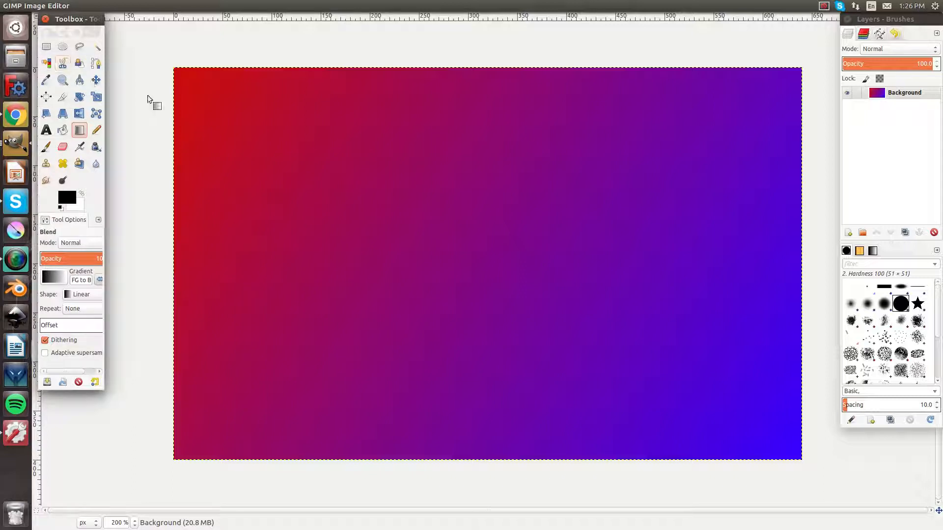
drag(231, 101, 658, 236)
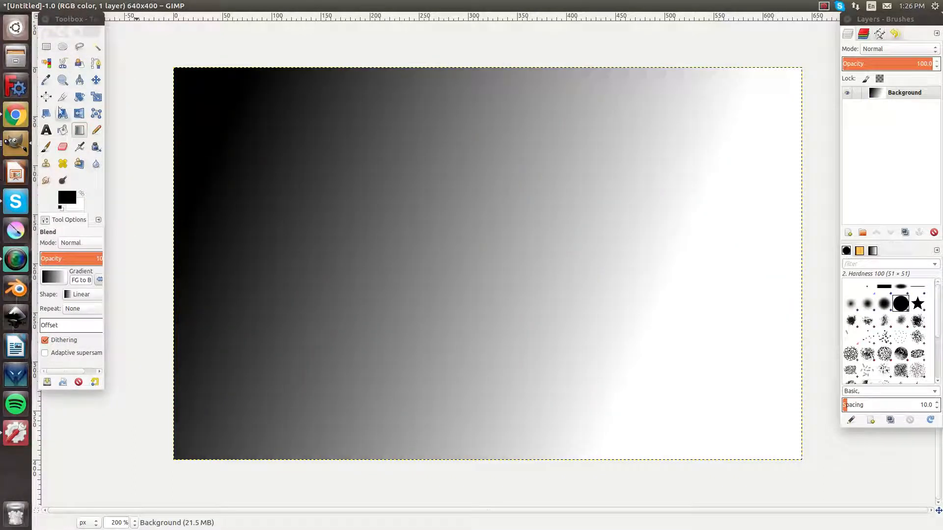
Undo all the gradients and the black canvas fill
click(45, 45)
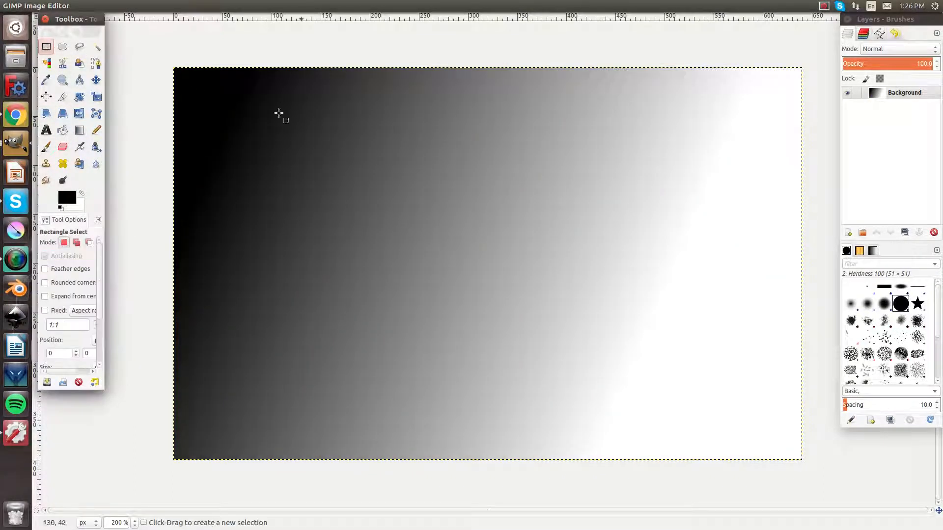
key(ctrl+z)
key(ctrl+z)
key(ctrl+z)
key(ctrl+z)
key(ctrl+z)
key(ctrl+z)
key(ctrl+z)
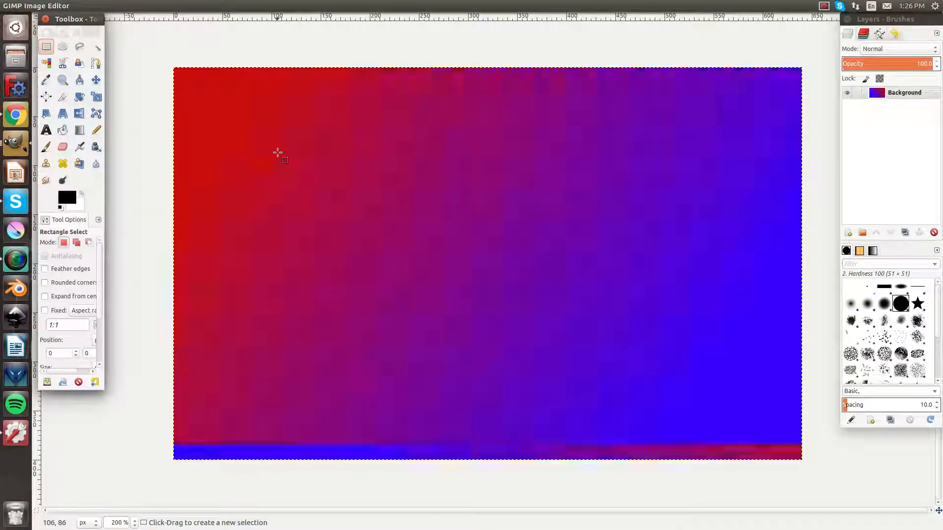
key(ctrl+z)
key(ctrl+z)
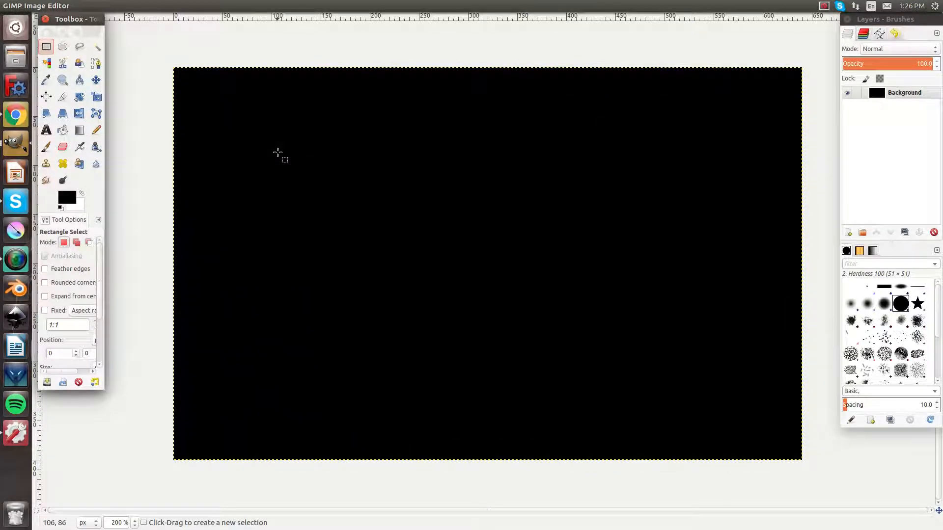
Select a rectangle of about 456 × 214 px in the middle of the canvas and fill it with black
drag(294, 139, 742, 347)
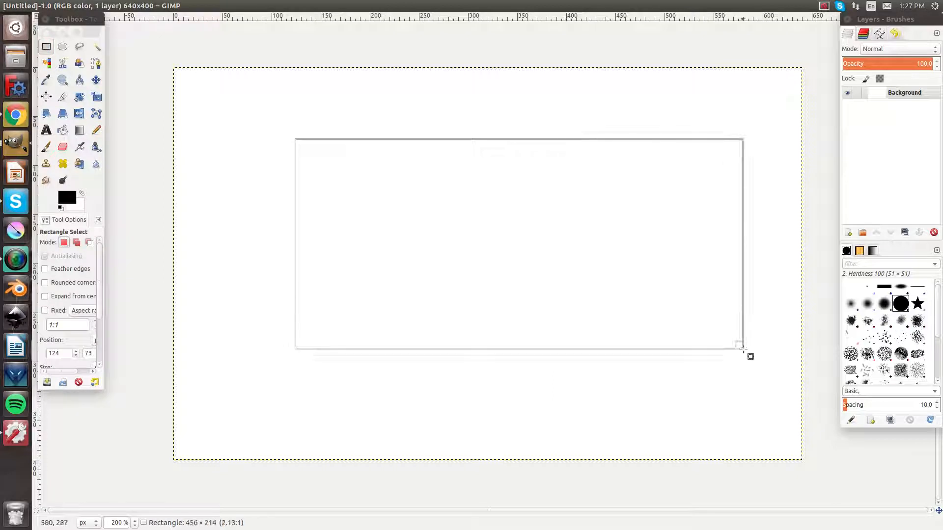
click(62, 130)
click(354, 206)
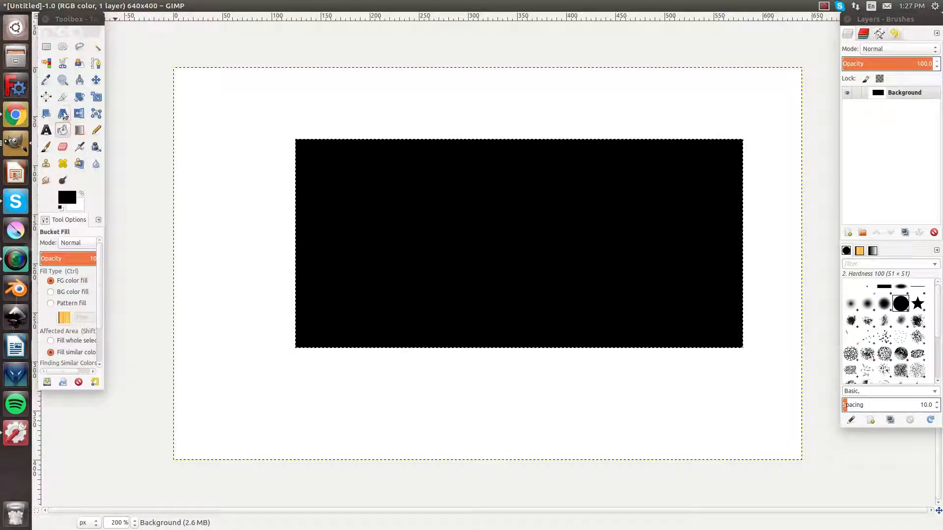
Shear the black rectangle vertically with a Y magnitude of about -116, slanting it upward to the right
click(46, 113)
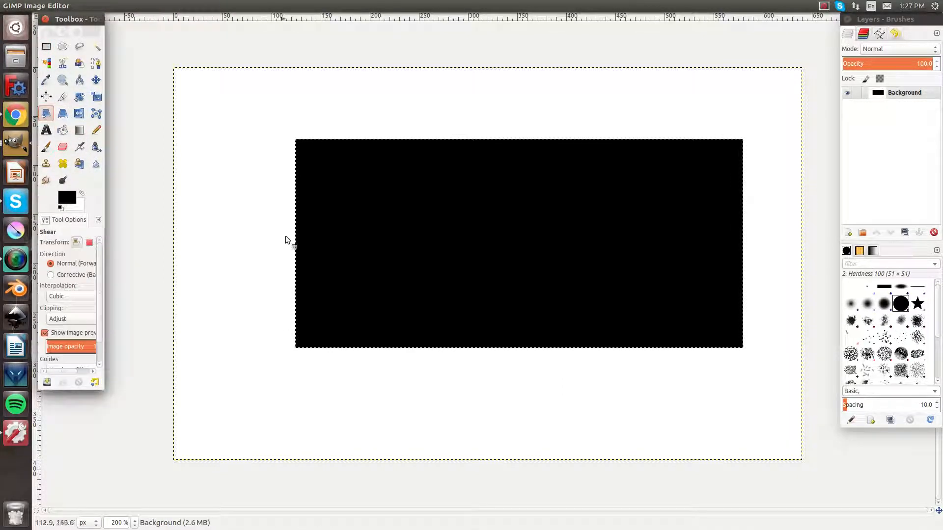
click(304, 346)
drag(305, 346, 392, 452)
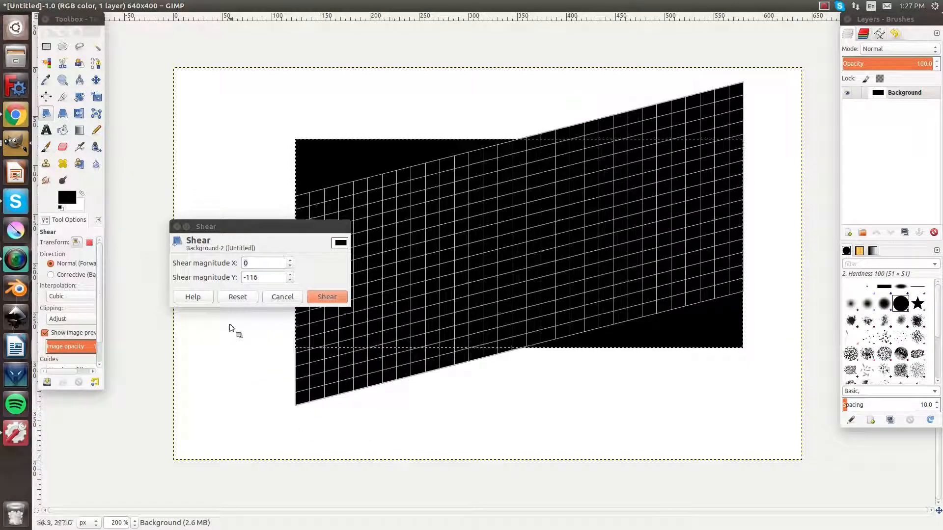
click(327, 296)
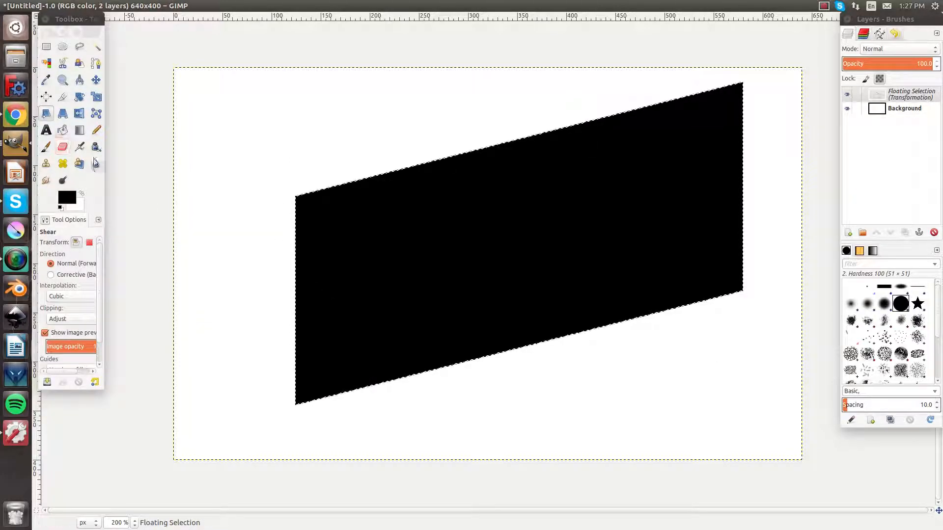
Distort the sheared black shape with the Perspective tool, pulling its lower-right corner inward and below the canvas
key(shift+p)
click(475, 298)
drag(589, 334, 440, 476)
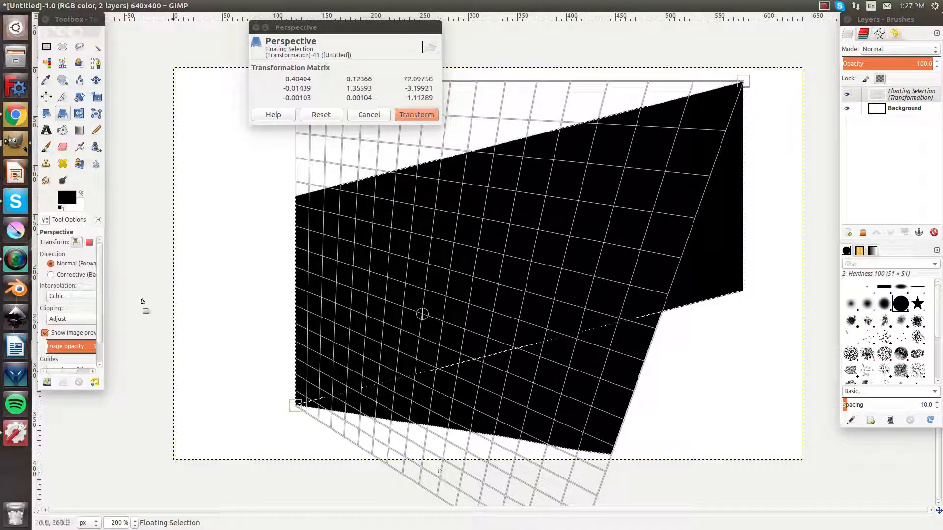
click(416, 115)
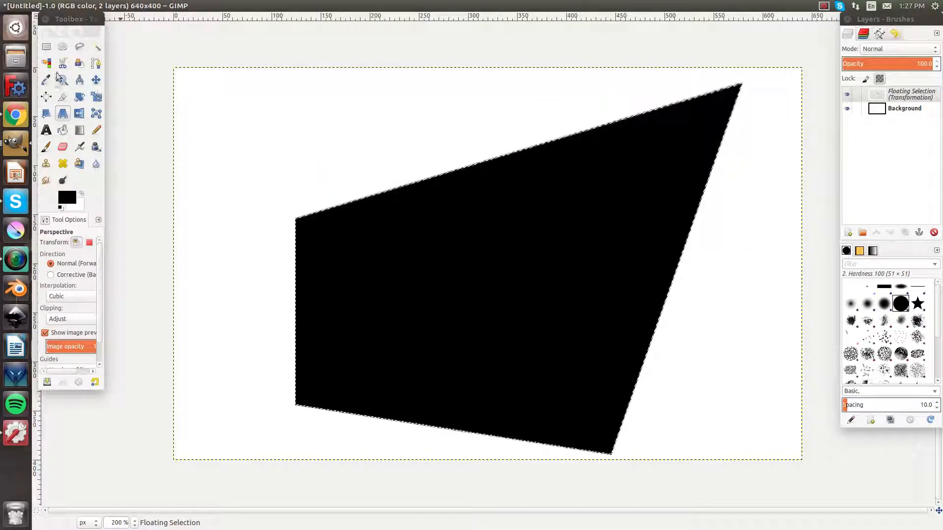
Scale the floating black shape to 506 × 568 px, enlarging it upward and toward the left of the canvas
click(96, 97)
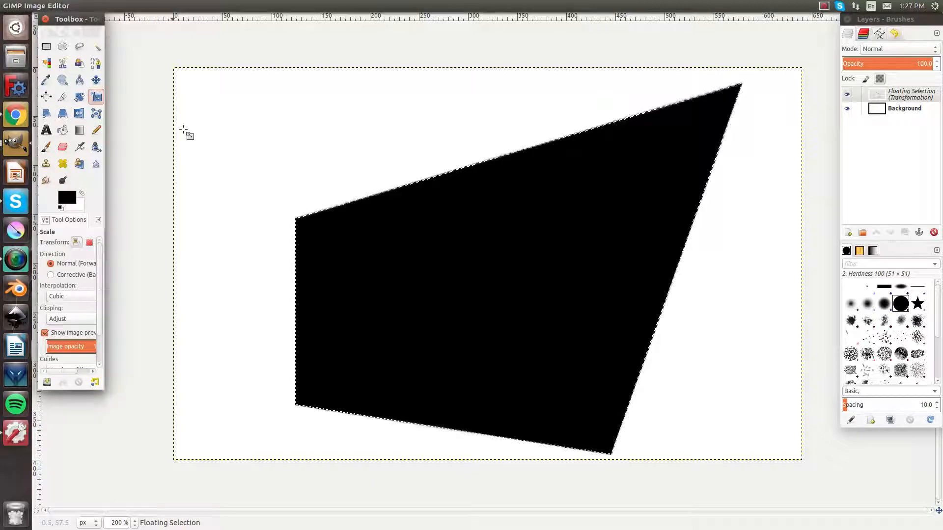
click(305, 220)
drag(308, 180, 272, 122)
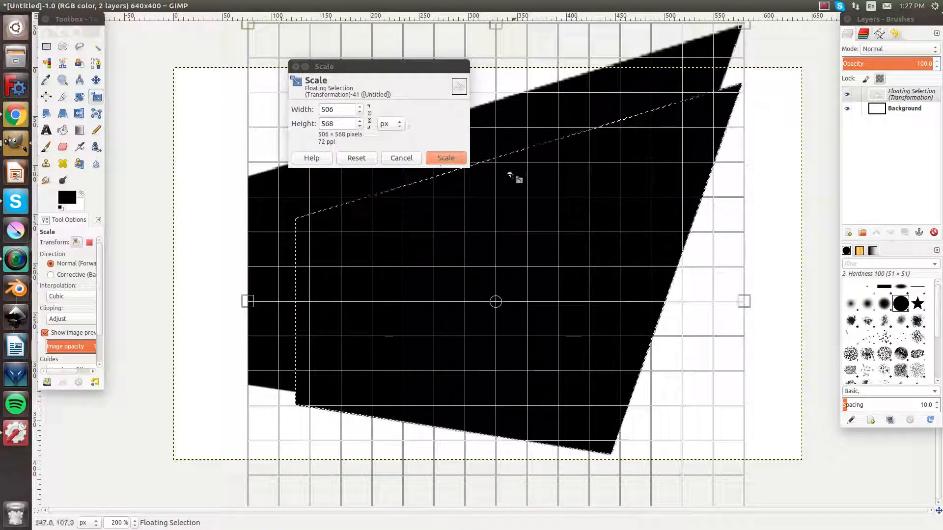
click(434, 158)
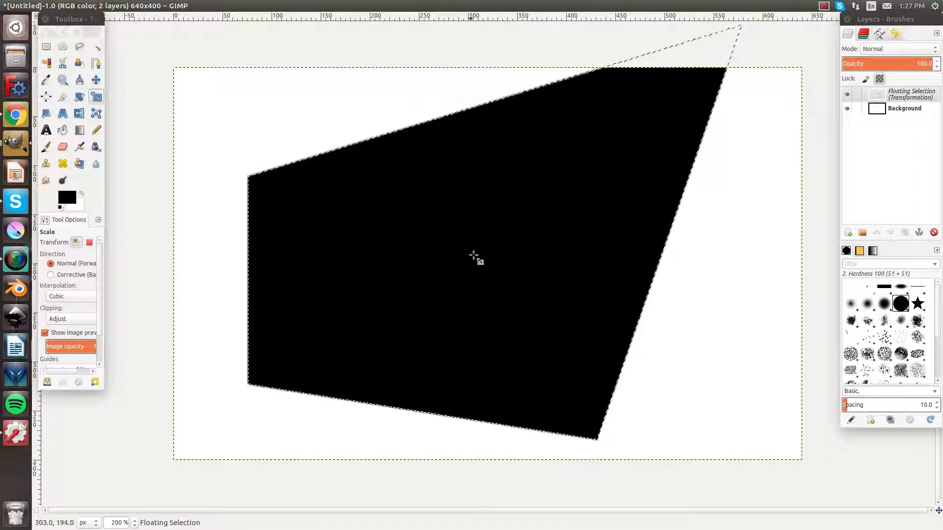
Undo the scaling, perspective and shear transformations along with the black rectangle, back to a blank white canvas
key(ctrl+z)
key(ctrl+z)
key(ctrl+z)
key(ctrl+z)
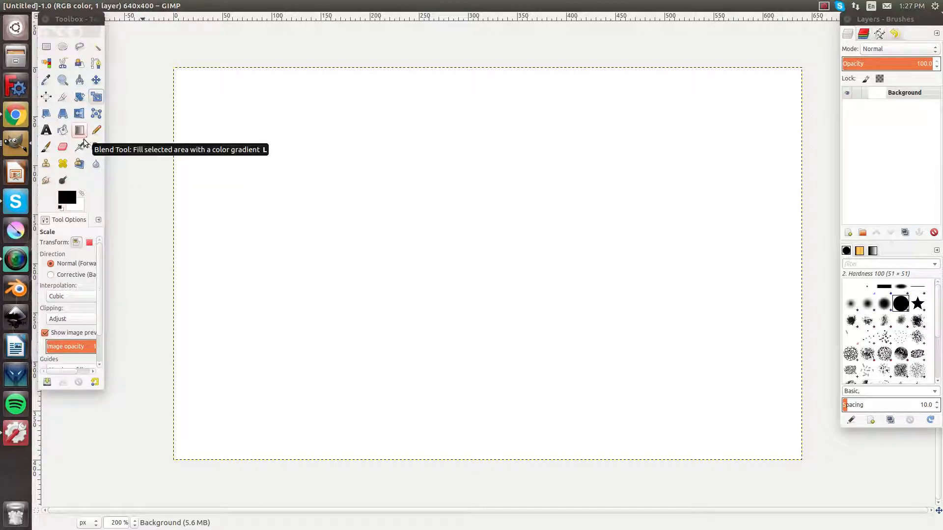
Paint a broad black stroke diagonally across the canvas with the 305.96 size Paintbrush, and examine the pixels along its upper edge
click(45, 147)
mouse_move(289, 168)
mouse_down()
mouse_move(364, 231)
mouse_move(697, 306)
mouse_up()
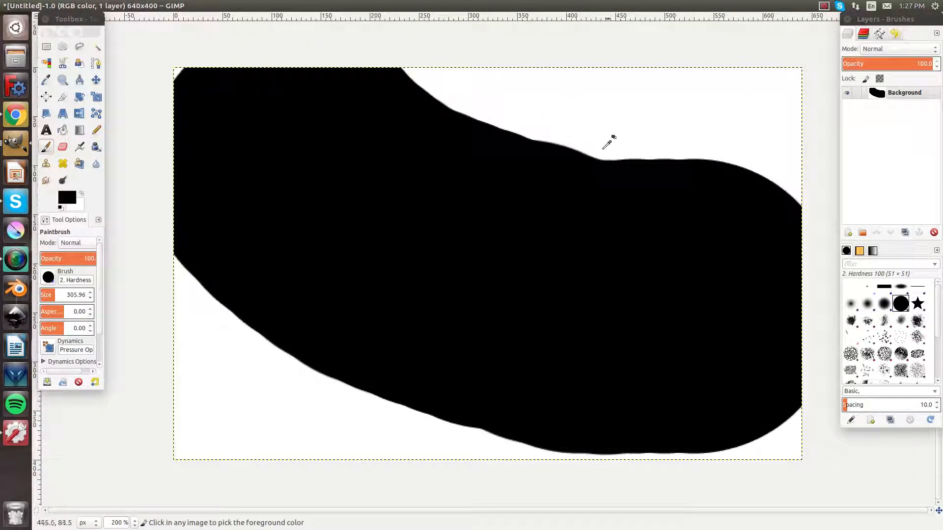
ctrl+scroll(596, 152, up, 10)
drag(578, 166, 434, 413)
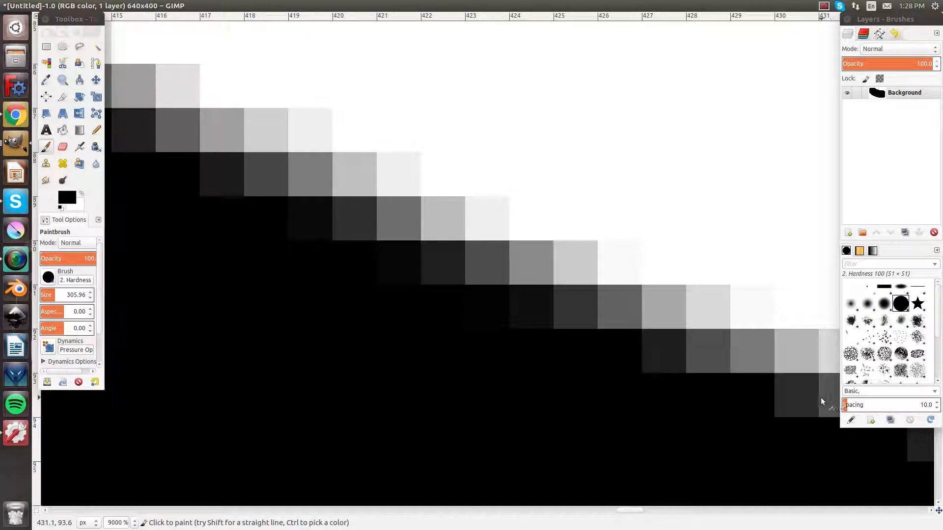
click(308, 155)
key(ctrl+z)
scroll(315, 136, down, 10)
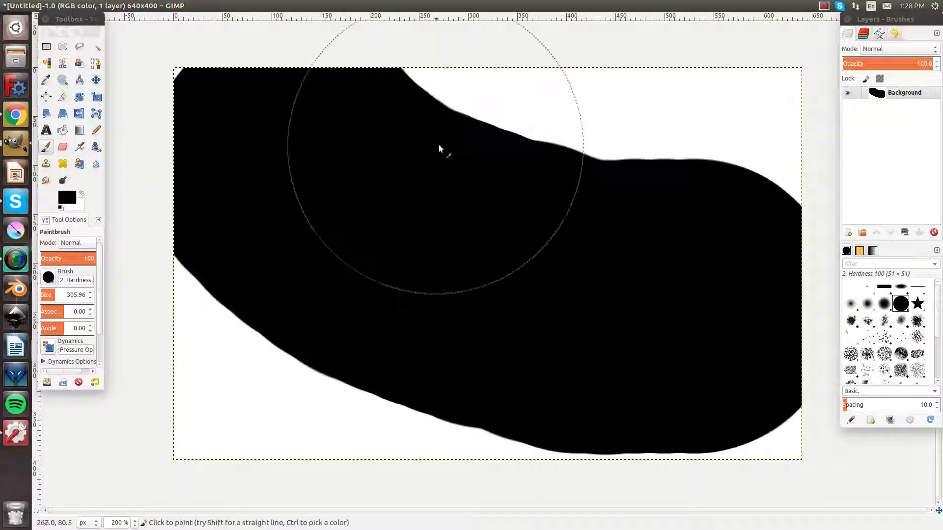
Paint the remaining white areas of the canvas black with the Paintbrush, and undo all the black strokes
mouse_move(502, 152)
mouse_down()
mouse_move(482, 278)
mouse_move(458, 280)
mouse_move(564, 385)
mouse_move(702, 333)
mouse_move(660, 277)
mouse_up()
scroll(325, 345, down, 3)
mouse_move(315, 333)
mouse_down()
mouse_move(217, 347)
mouse_move(402, 494)
mouse_move(841, 452)
mouse_up()
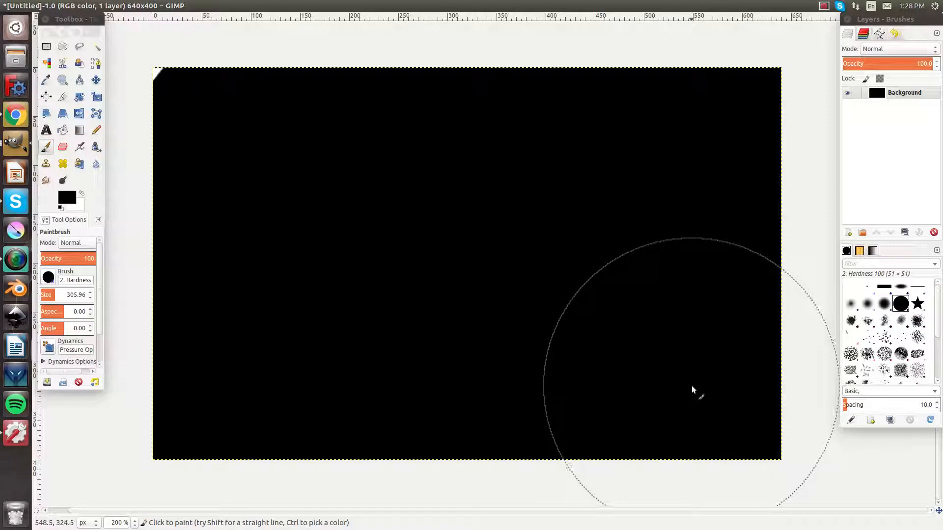
key(ctrl+z)
key(ctrl+z)
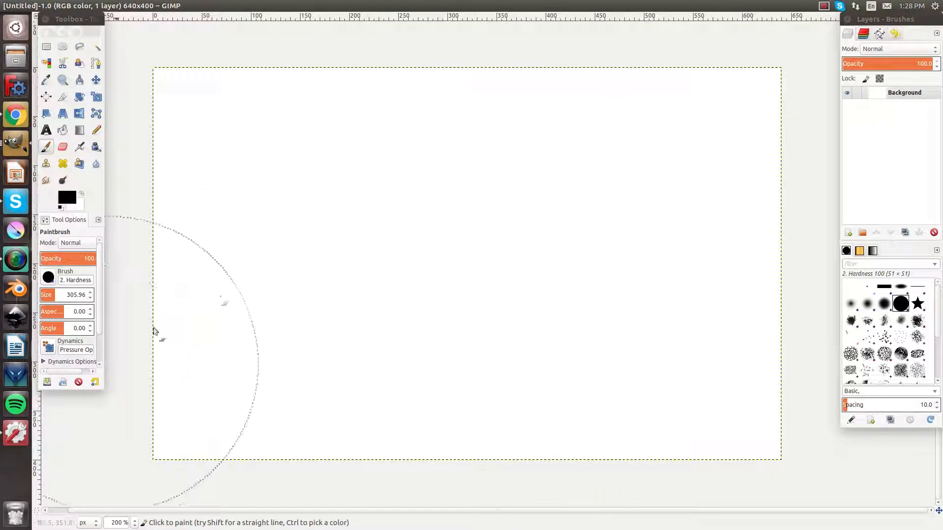